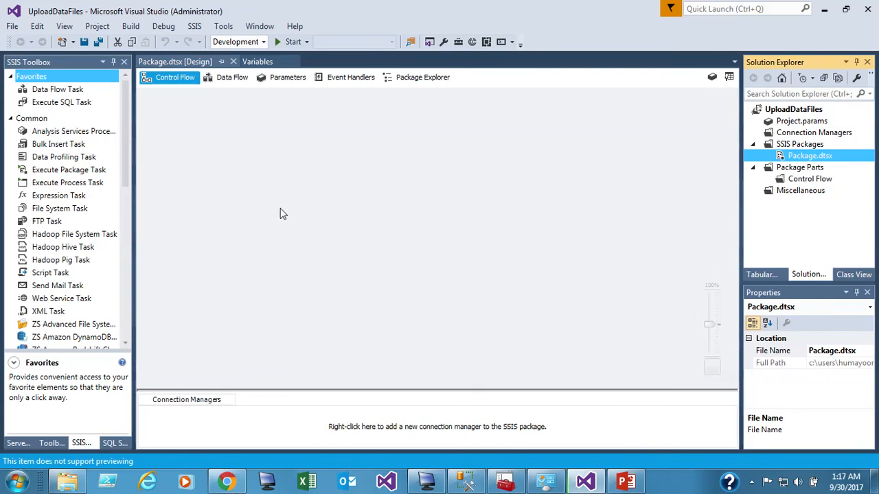
- Add a package variable fileName of type String with the value C:\DataFiles\2017-01.csv
{"action": "left_click", "coordinate": [260, 66]}
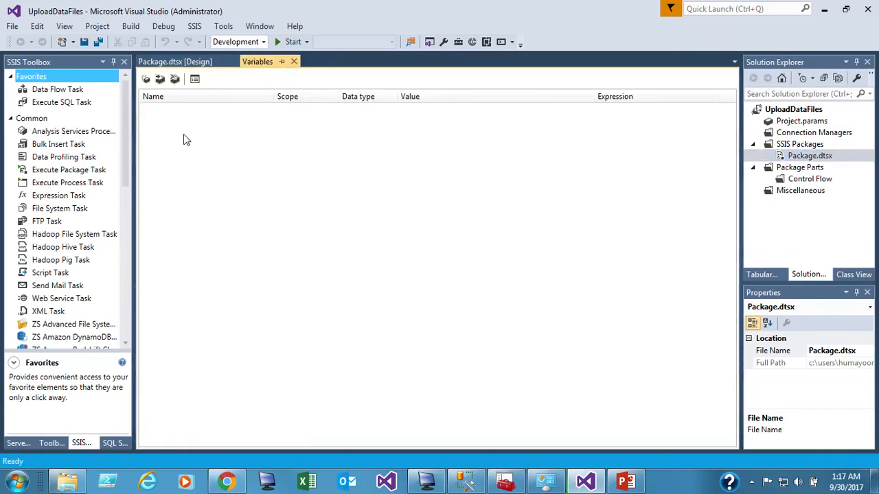
{"action": "left_click", "coordinate": [145, 79]}
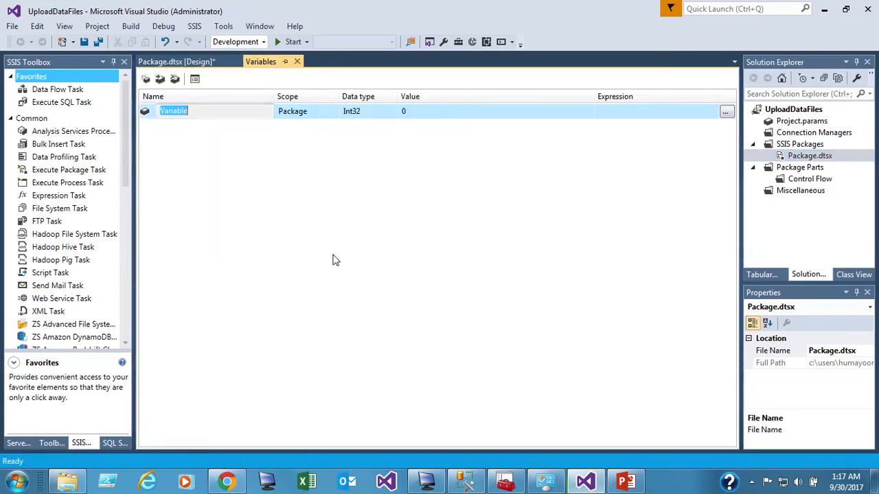
{"action": "type", "text": "fileName"}
{"action": "key", "text": "Tab"}
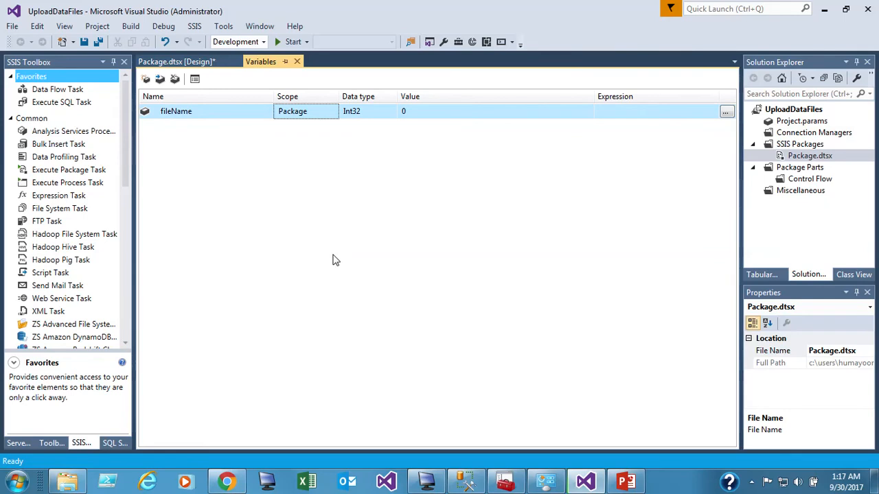
{"action": "key", "text": "Tab"}
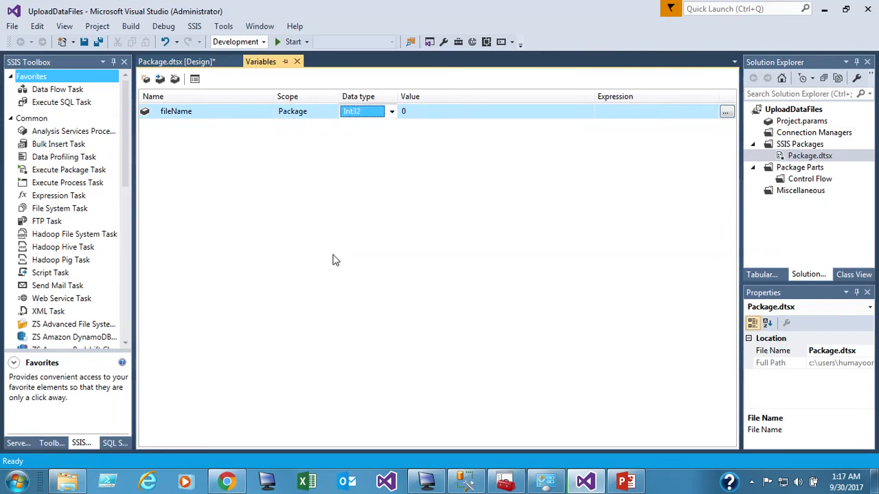
{"action": "type", "text": "String"}
{"action": "key", "text": "Tab"}
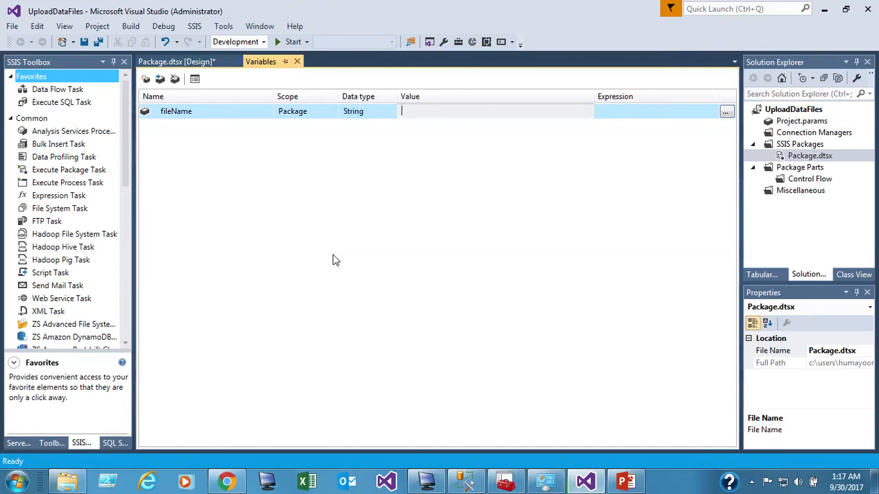
{"action": "type", "text": "C:\\DataFiles\\2017-01.csv"}
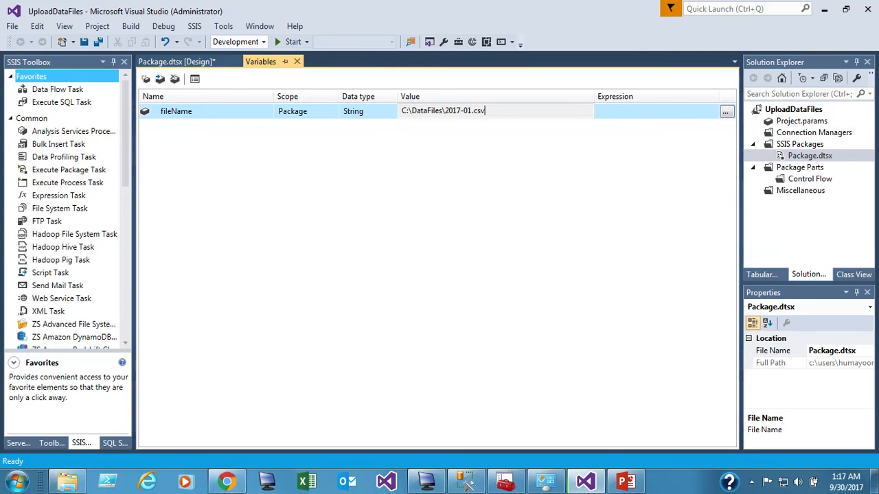
- Add a second package variable rowCount, keeping the Int32 data type and the value 0
{"action": "left_click", "coordinate": [145, 79]}
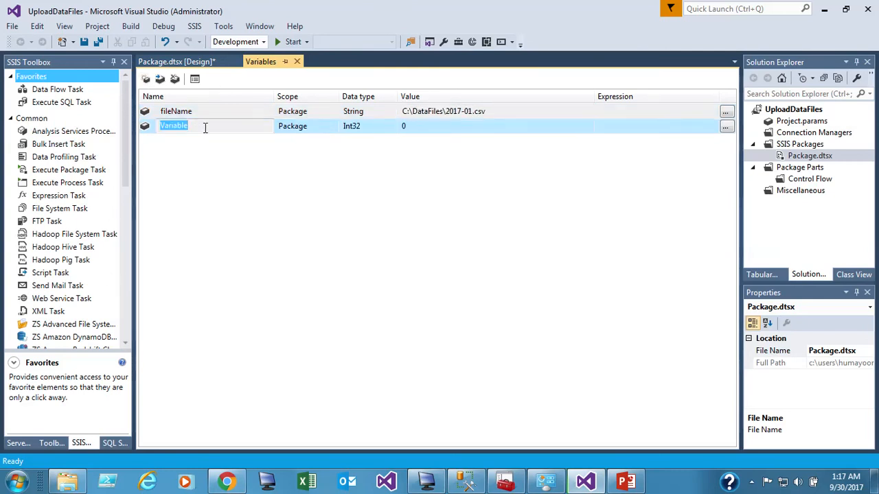
{"action": "type", "text": "rowCount"}
{"action": "key", "text": "Tab"}
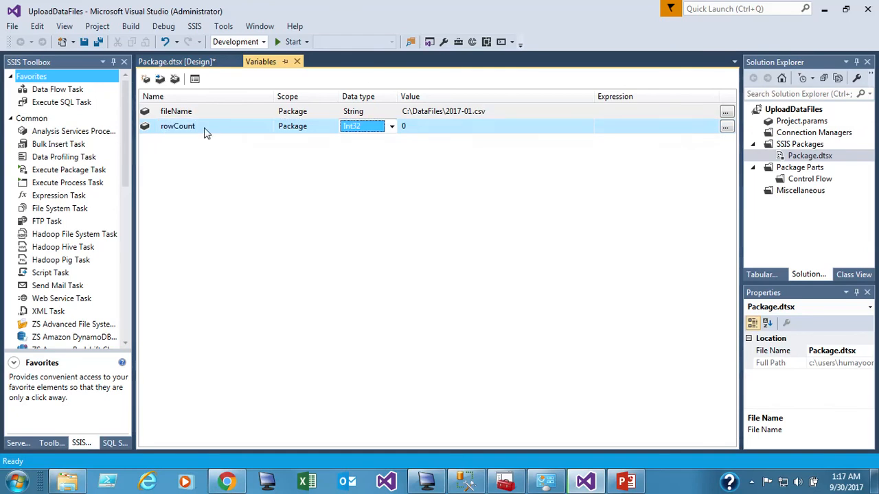
{"action": "key", "text": "Tab"}
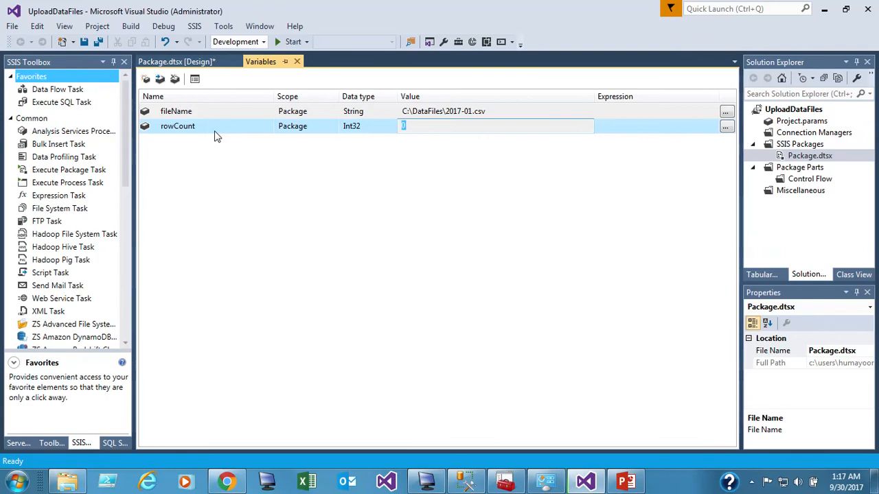
- Add a Foreach Loop Container to the package's control flow and name it "Upload data files"
{"action": "left_click", "coordinate": [167, 63]}
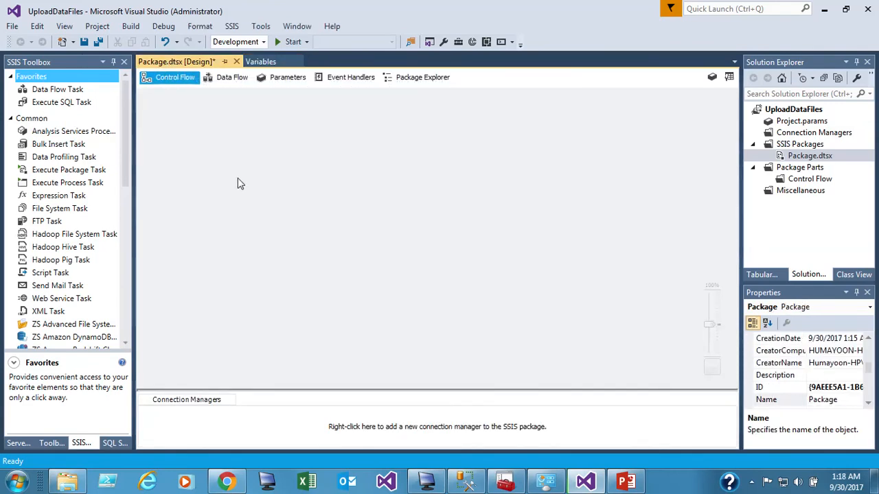
{"action": "left_click_drag", "start_coordinate": [127, 173], "coordinate": [126, 329]}
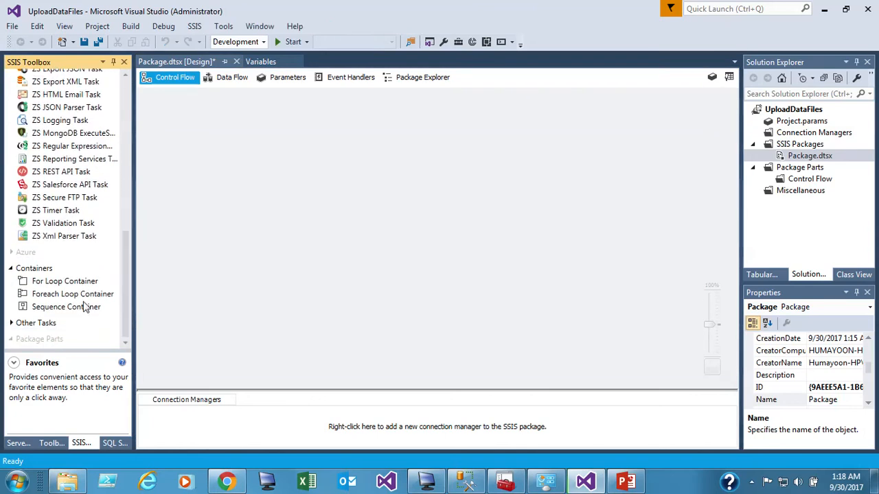
{"action": "left_click_drag", "start_coordinate": [71, 294], "coordinate": [300, 141]}
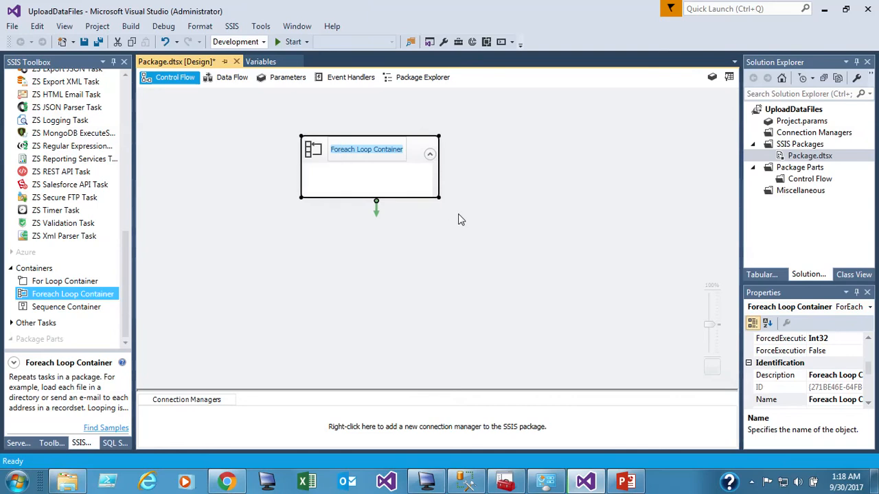
{"action": "type", "text": "Upload data files"}
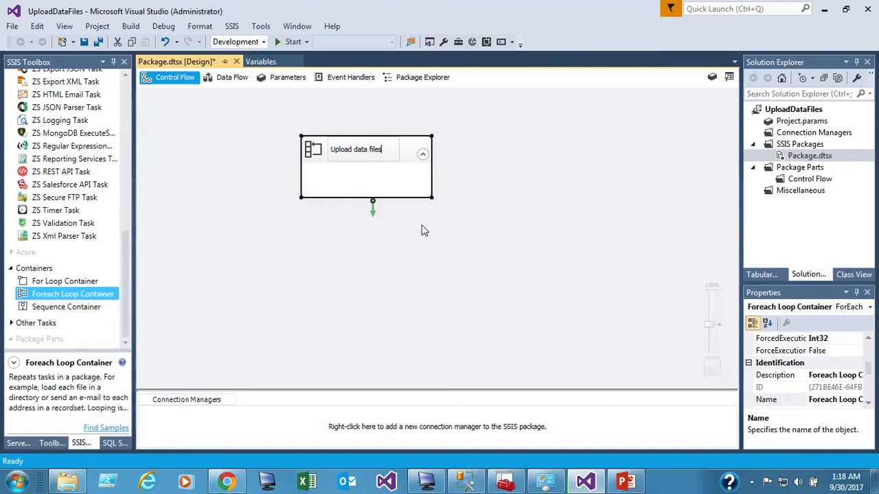
{"action": "left_click", "coordinate": [317, 156]}
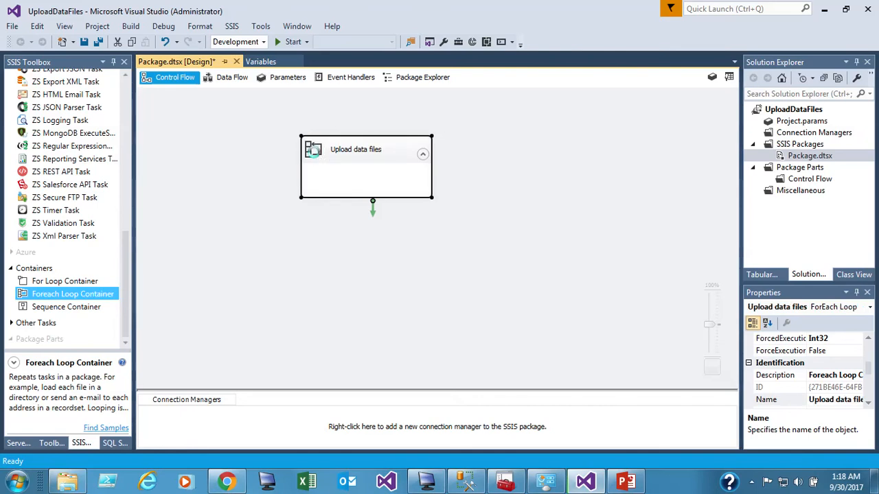
- In the loop container's collection settings, keep the Foreach File Enumerator and set the folder to C:\DataFiles
{"action": "double_click", "coordinate": [317, 157]}
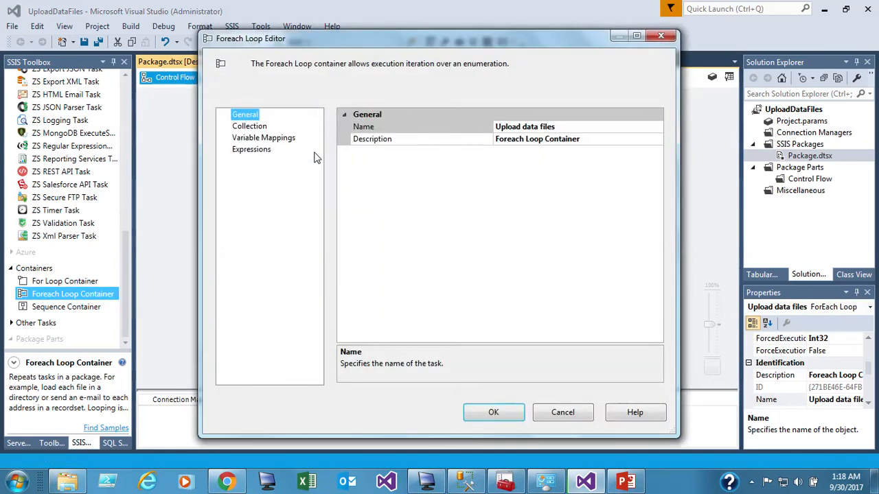
{"action": "left_click", "coordinate": [250, 128]}
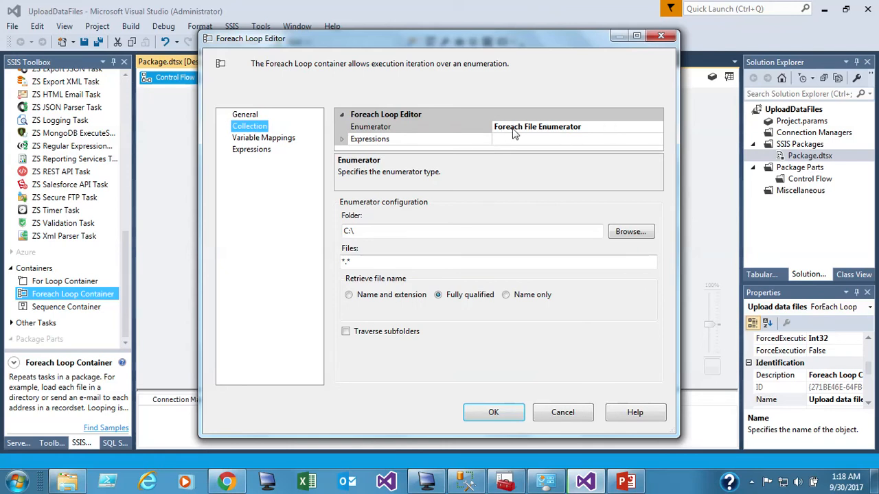
{"action": "left_click", "coordinate": [625, 129]}
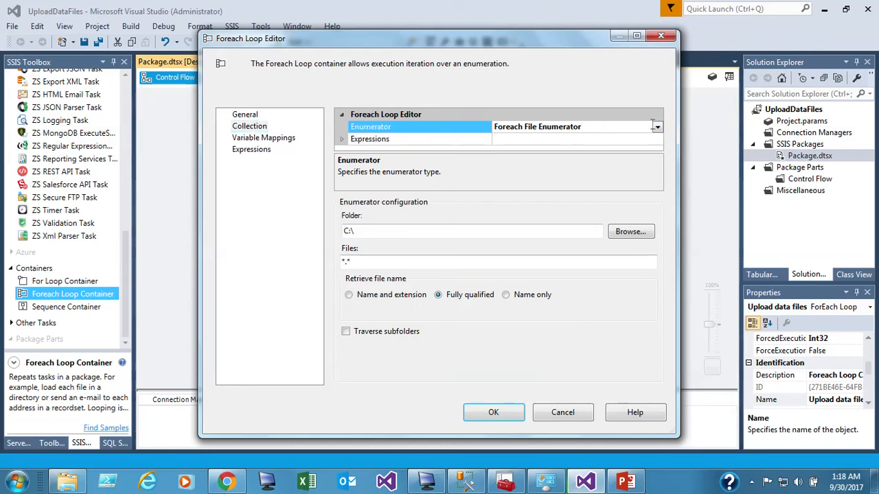
{"action": "left_click", "coordinate": [658, 128]}
{"action": "left_click", "coordinate": [658, 128]}
{"action": "left_click", "coordinate": [571, 140]}
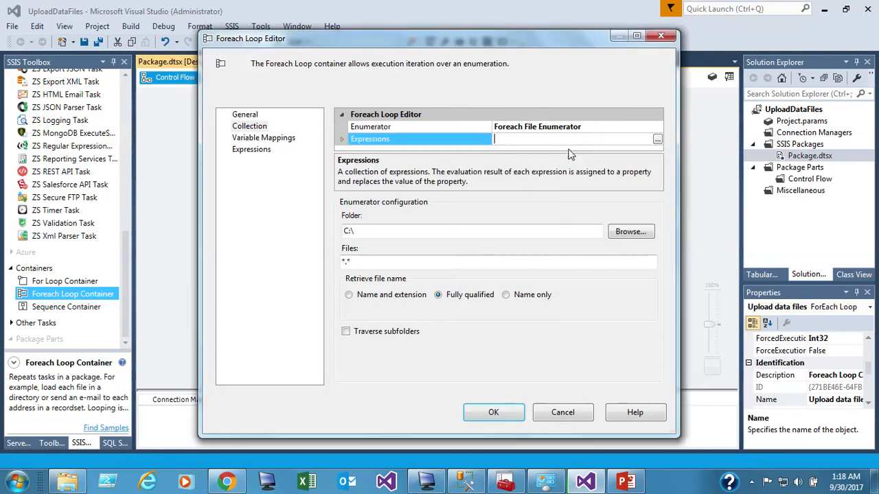
{"action": "left_click", "coordinate": [387, 233]}
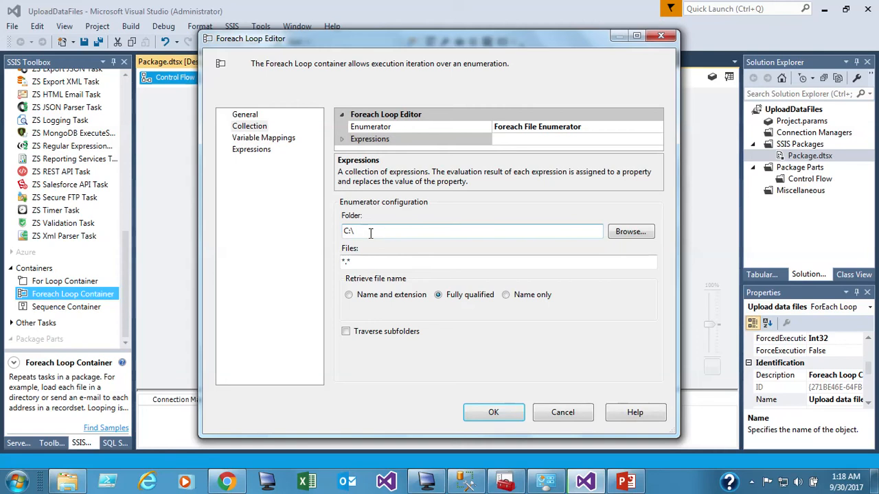
{"action": "left_click", "coordinate": [624, 233]}
{"action": "double_click", "coordinate": [404, 264]}
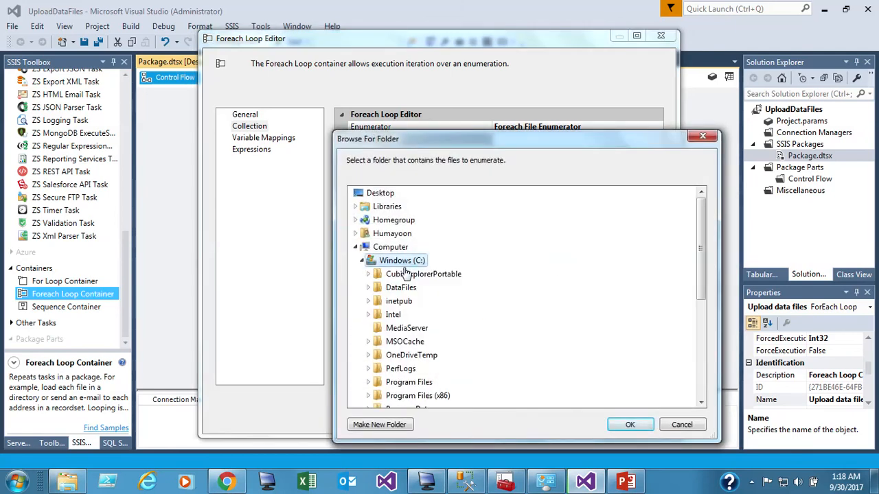
{"action": "double_click", "coordinate": [400, 289]}
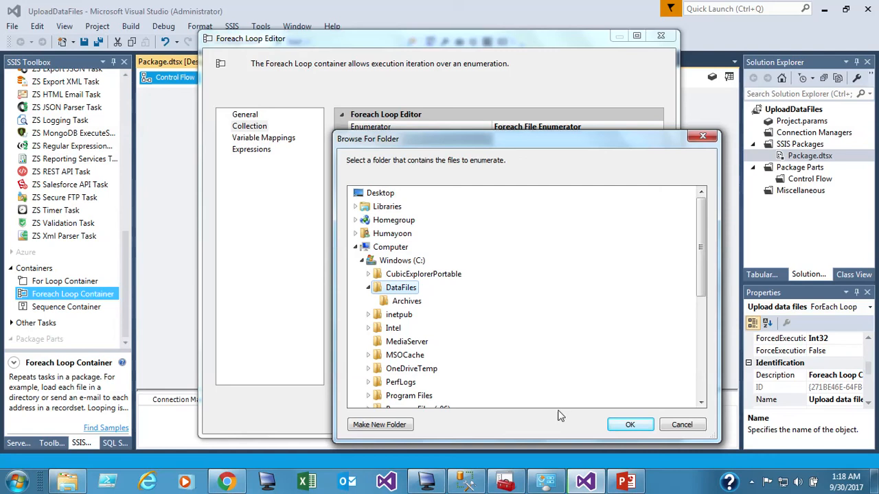
{"action": "left_click", "coordinate": [629, 425]}
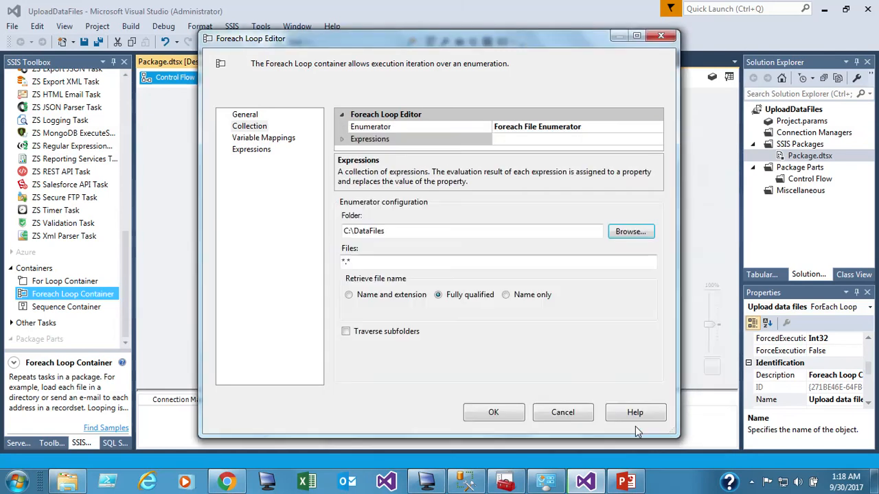
- Switch to CubicExplorer and examine the CSV files and the Archives subfolder in the DataFiles folder
{"action": "left_click", "coordinate": [362, 261]}
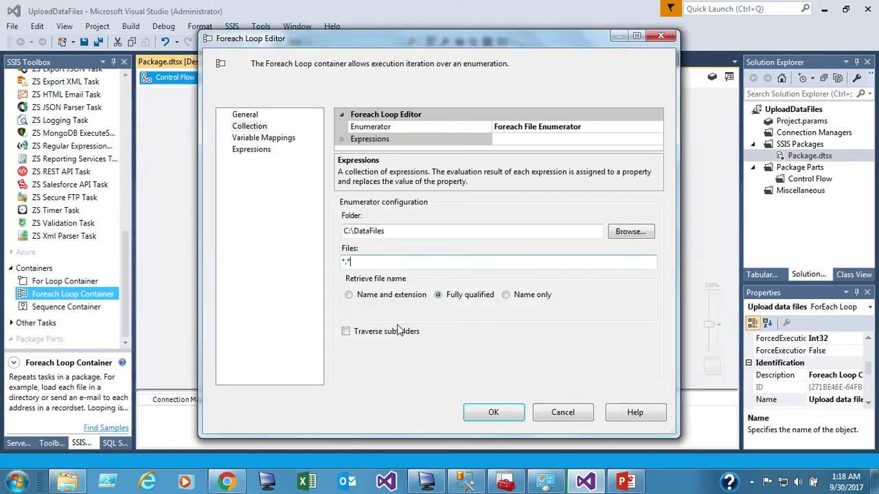
{"action": "left_click", "coordinate": [423, 477]}
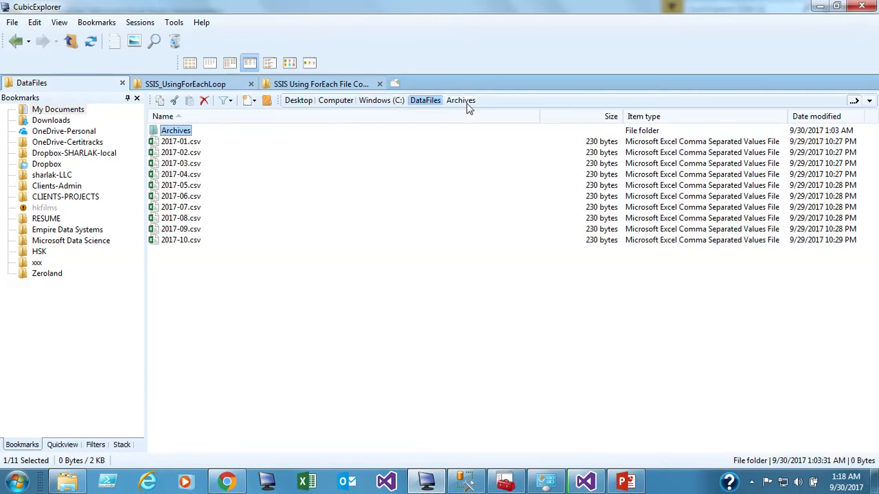
{"action": "left_click", "coordinate": [188, 145]}
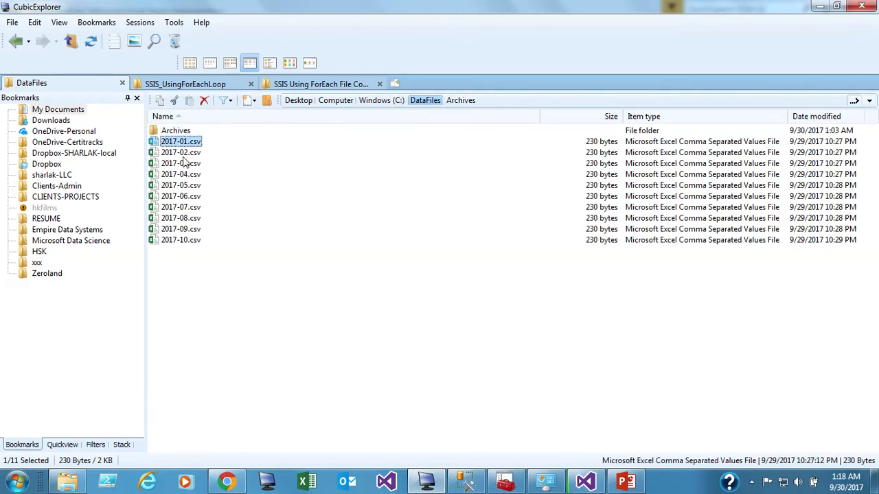
{"action": "left_click", "coordinate": [173, 242]}
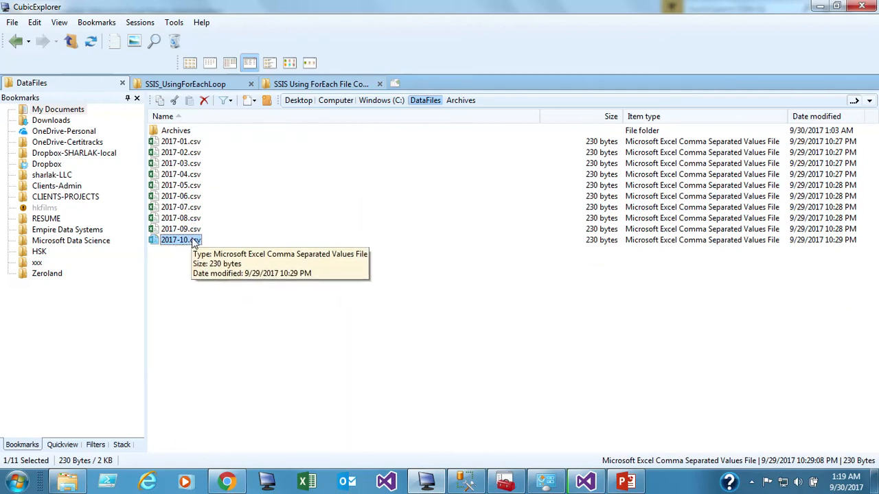
{"action": "left_click", "coordinate": [191, 174]}
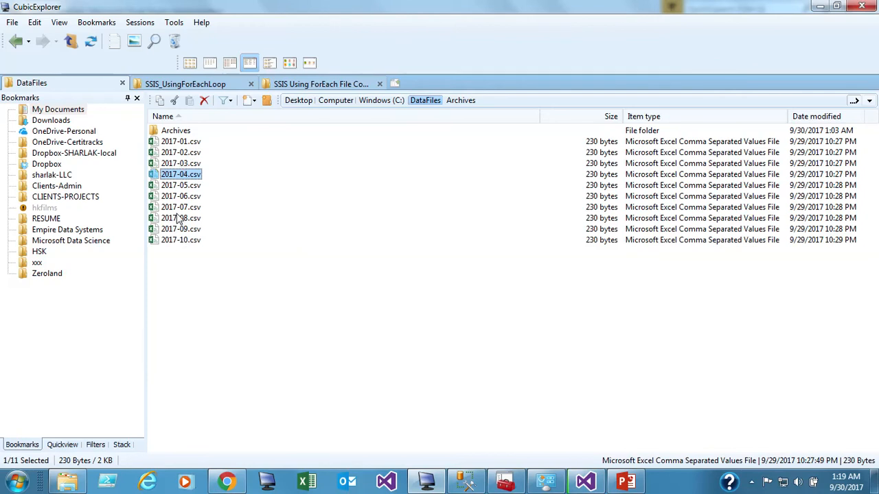
{"action": "left_click", "coordinate": [169, 132]}
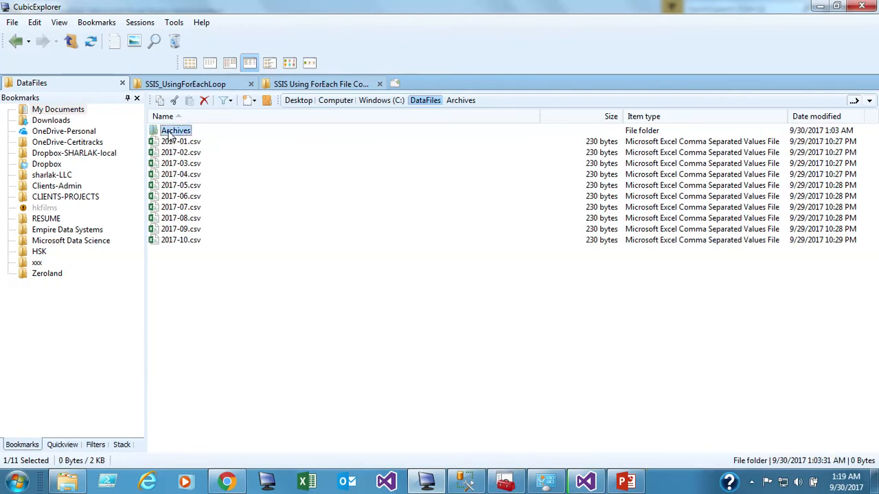
- Return to Visual Studio and set the Foreach loop's file filter to *.csv
{"action": "left_click", "coordinate": [584, 483]}
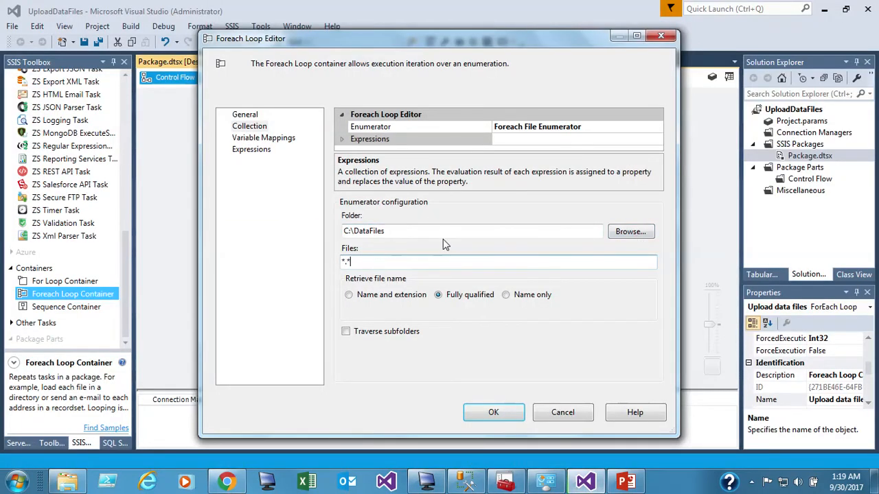
{"action": "key", "text": "BackSpace"}
{"action": "type", "text": "csv"}
- Review the enumerator's folder path, file filter and the Fully qualified file name option
{"action": "left_click_drag", "start_coordinate": [376, 261], "coordinate": [328, 256]}
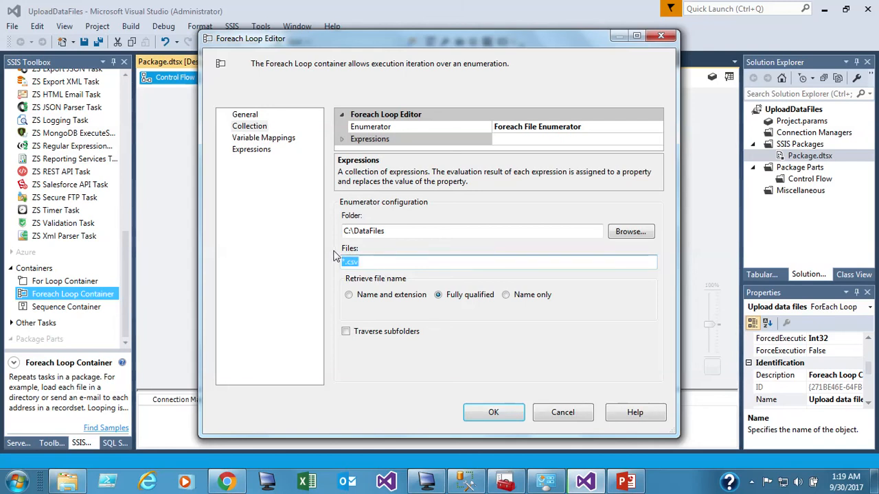
{"action": "left_click", "coordinate": [395, 231]}
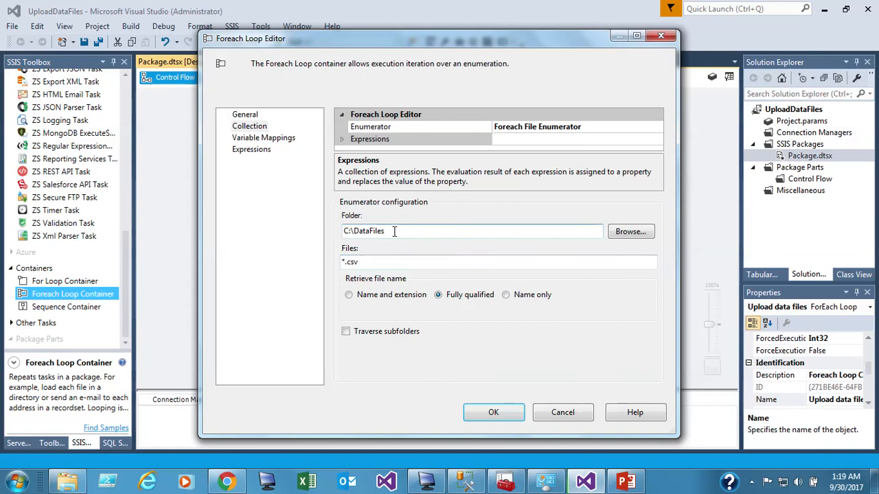
{"action": "left_click_drag", "start_coordinate": [394, 232], "coordinate": [313, 219]}
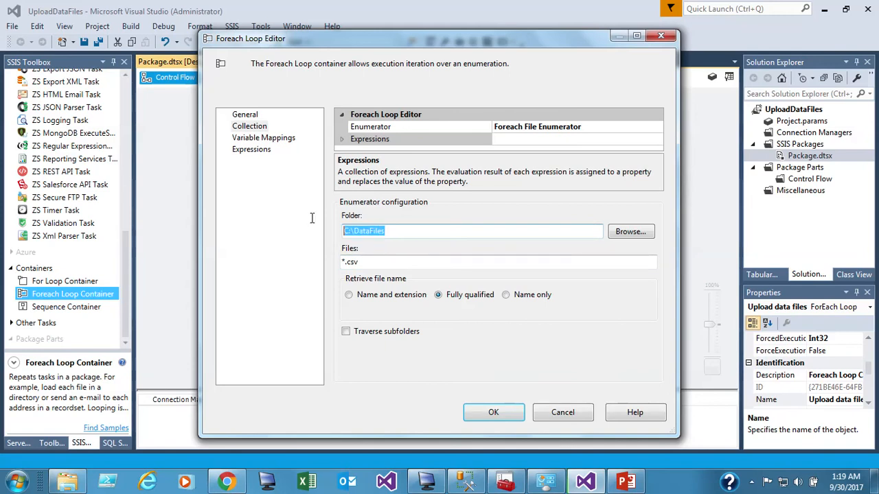
{"action": "left_click", "coordinate": [367, 264]}
{"action": "left_click_drag", "start_coordinate": [367, 263], "coordinate": [341, 262]}
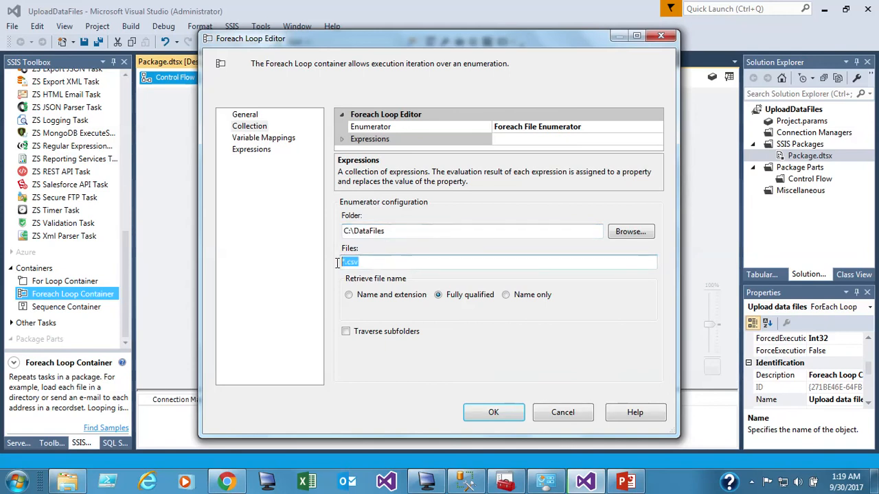
{"action": "left_click", "coordinate": [346, 264]}
{"action": "left_click_drag", "start_coordinate": [347, 266], "coordinate": [363, 265]}
{"action": "left_click", "coordinate": [345, 262]}
{"action": "left_click", "coordinate": [377, 262]}
{"action": "left_click", "coordinate": [437, 297]}
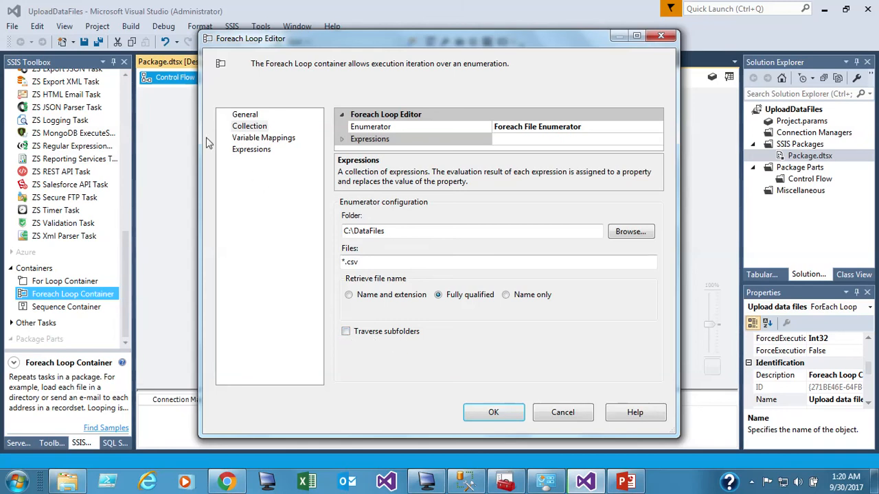
- Map the User::fileName variable to index 0 in the Foreach loop's variable mappings and accept the loop settings
{"action": "left_click", "coordinate": [256, 140]}
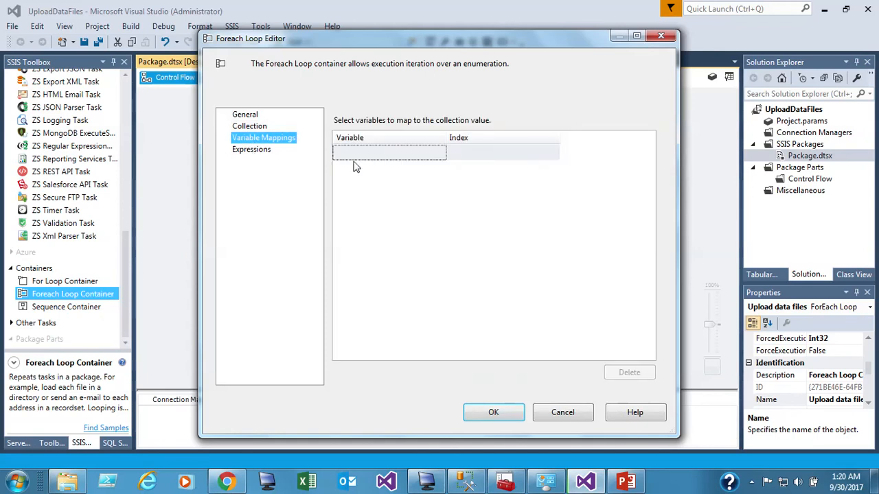
{"action": "left_click", "coordinate": [438, 156]}
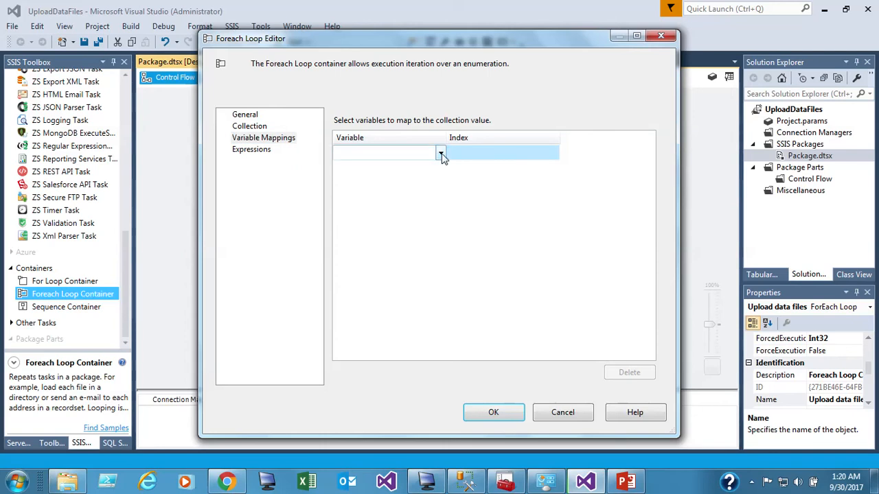
{"action": "left_click", "coordinate": [440, 155]}
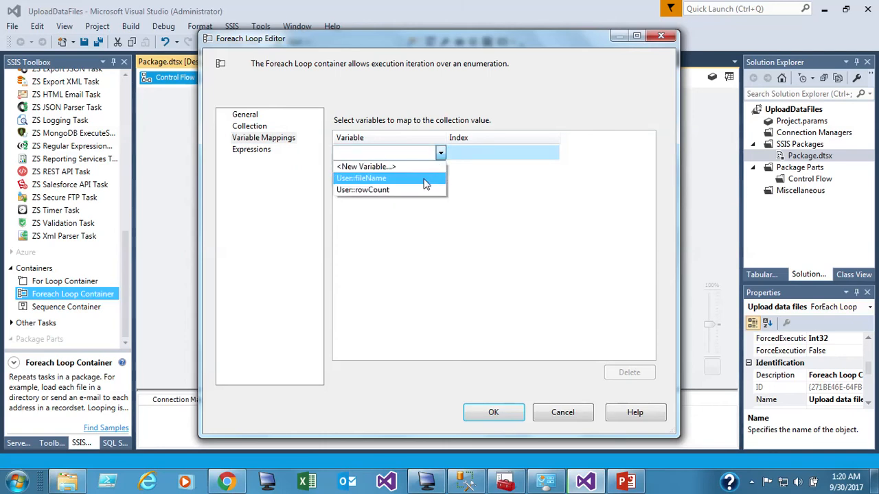
{"action": "left_click", "coordinate": [426, 180]}
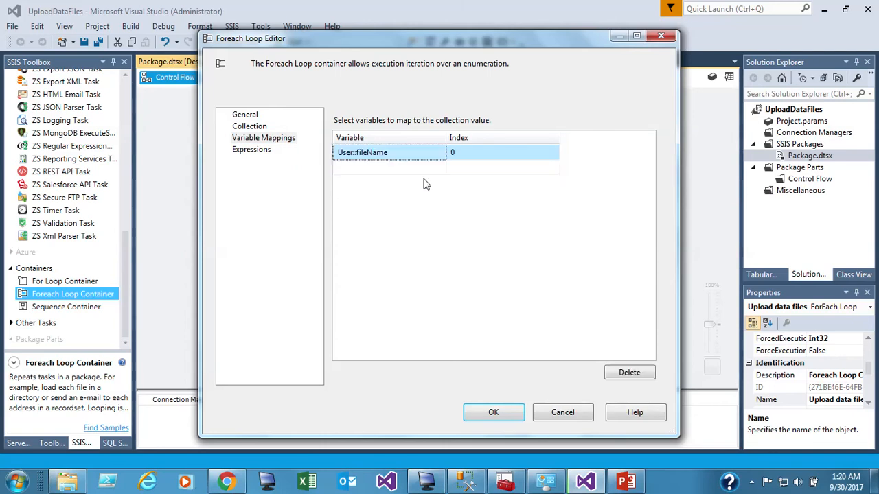
{"action": "left_click", "coordinate": [470, 158]}
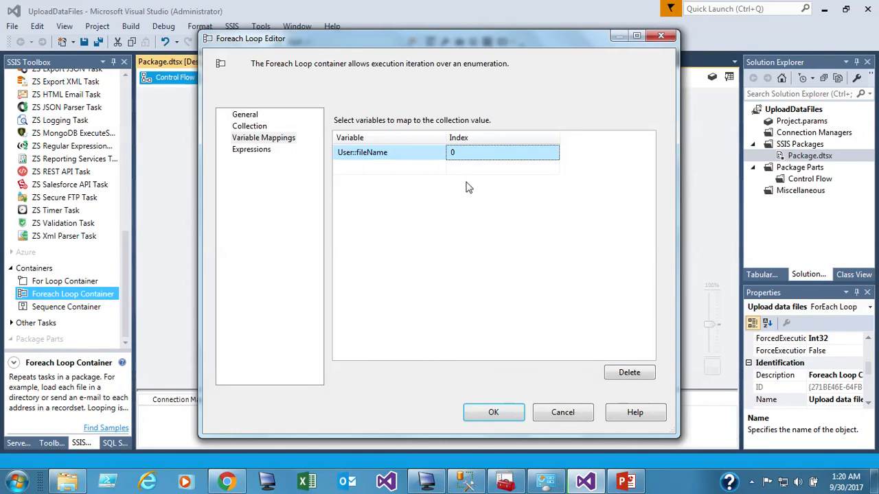
{"action": "left_click", "coordinate": [243, 125]}
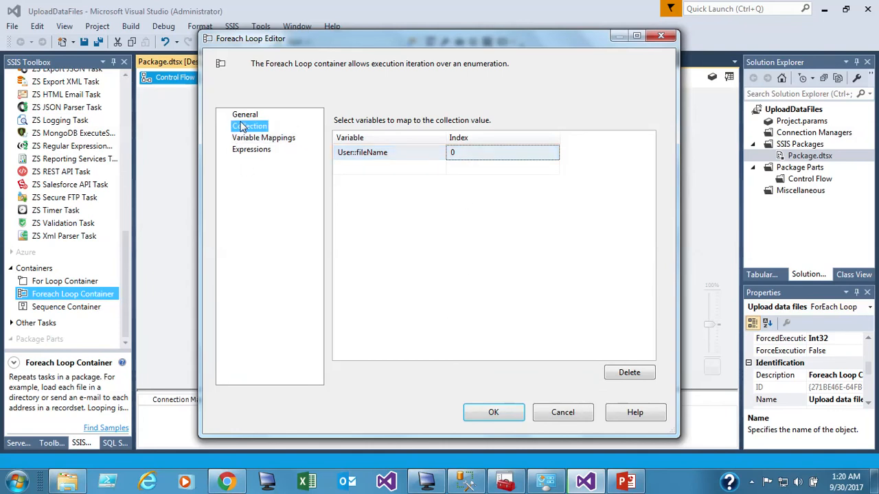
{"action": "left_click", "coordinate": [244, 115]}
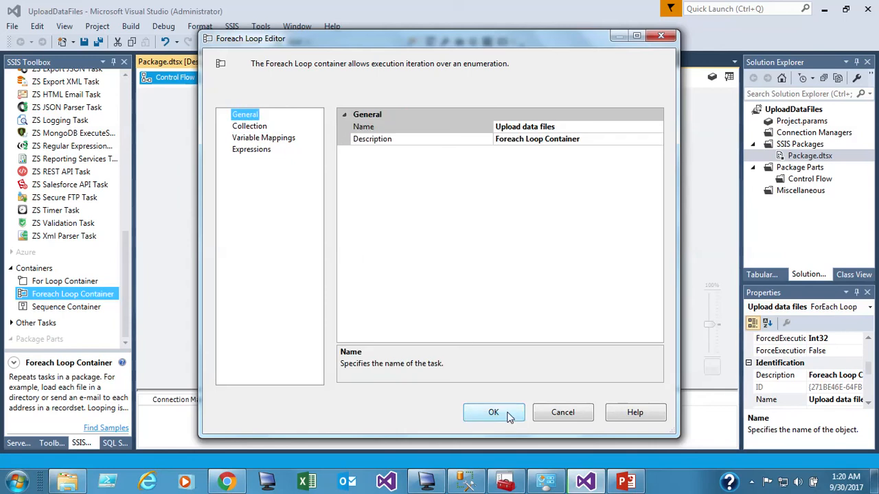
{"action": "left_click", "coordinate": [507, 414]}
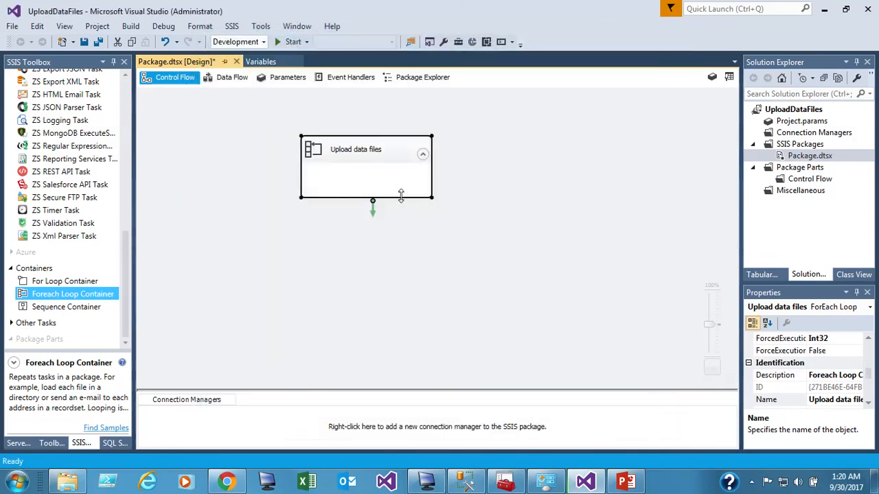
- Enlarge the Upload data files container downward and place a Data Flow Task inside it
{"action": "left_click_drag", "start_coordinate": [401, 196], "coordinate": [401, 309]}
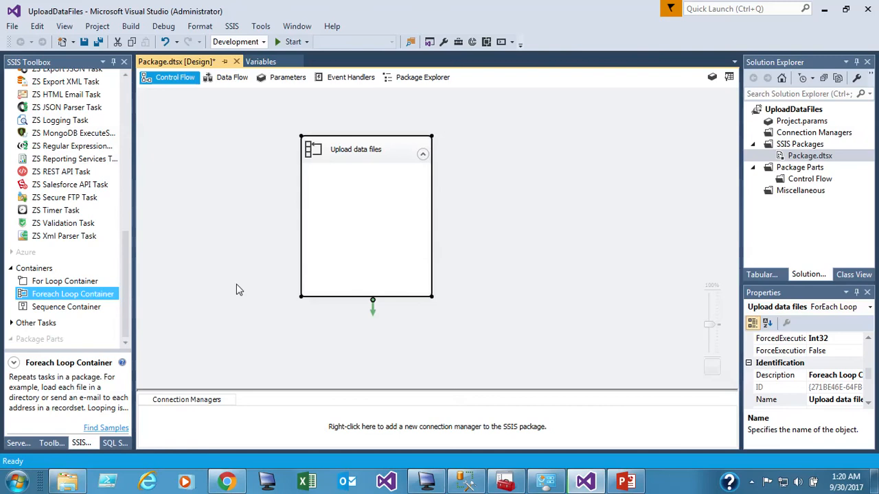
{"action": "left_click_drag", "start_coordinate": [127, 283], "coordinate": [121, 142]}
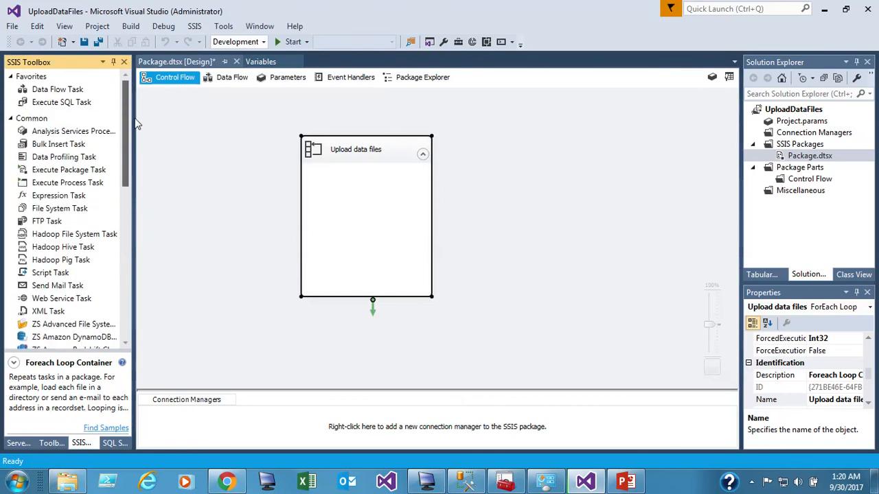
{"action": "left_click", "coordinate": [68, 92]}
{"action": "left_click_drag", "start_coordinate": [37, 94], "coordinate": [329, 200]}
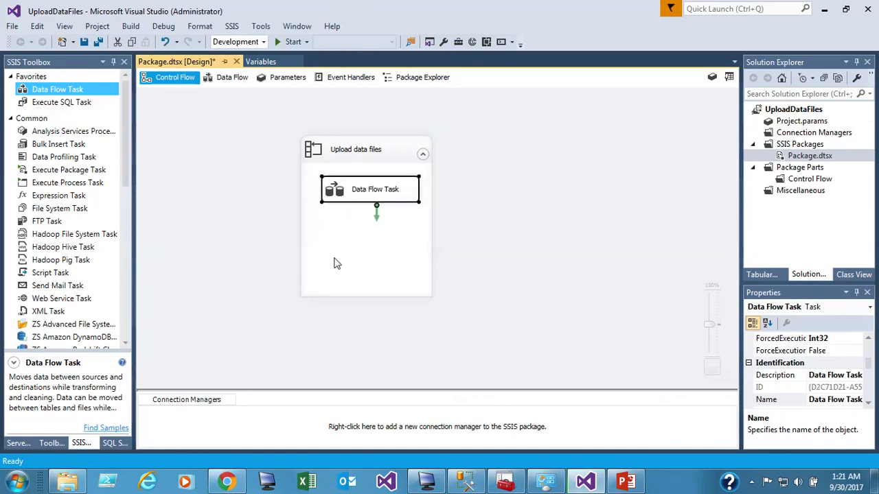
- In the Data Flow Task, start a new flat file connection and choose C:\DataFiles\2017-01.csv as its source file
{"action": "double_click", "coordinate": [335, 194]}
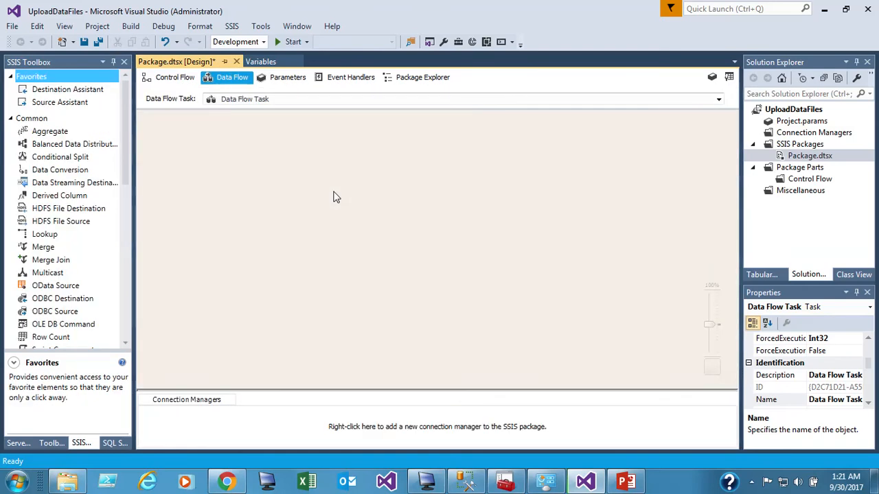
{"action": "right_click", "coordinate": [234, 422]}
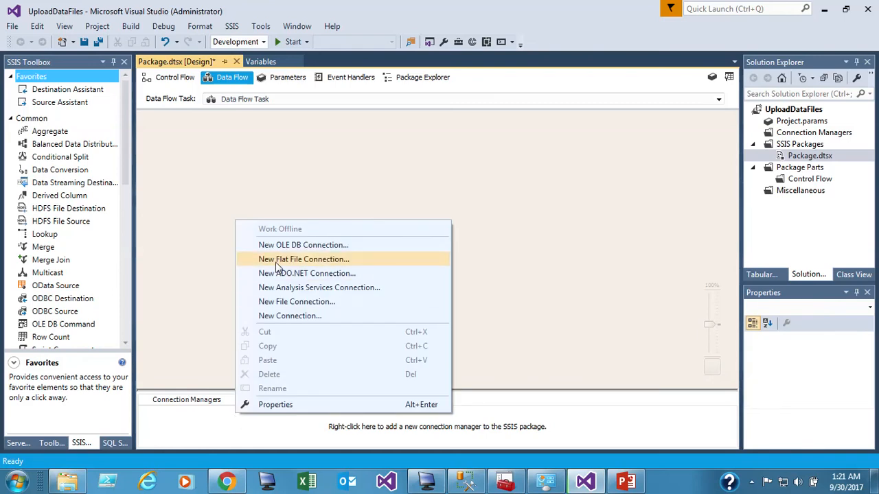
{"action": "left_click", "coordinate": [276, 261]}
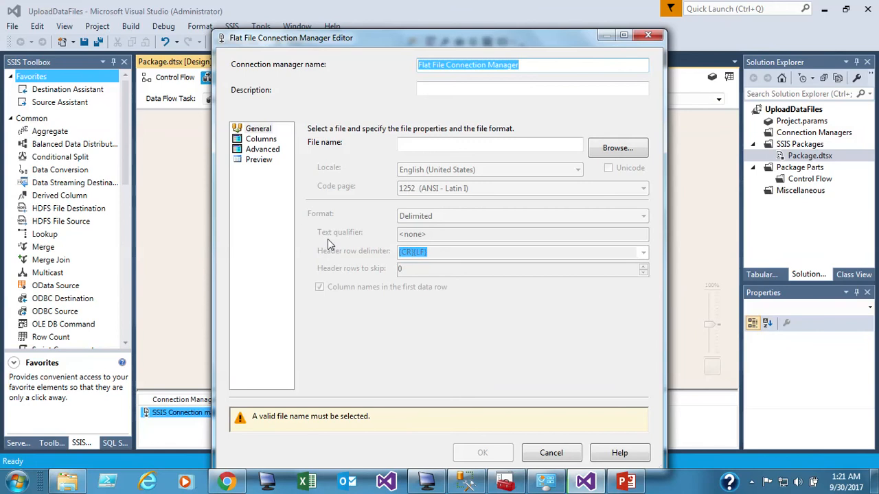
{"action": "left_click", "coordinate": [618, 152]}
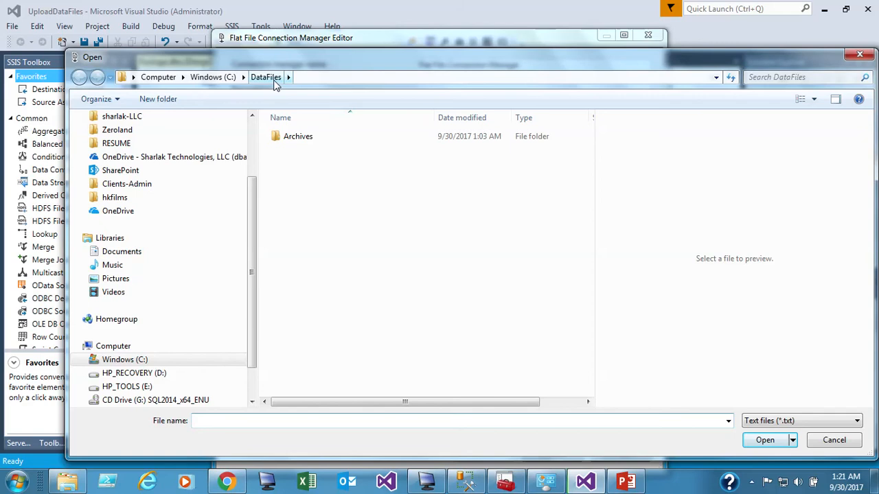
{"action": "left_click", "coordinate": [783, 427]}
{"action": "left_click", "coordinate": [781, 444]}
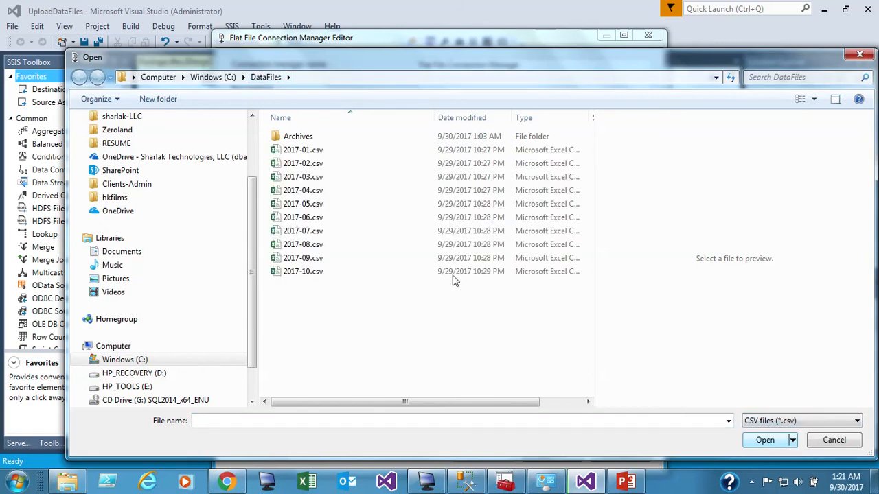
{"action": "left_click", "coordinate": [308, 154]}
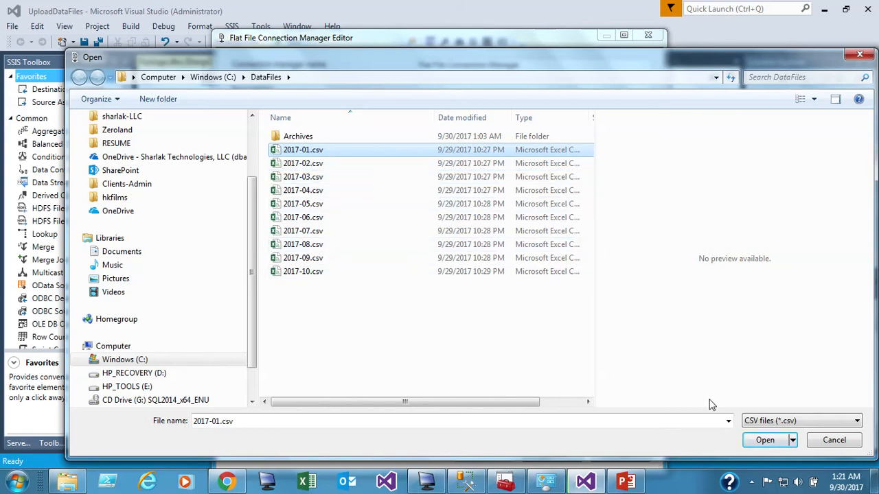
{"action": "left_click", "coordinate": [768, 441]}
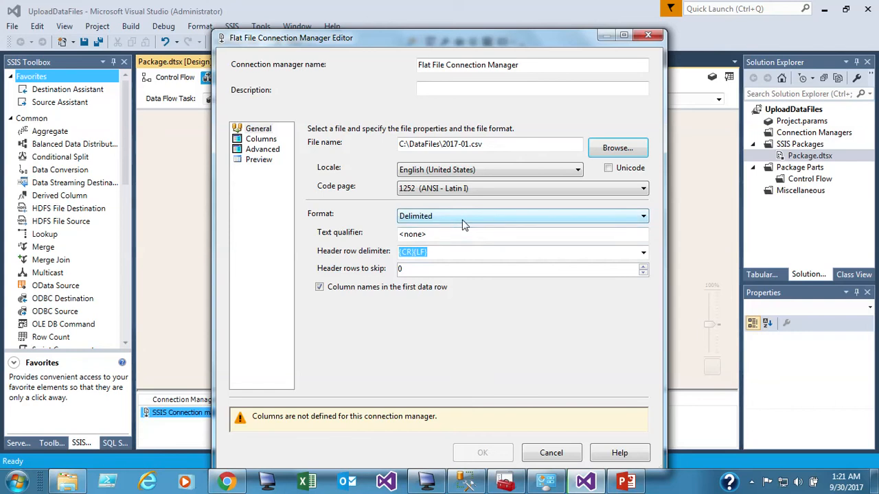
- Switch to CubicExplorer to look over the CSV files in the DataFiles folder, and return to Visual Studio
{"action": "left_click", "coordinate": [433, 483]}
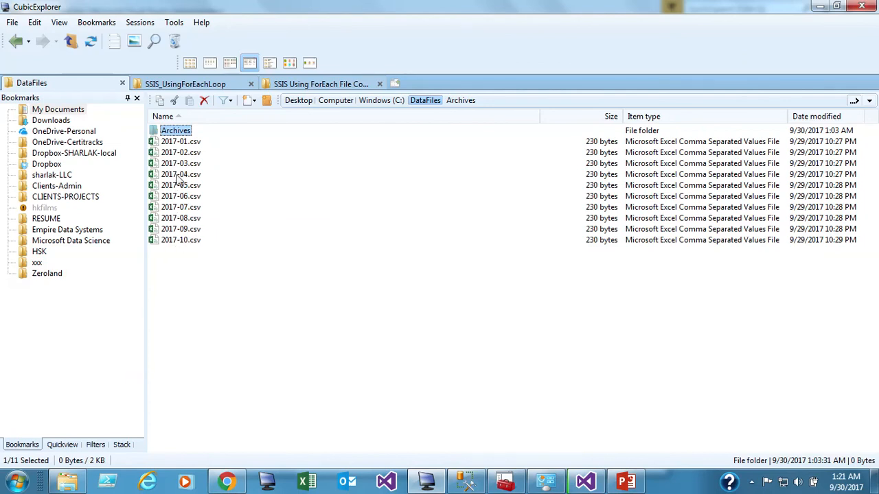
{"action": "mouse_move", "coordinate": [471, 482]}
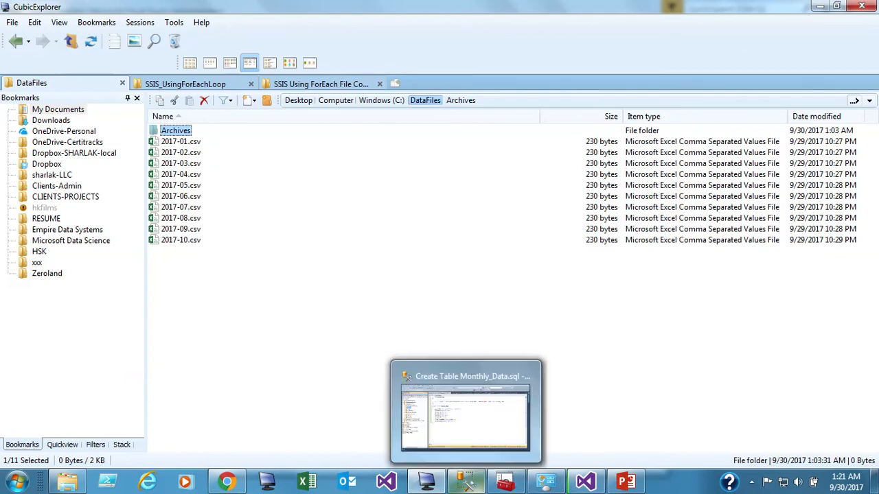
{"action": "left_click", "coordinate": [586, 482]}
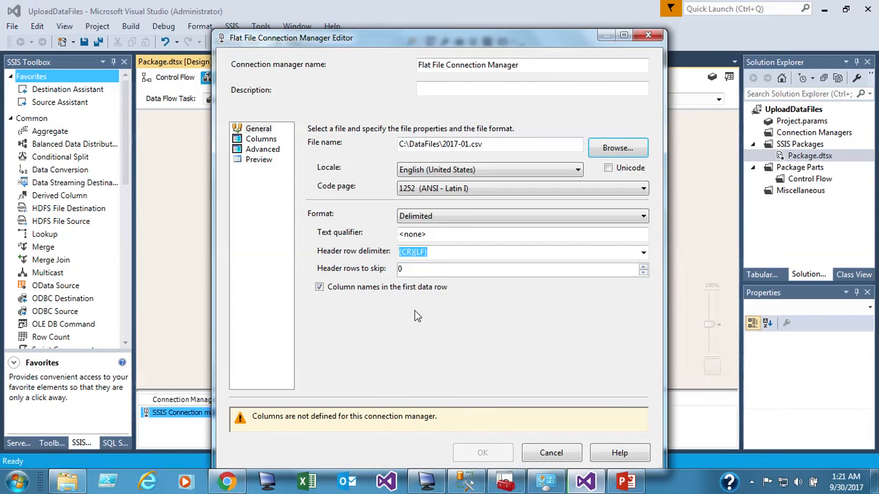
- Turn off column names in the first data row for the flat file connection and check all columns in the data preview
{"action": "left_click", "coordinate": [256, 162]}
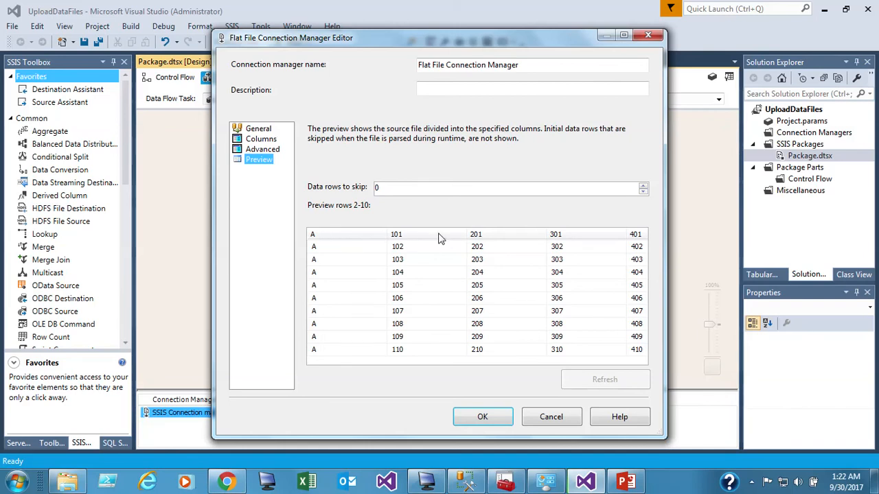
{"action": "left_click", "coordinate": [260, 129]}
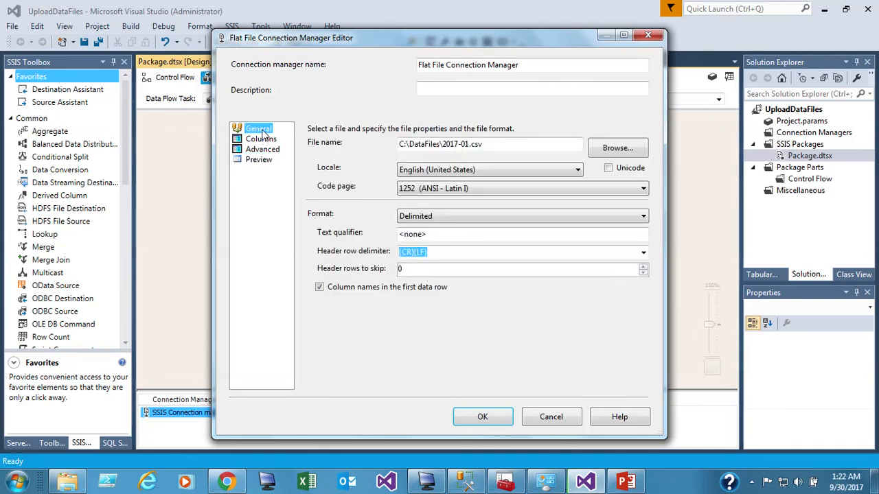
{"action": "left_click", "coordinate": [319, 288]}
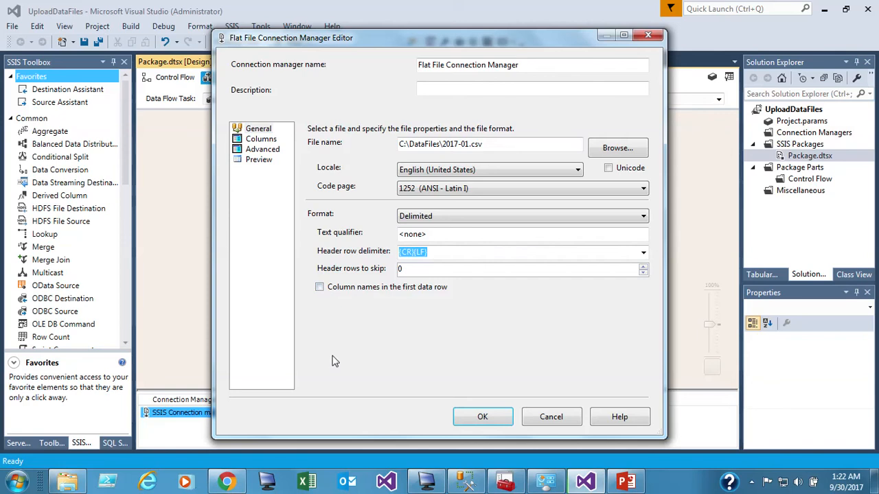
{"action": "left_click", "coordinate": [259, 160]}
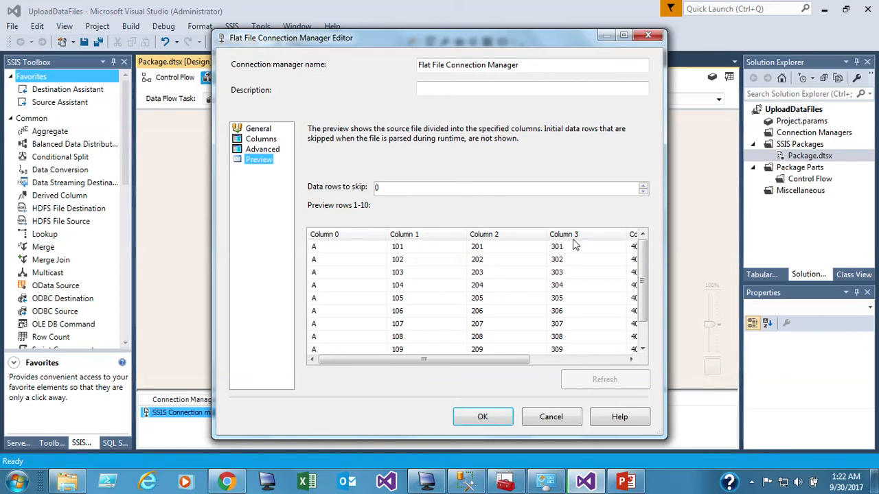
{"action": "left_click_drag", "start_coordinate": [511, 359], "coordinate": [473, 348]}
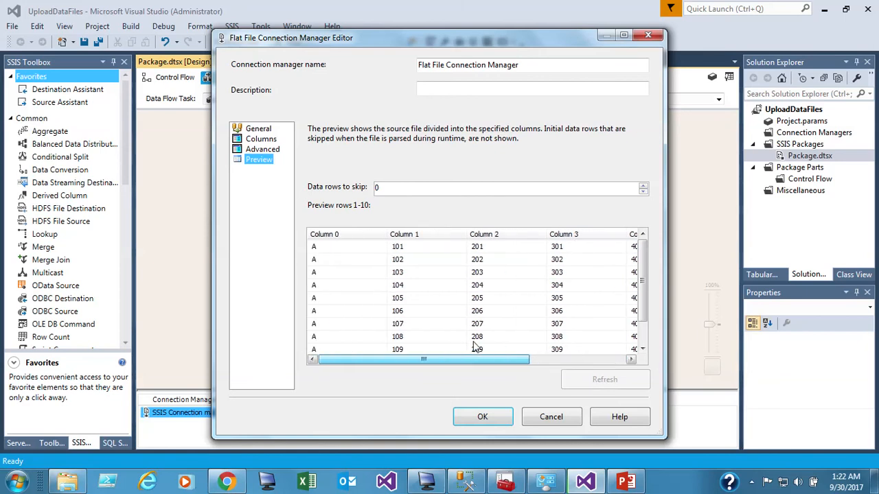
{"action": "left_click_drag", "start_coordinate": [439, 282], "coordinate": [430, 263]}
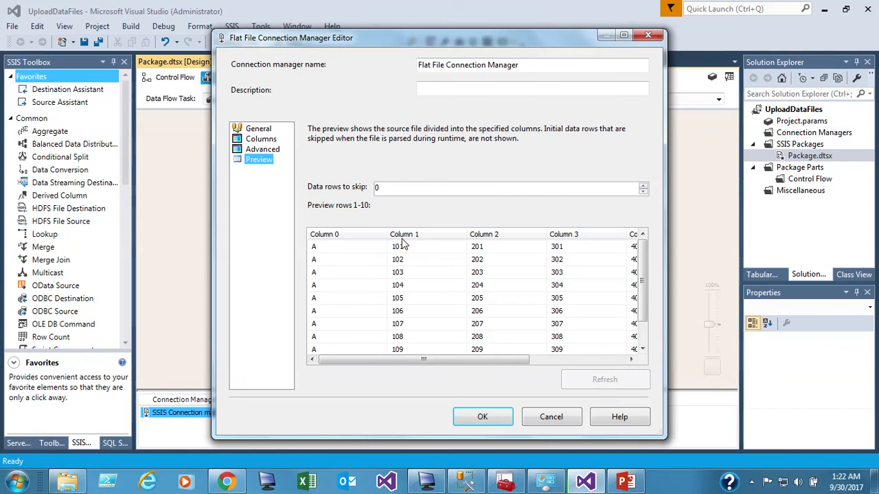
{"action": "left_click_drag", "start_coordinate": [489, 359], "coordinate": [620, 366]}
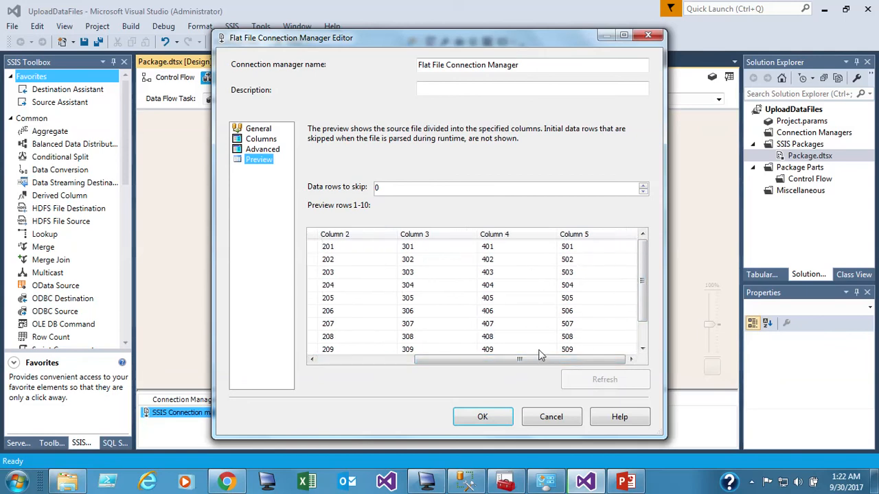
- Set the output column width of Column 0 to 1 in the flat file connection's advanced column properties
{"action": "left_click", "coordinate": [264, 149]}
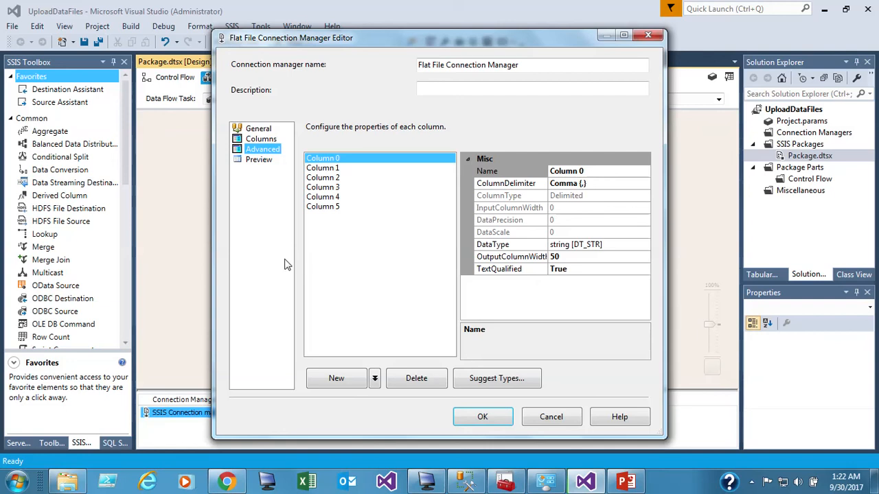
{"action": "left_click", "coordinate": [592, 257]}
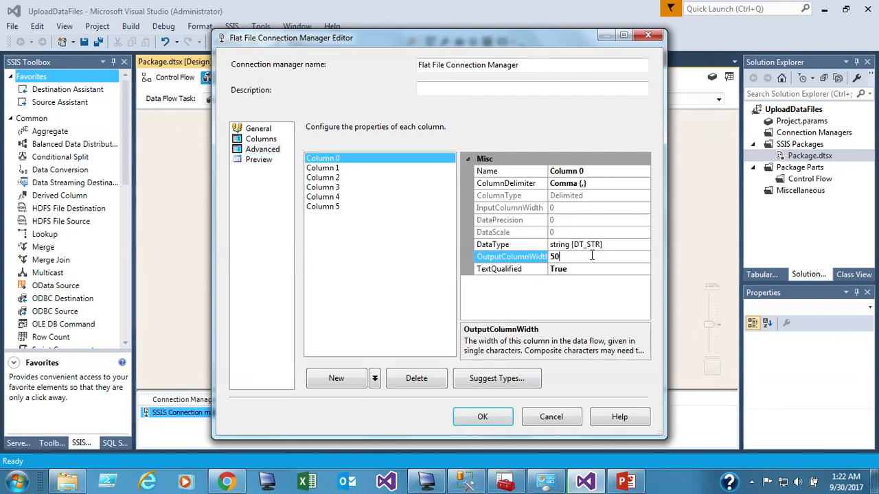
{"action": "double_click", "coordinate": [592, 256]}
{"action": "type", "text": "1"}
{"action": "left_click", "coordinate": [587, 270]}
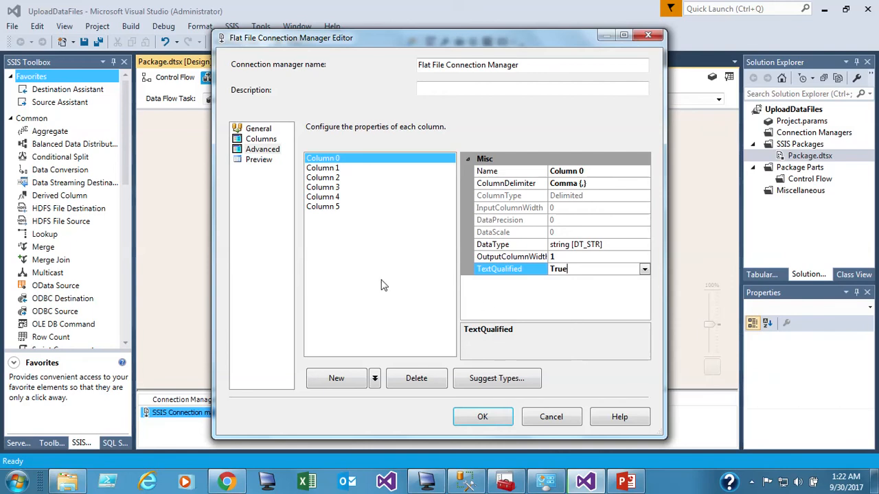
- Review the properties of Column 1, Column 2 and Column 3, including the output width, and compare with the data preview
{"action": "left_click", "coordinate": [330, 169]}
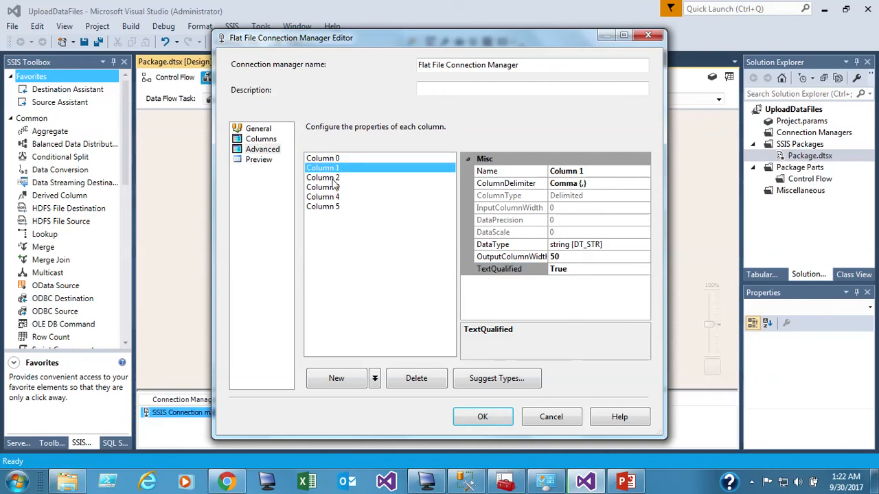
{"action": "left_click", "coordinate": [333, 179]}
{"action": "left_click", "coordinate": [333, 189]}
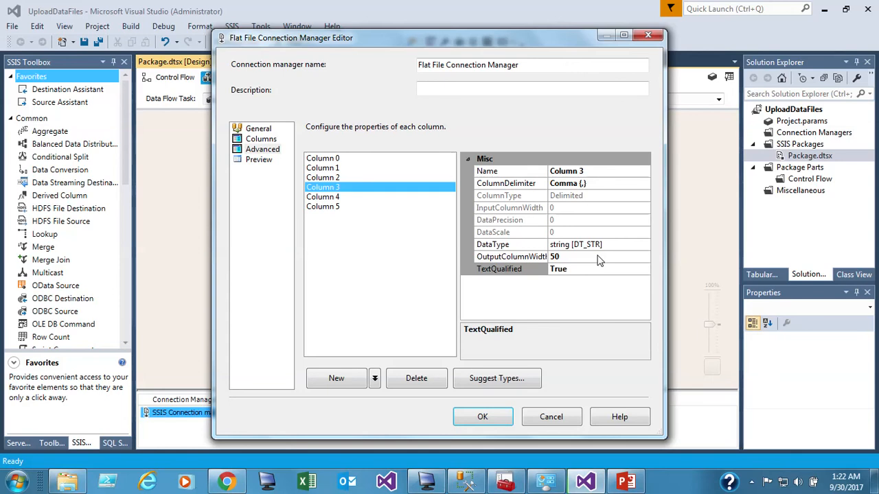
{"action": "left_click", "coordinate": [599, 256]}
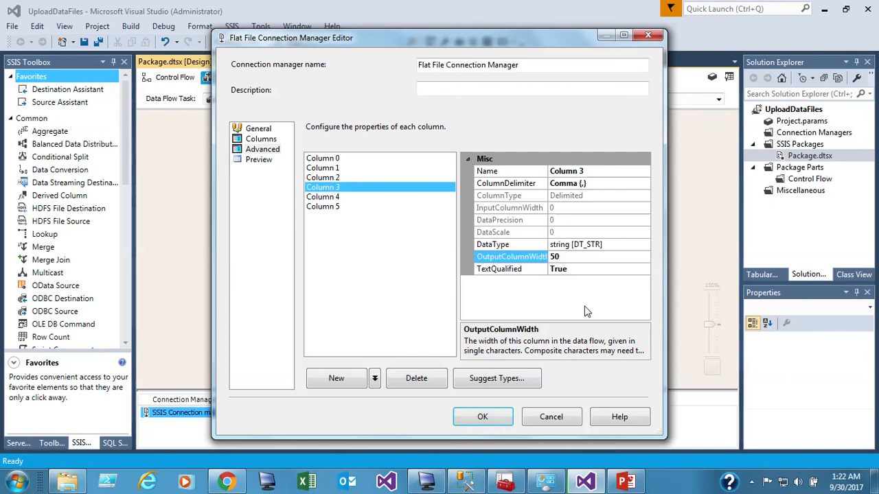
{"action": "left_click", "coordinate": [259, 160]}
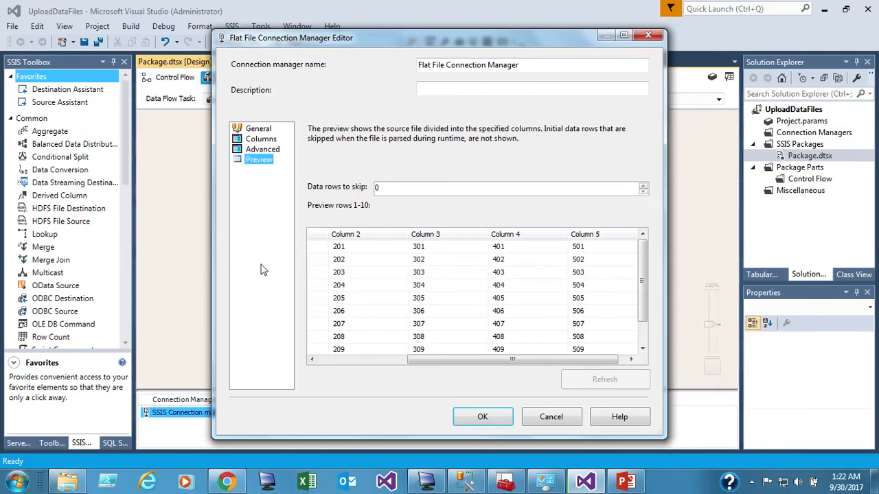
- Check the last rows of the data preview and save the flat file connection manager
{"action": "scroll", "coordinate": [644, 291], "scroll_direction": "down", "scroll_amount": 1}
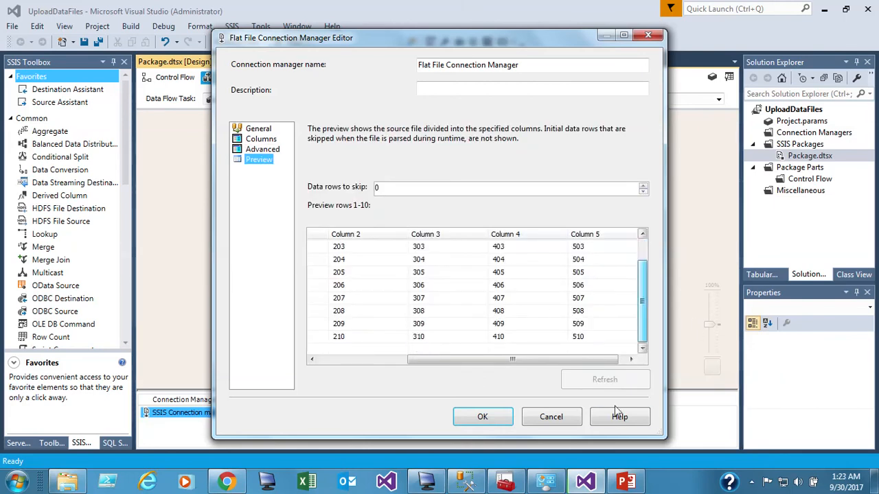
{"action": "left_click", "coordinate": [484, 417]}
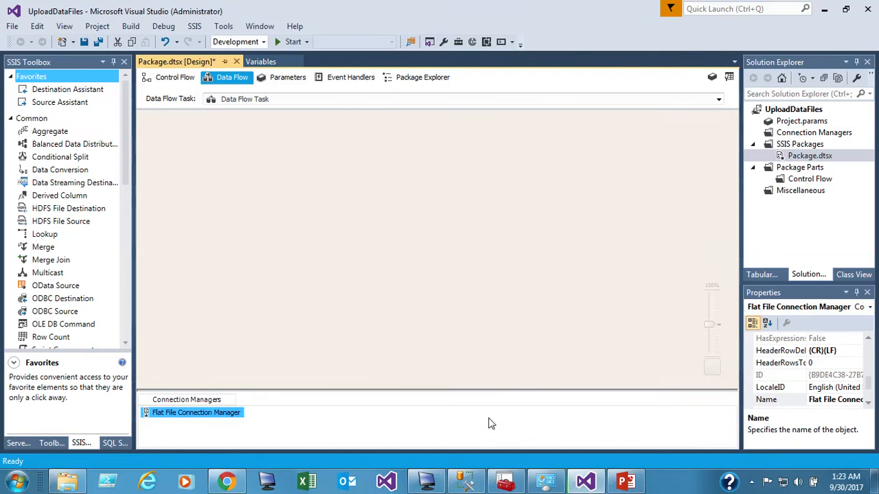
- Add a property expression for ConnectionString to the Flat File Connection Manager
{"action": "right_click", "coordinate": [289, 426]}
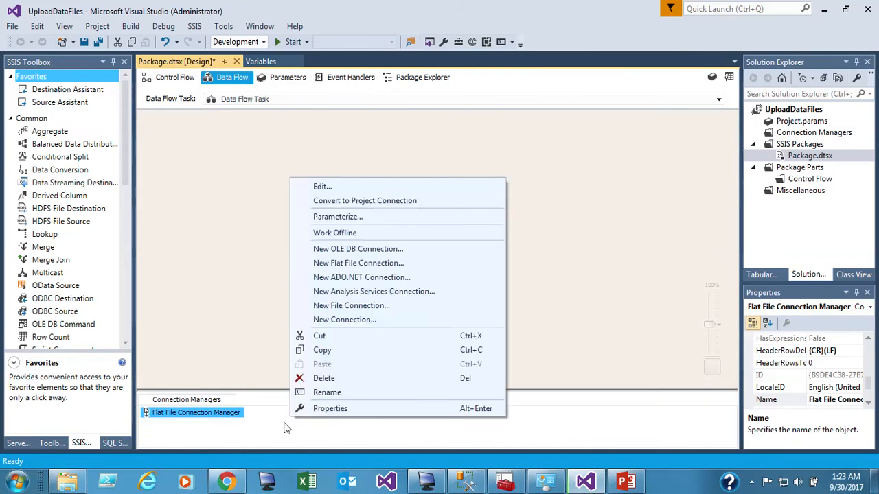
{"action": "left_click", "coordinate": [183, 415]}
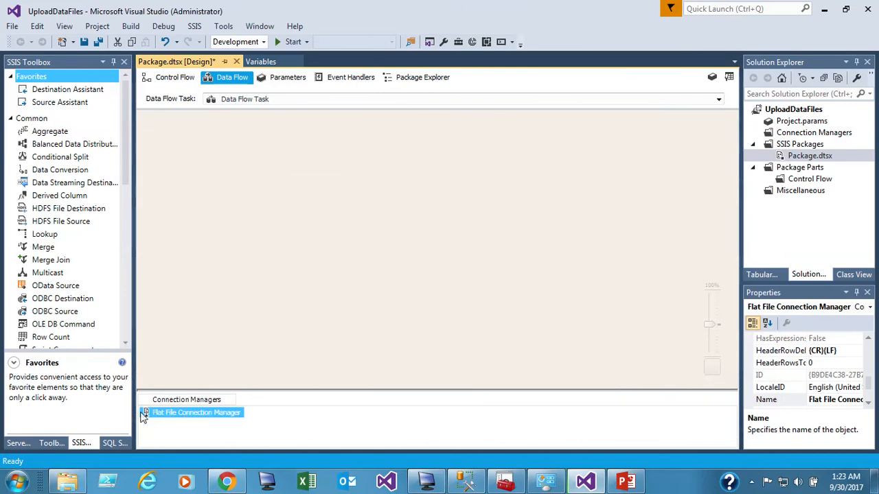
{"action": "right_click", "coordinate": [142, 418]}
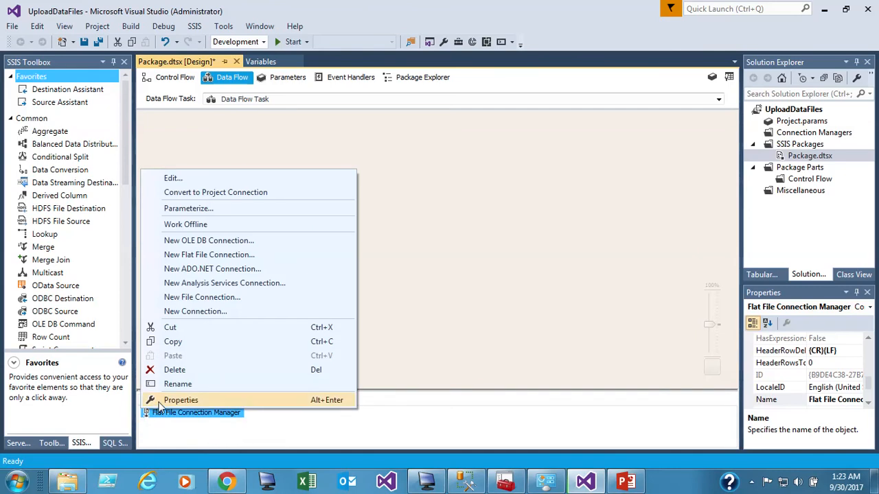
{"action": "left_click", "coordinate": [159, 402]}
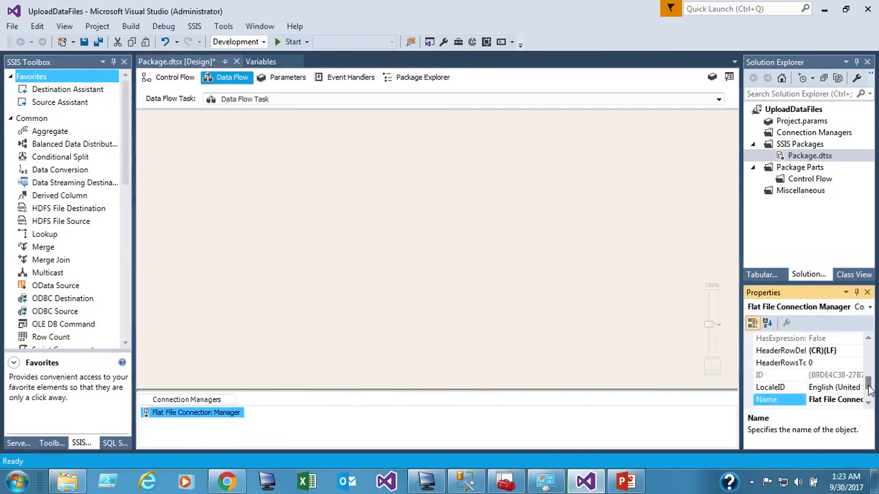
{"action": "mouse_move", "coordinate": [869, 389]}
{"action": "left_mouse_down"}
{"action": "mouse_move", "coordinate": [868, 347]}
{"action": "mouse_move", "coordinate": [869, 374]}
{"action": "left_mouse_up"}
{"action": "left_click", "coordinate": [830, 388]}
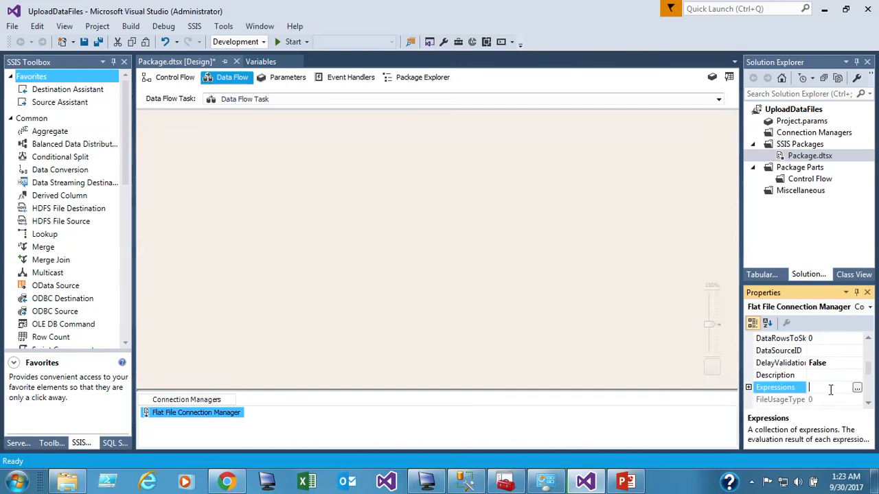
{"action": "left_click", "coordinate": [859, 388]}
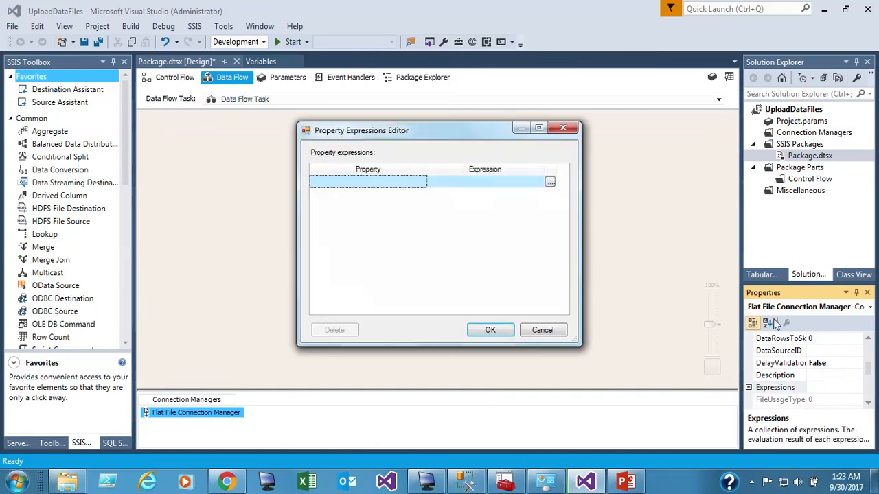
{"action": "left_click", "coordinate": [421, 186]}
{"action": "left_click", "coordinate": [421, 182]}
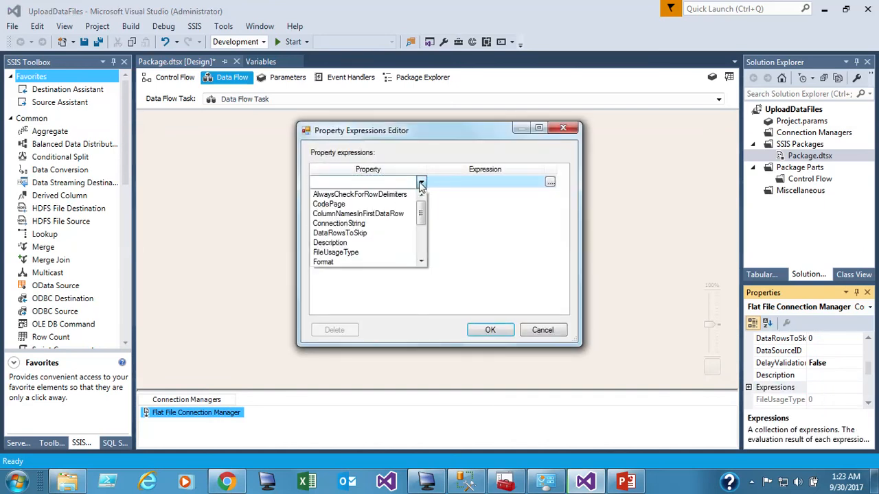
{"action": "left_click", "coordinate": [380, 224]}
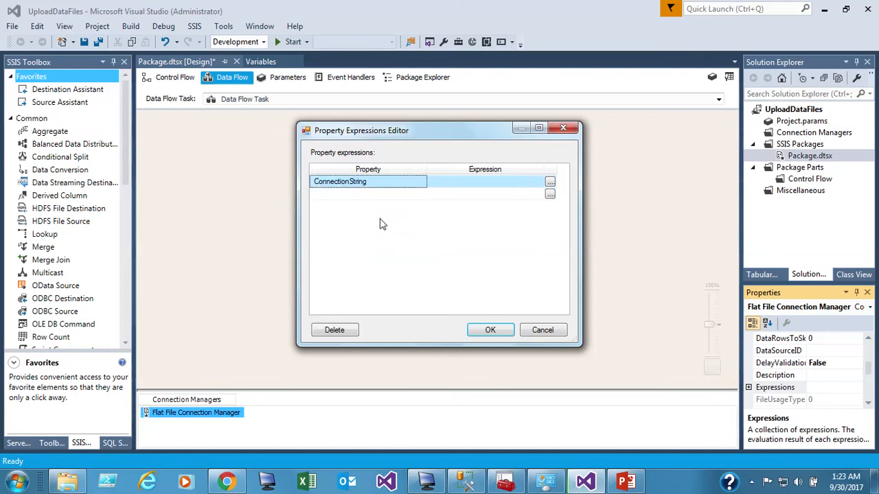
- Build the ConnectionString expression as @[User::fileName], evaluate it, and apply it to the flat file connection
{"action": "left_click", "coordinate": [550, 182]}
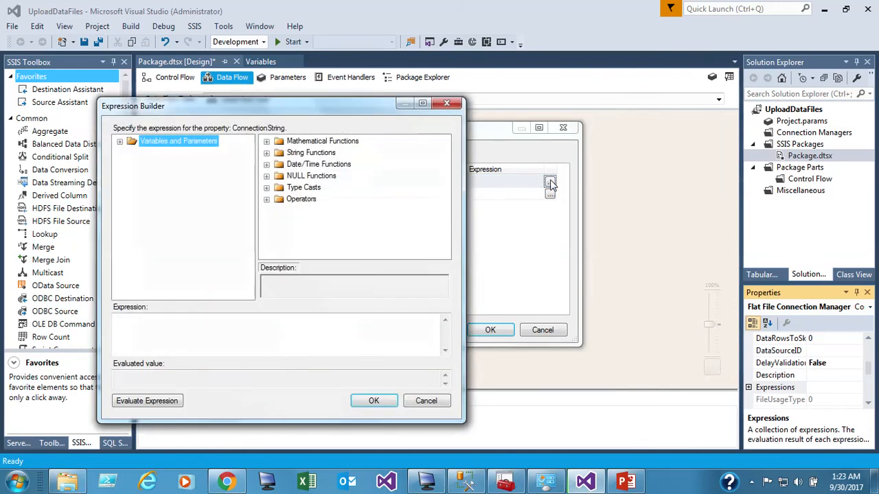
{"action": "left_click", "coordinate": [121, 143]}
{"action": "left_click_drag", "start_coordinate": [173, 165], "coordinate": [167, 314]}
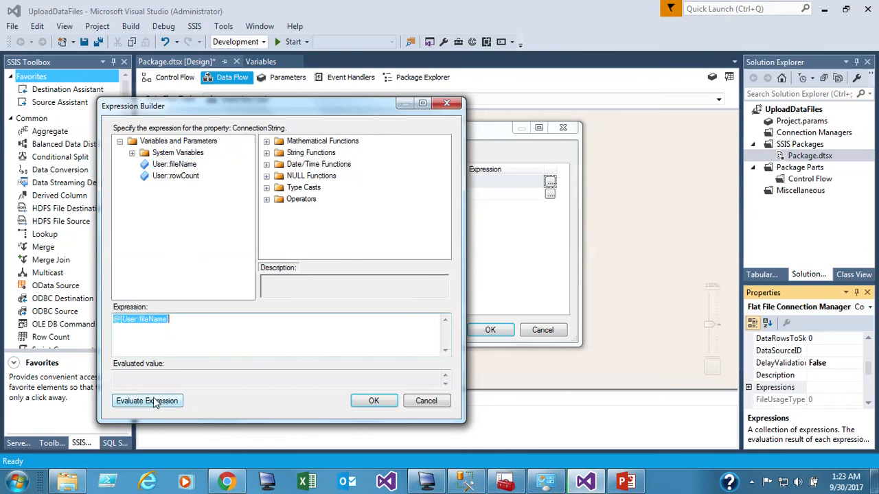
{"action": "left_click", "coordinate": [178, 319]}
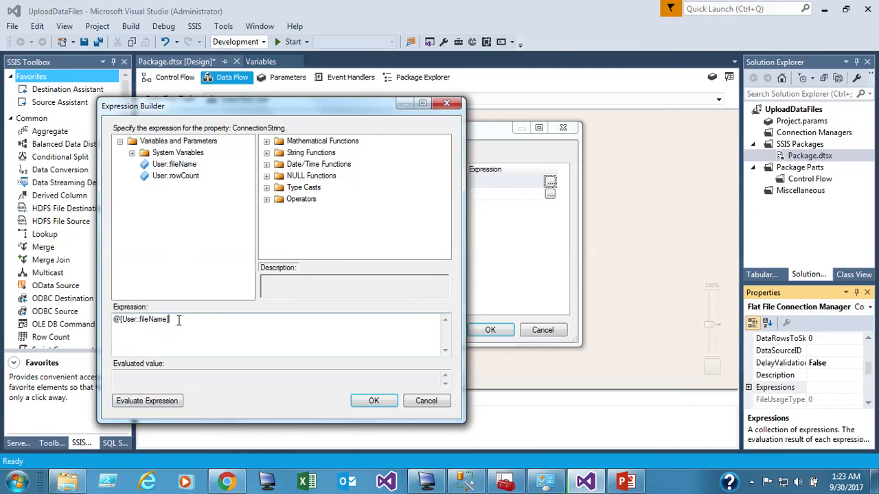
{"action": "left_click", "coordinate": [162, 408]}
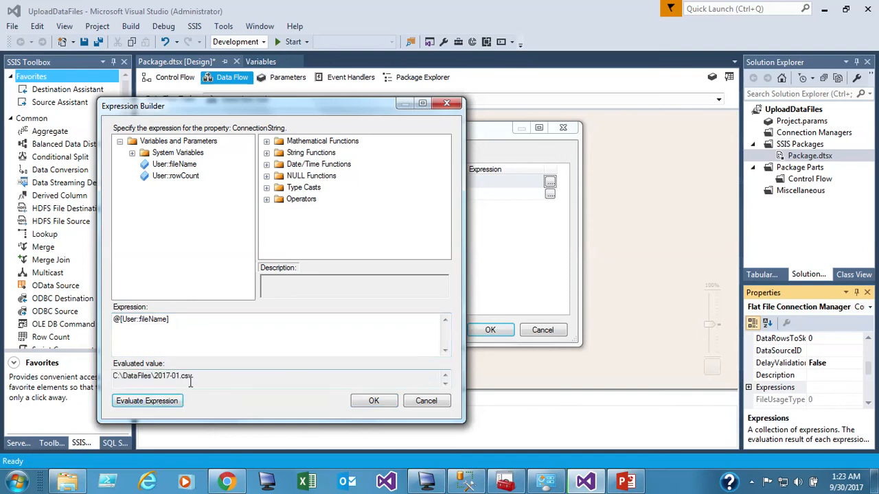
{"action": "left_click_drag", "start_coordinate": [195, 380], "coordinate": [94, 368]}
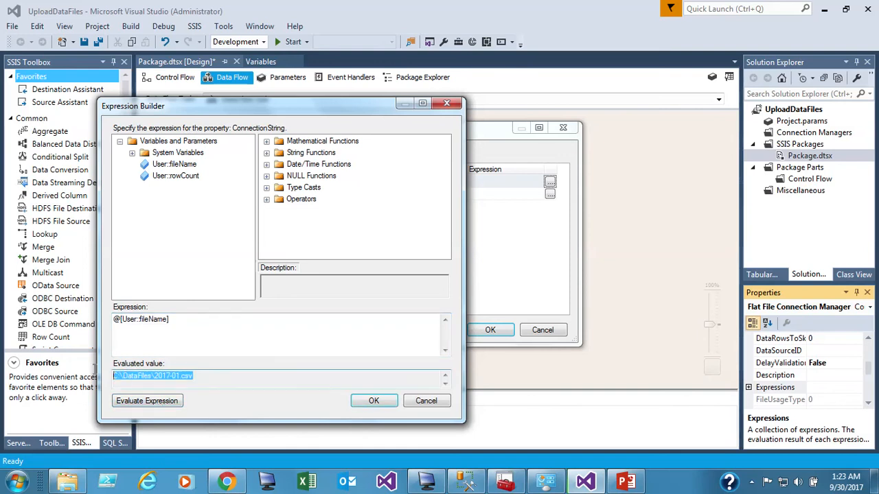
{"action": "left_click", "coordinate": [238, 322]}
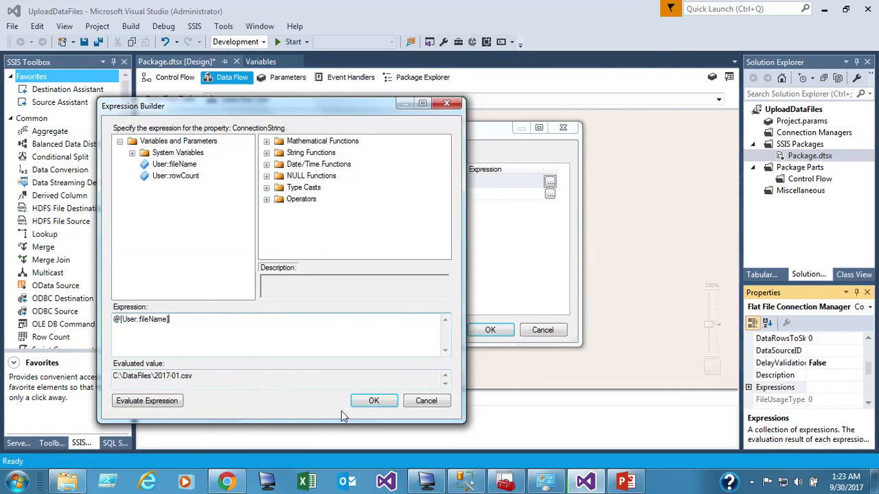
{"action": "left_click", "coordinate": [364, 404]}
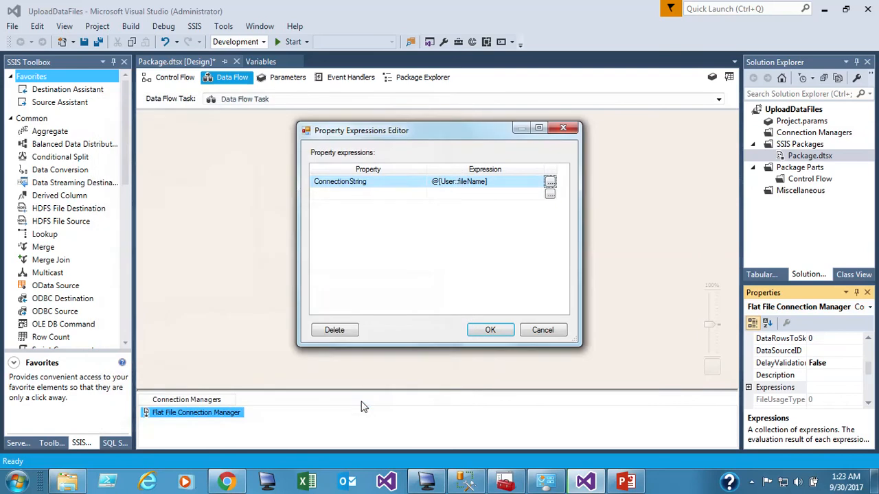
{"action": "left_click", "coordinate": [490, 331]}
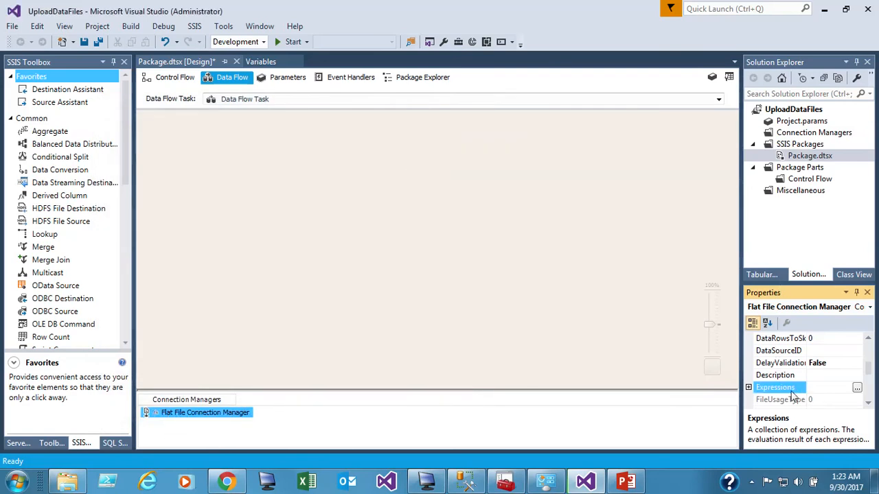
- Create an OLE DB connection manager from the existing .\SQLDEV_2K14.HumanResource data connection
{"action": "right_click", "coordinate": [314, 416]}
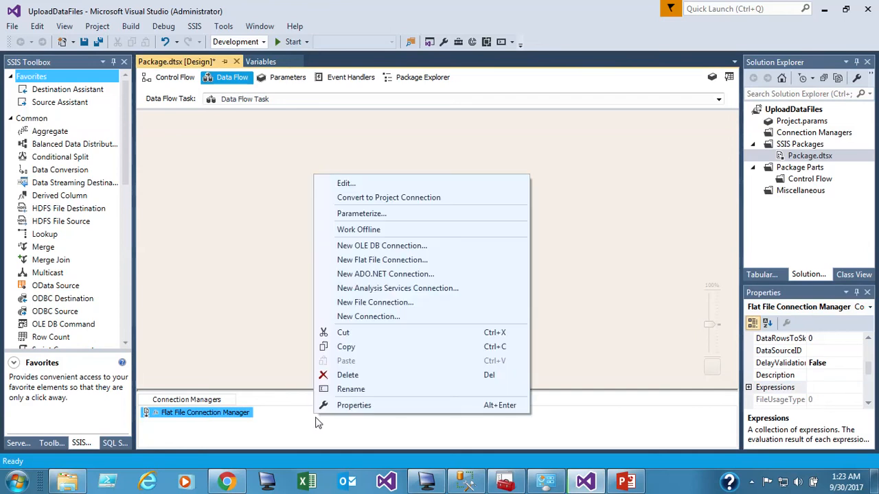
{"action": "left_click", "coordinate": [357, 248]}
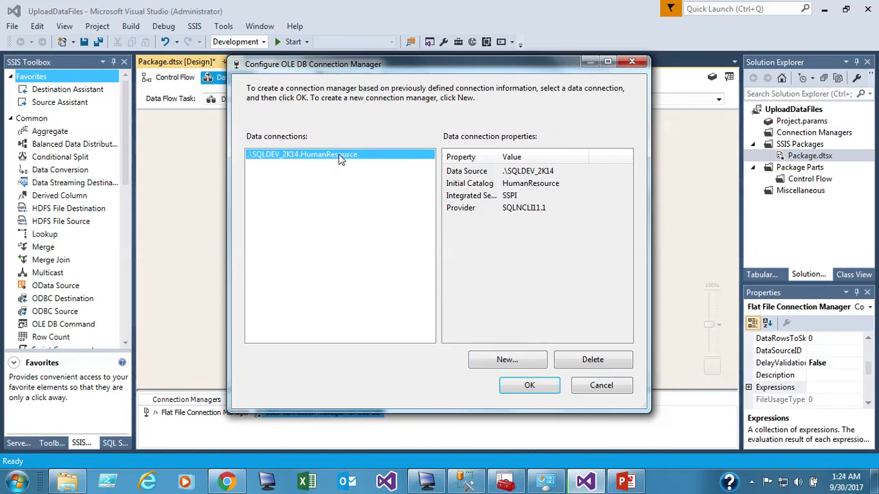
{"action": "left_click", "coordinate": [530, 386]}
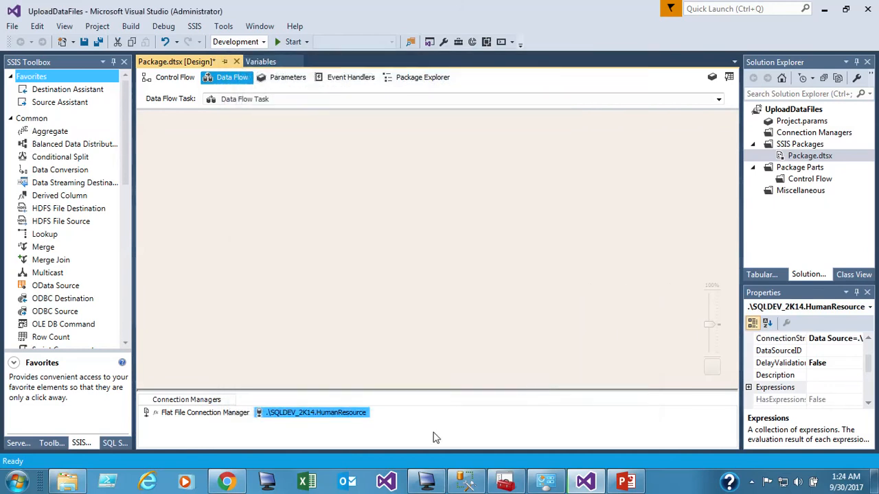
- Rename the new OLE DB connection manager as HumanResource
{"action": "right_click", "coordinate": [332, 415]}
{"action": "left_click", "coordinate": [366, 384]}
{"action": "key", "text": "Return"}
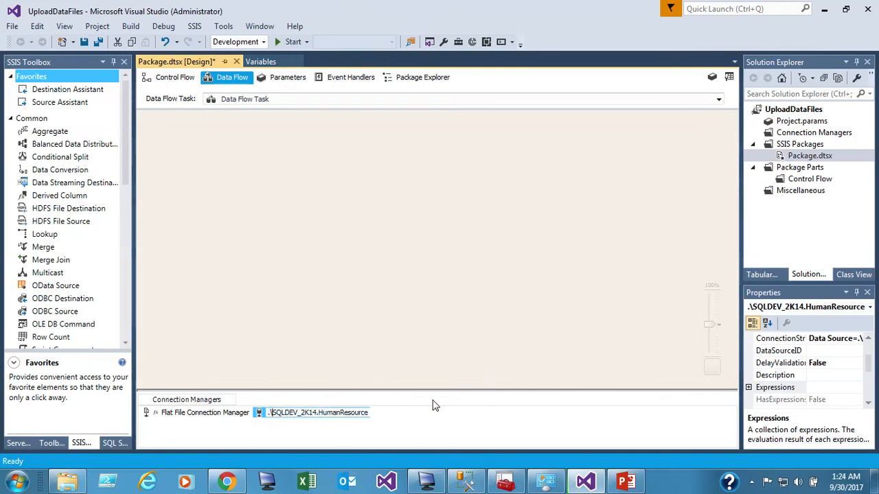
{"action": "key", "text": "Delete"}
{"action": "key", "text": "Delete"}
{"action": "key", "text": "Delete"}
{"action": "key", "text": "Delete"}
{"action": "key", "text": "Delete"}
{"action": "key", "text": "Delete"}
{"action": "key", "text": "Delete"}
{"action": "key", "text": "Delete"}
{"action": "key", "text": "Delete"}
{"action": "key", "text": "Delete"}
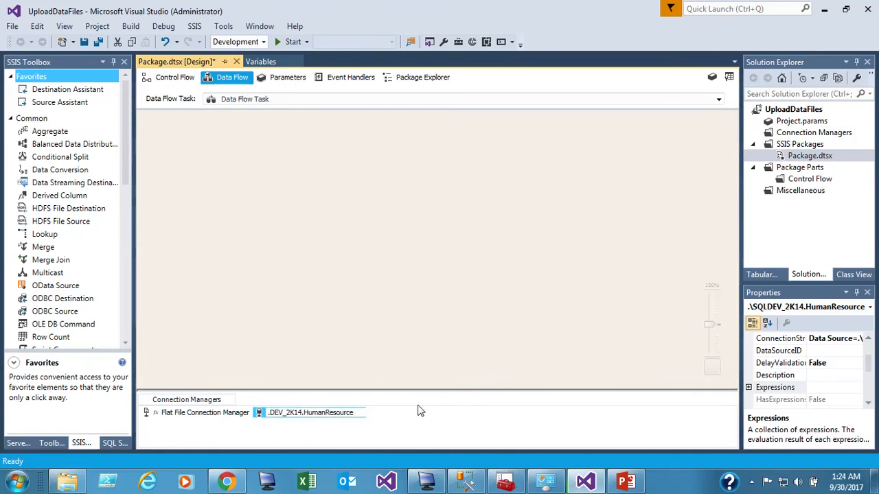
{"action": "key", "text": "Delete"}
{"action": "key", "text": "Delete"}
{"action": "key", "text": "Delete"}
{"action": "key", "text": "Delete"}
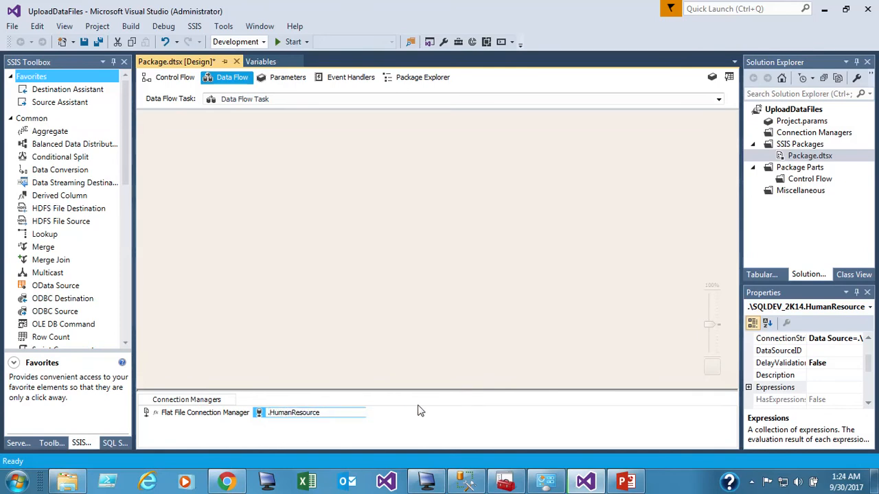
{"action": "key", "text": "Delete"}
{"action": "key", "text": "Return"}
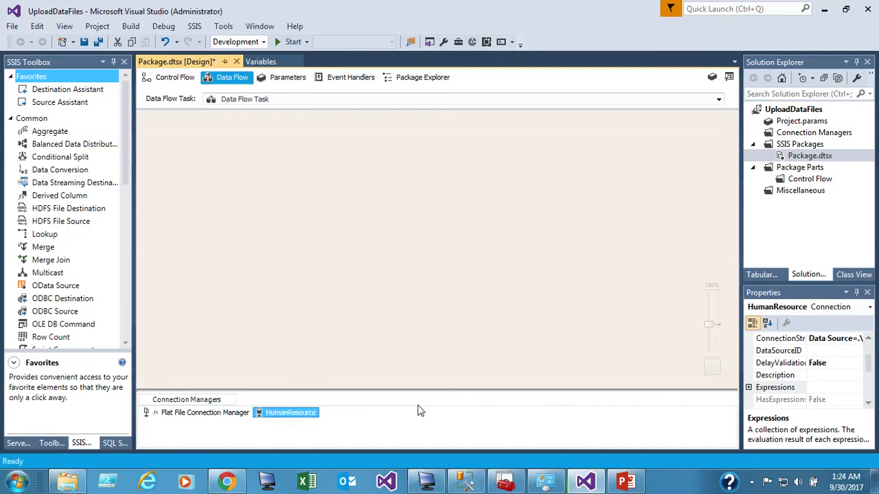
- Switch to SQL Server Management Studio and examine the Monthly_Data table script: RecordNo identity, Column 0 to Column 5, Data_Filename and Modified_Datetime
{"action": "left_click", "coordinate": [467, 482]}
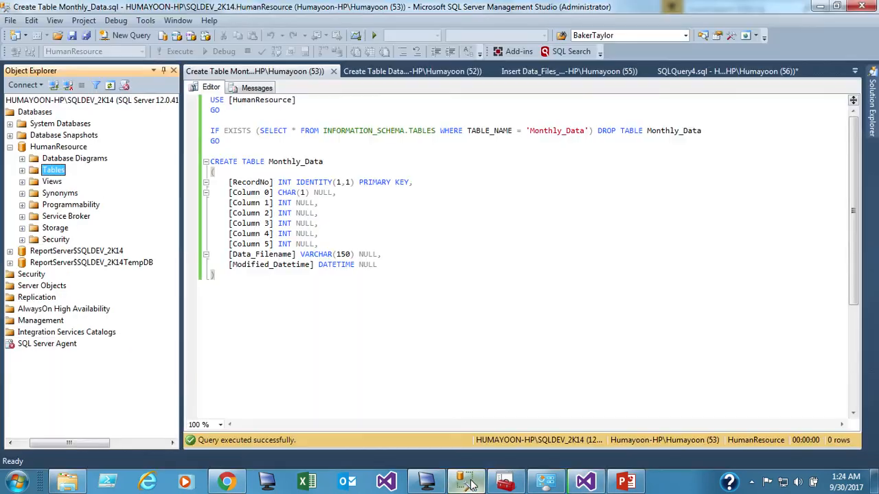
{"action": "left_click", "coordinate": [41, 149]}
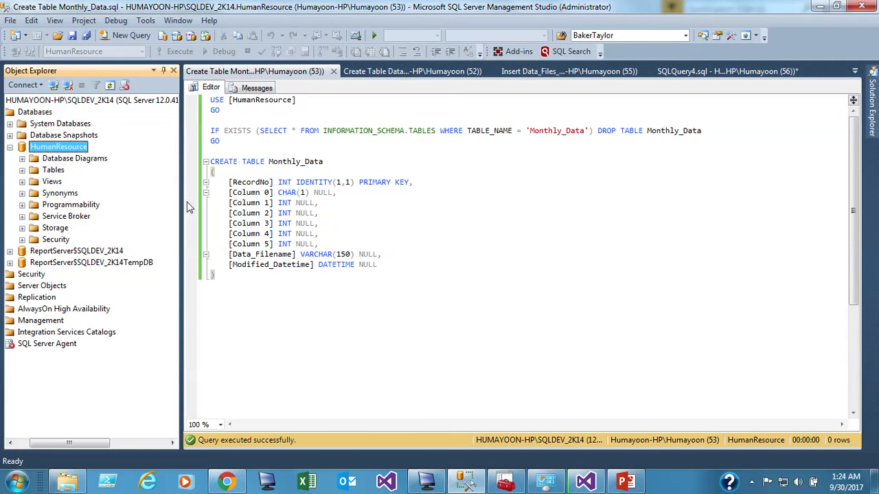
{"action": "left_click_drag", "start_coordinate": [388, 264], "coordinate": [195, 184]}
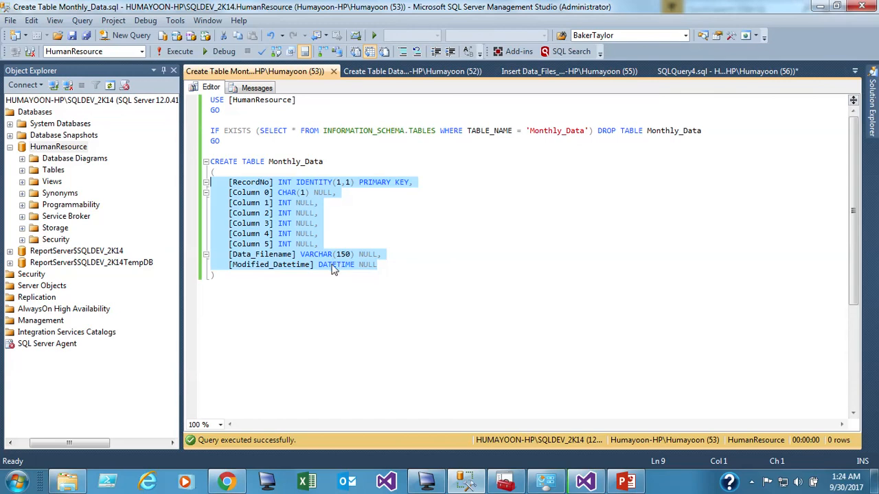
{"action": "left_click", "coordinate": [281, 245]}
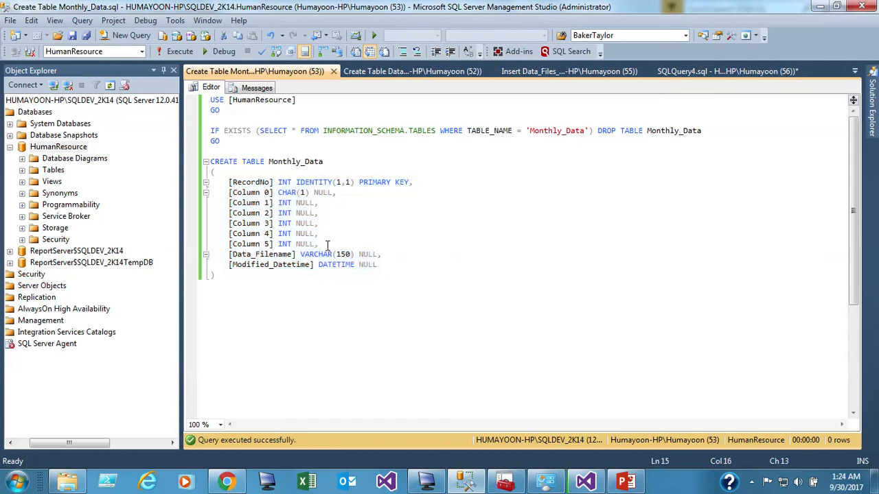
{"action": "left_click_drag", "start_coordinate": [328, 246], "coordinate": [212, 193]}
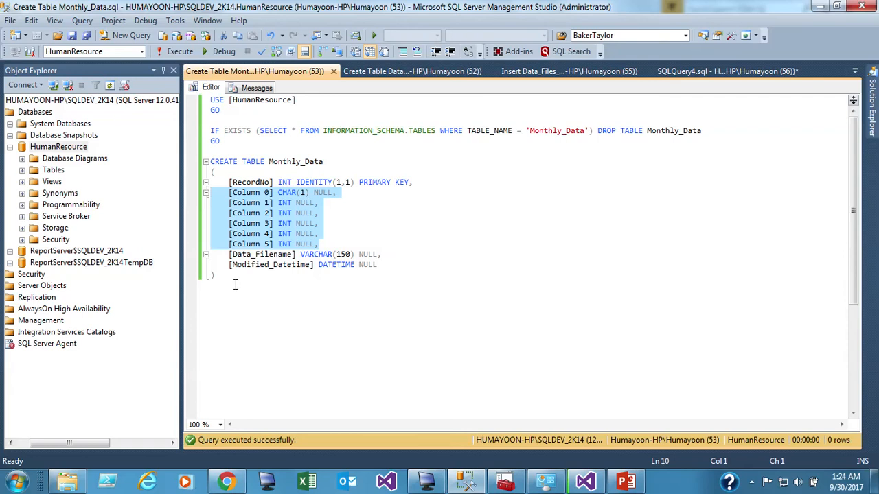
{"action": "left_click_drag", "start_coordinate": [210, 182], "coordinate": [413, 183]}
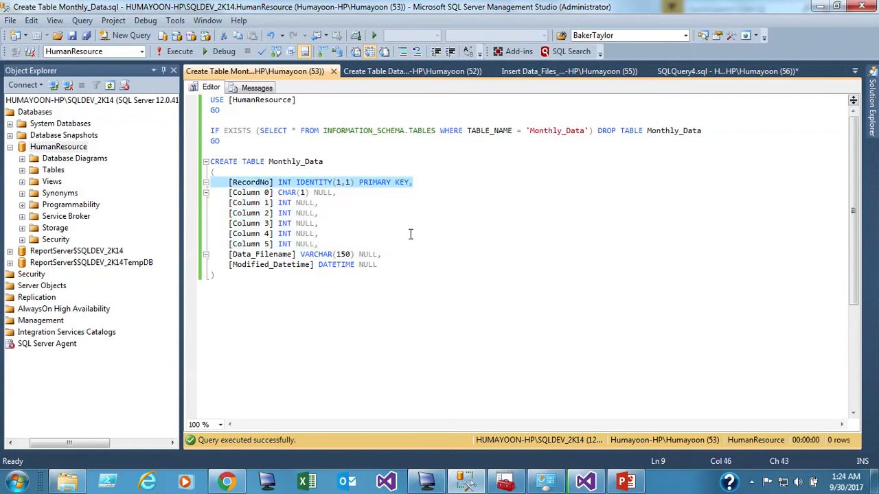
{"action": "left_click", "coordinate": [318, 186]}
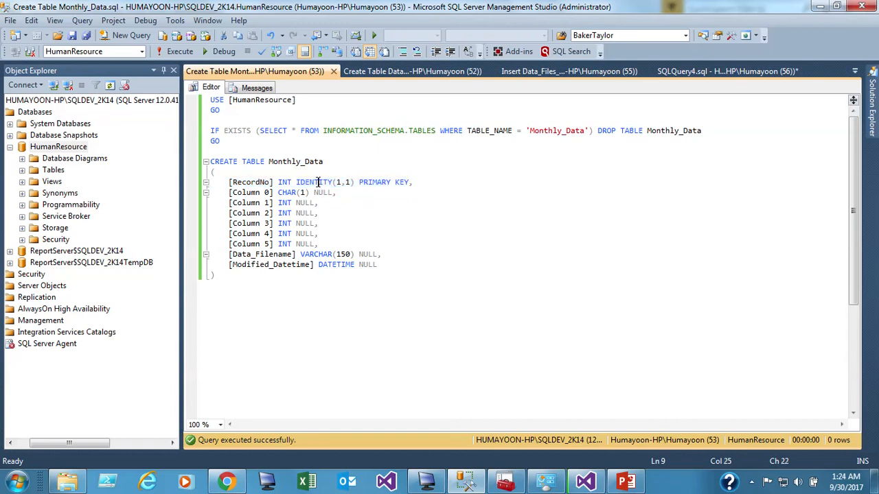
{"action": "double_click", "coordinate": [318, 186]}
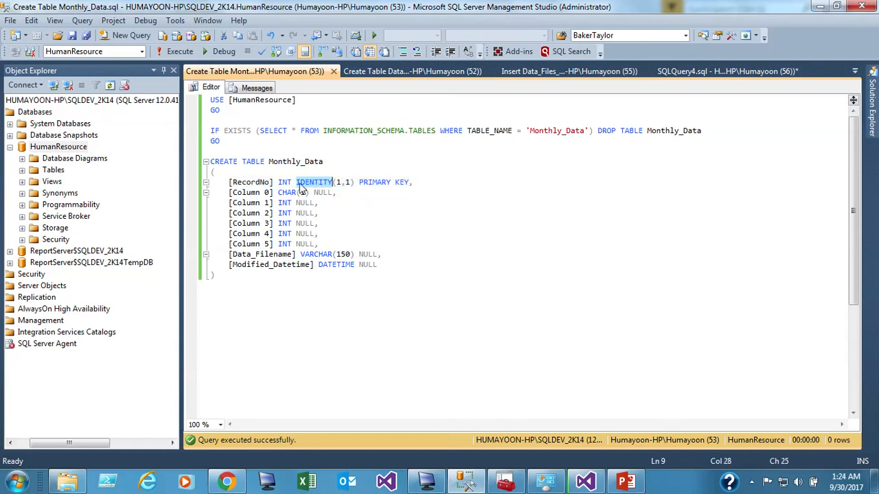
{"action": "left_click_drag", "start_coordinate": [297, 182], "coordinate": [359, 183]}
{"action": "left_click_drag", "start_coordinate": [214, 255], "coordinate": [397, 259]}
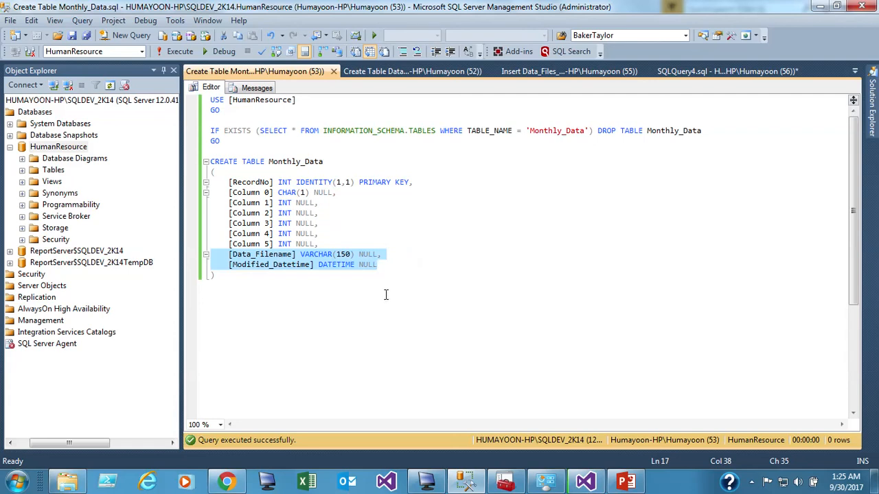
{"action": "left_click", "coordinate": [385, 265]}
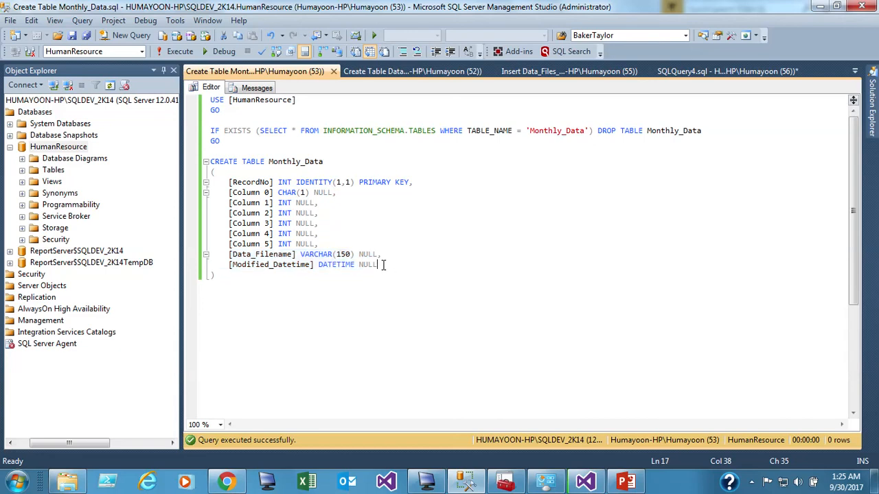
- Examine the Data_Filename and Modified_Datetime columns of the Monthly_Data script and the column definitions in the Data_Files_Log table script
{"action": "left_click_drag", "start_coordinate": [385, 265], "coordinate": [182, 259]}
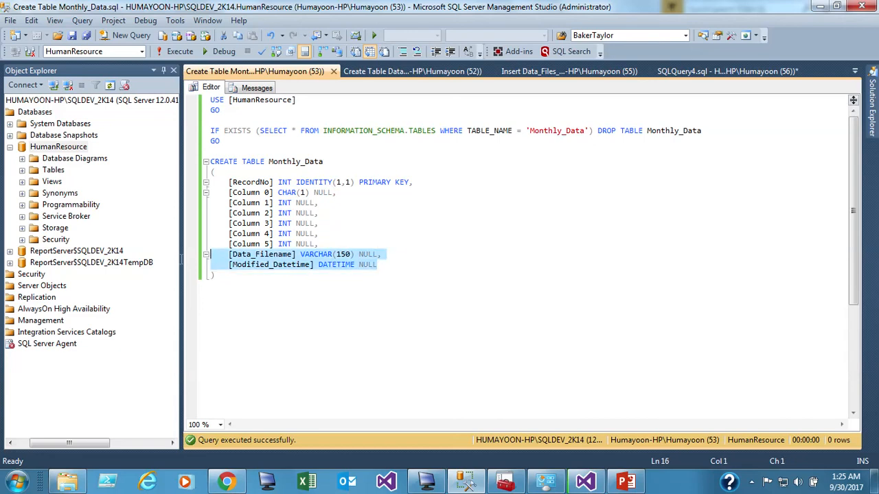
{"action": "left_click", "coordinate": [336, 265]}
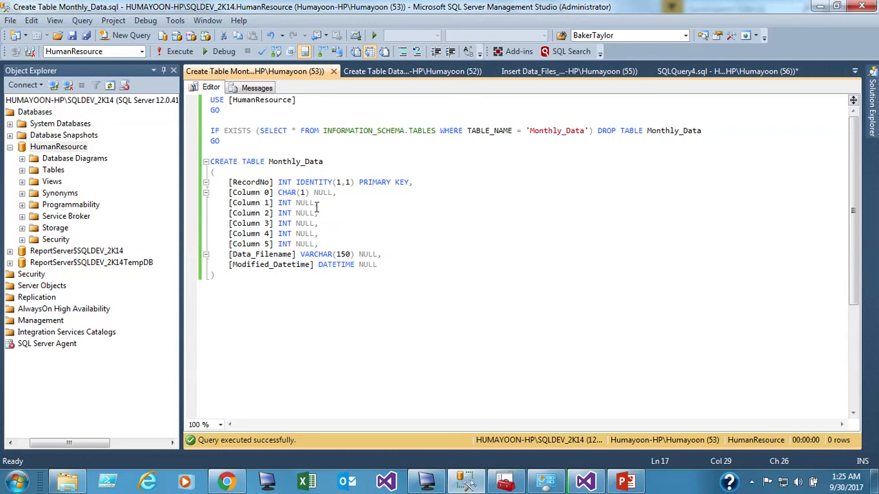
{"action": "left_click", "coordinate": [407, 72]}
{"action": "left_click_drag", "start_coordinate": [358, 215], "coordinate": [210, 182]}
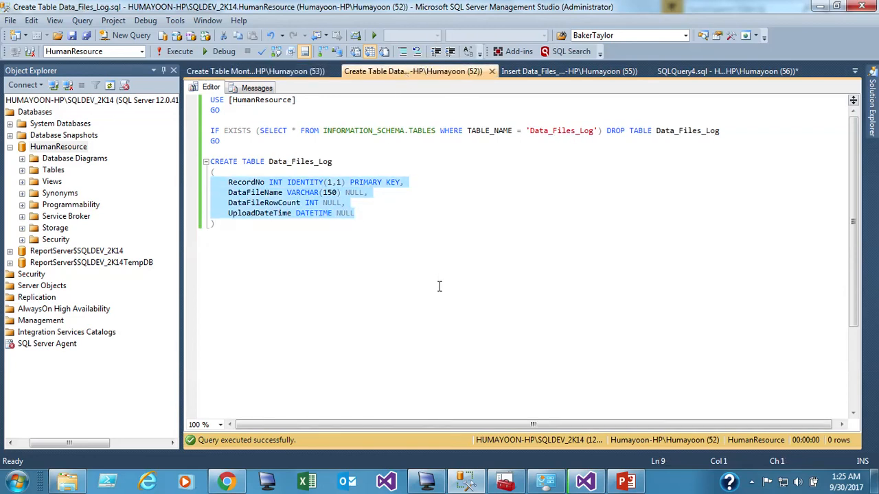
{"action": "double_click", "coordinate": [272, 207]}
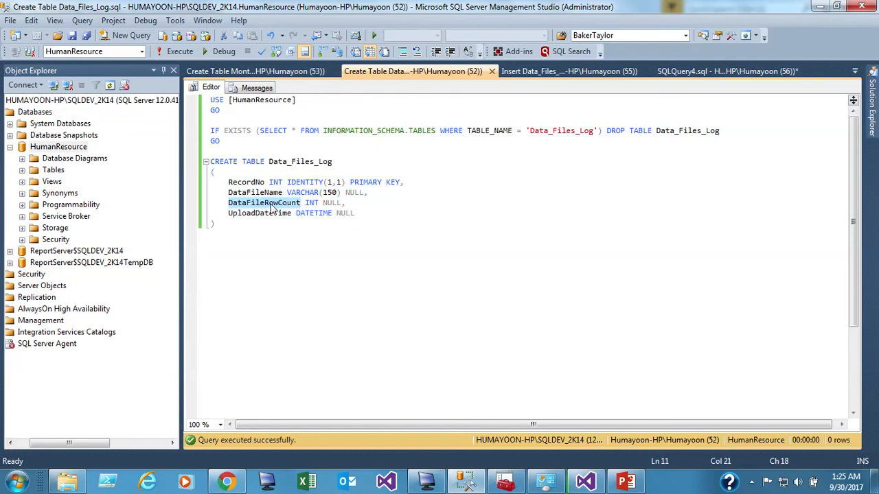
{"action": "left_click", "coordinate": [259, 185]}
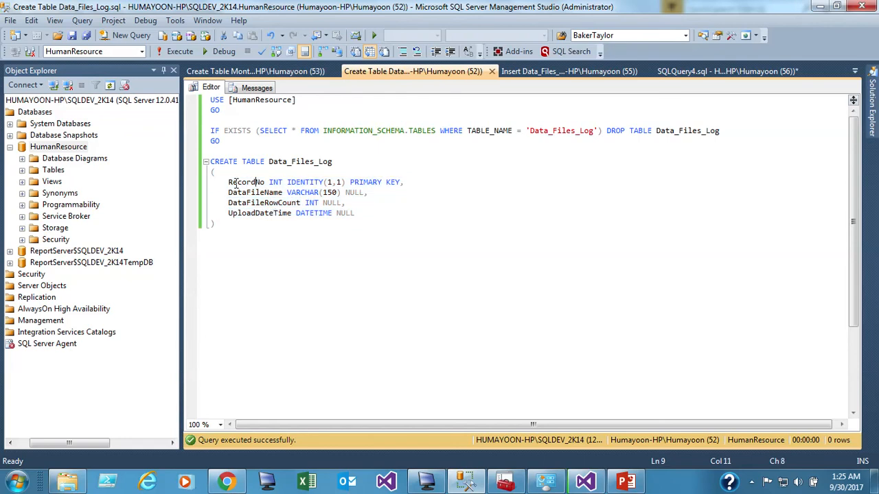
{"action": "left_click_drag", "start_coordinate": [226, 184], "coordinate": [418, 182]}
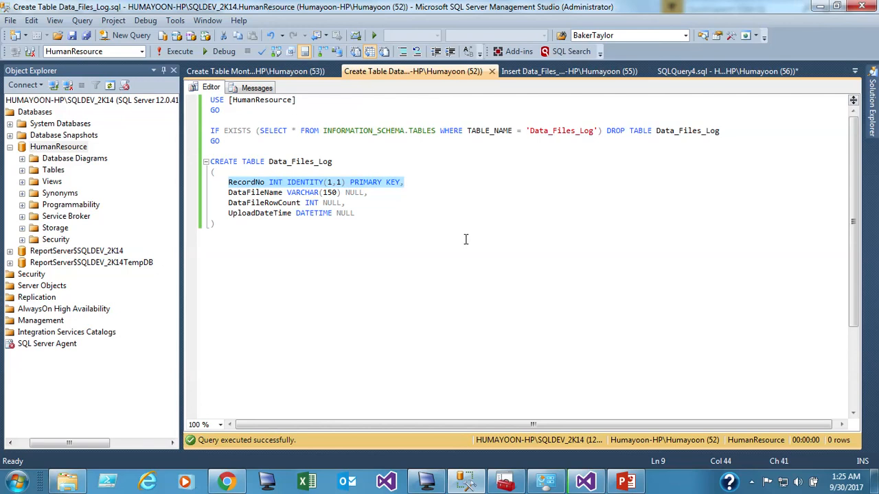
{"action": "double_click", "coordinate": [263, 214]}
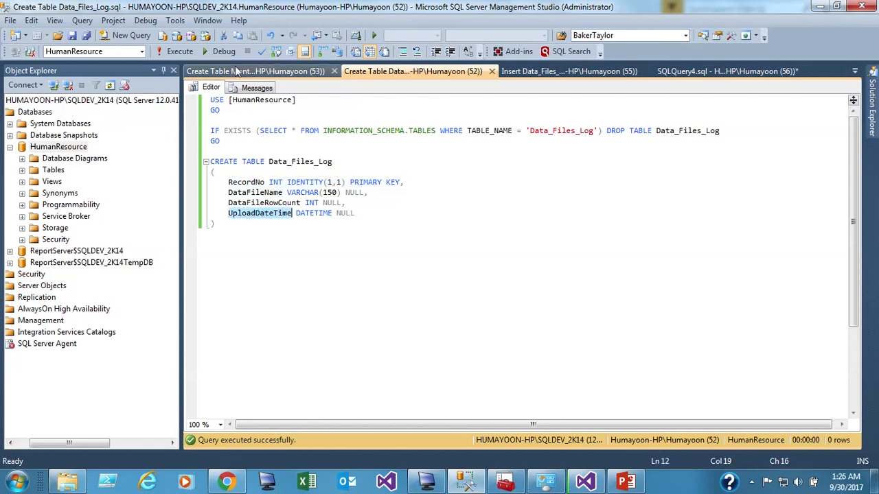
{"action": "key", "text": "ctrl+Tab"}
- Switch to Visual Studio and add a Flat File source to the data flow using the existing Flat File Connection Manager
{"action": "left_click", "coordinate": [584, 482]}
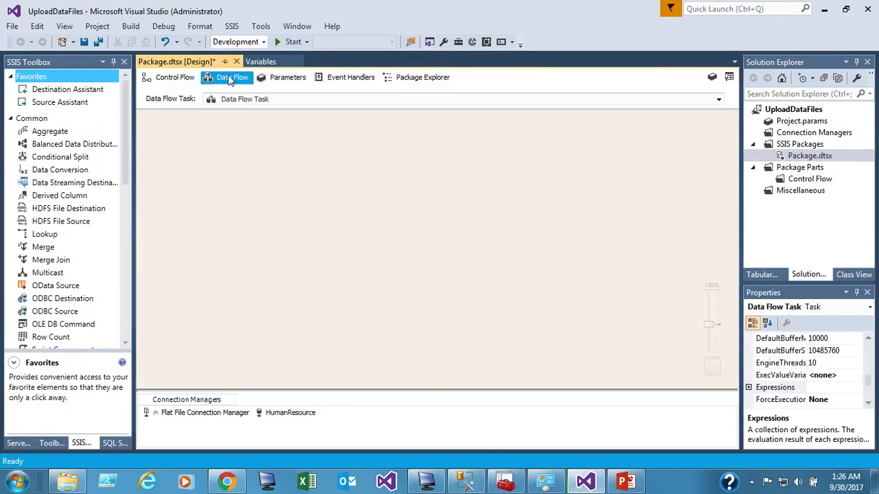
{"action": "mouse_move", "coordinate": [127, 160]}
{"action": "left_mouse_down"}
{"action": "mouse_move", "coordinate": [126, 186]}
{"action": "mouse_move", "coordinate": [131, 145]}
{"action": "left_mouse_up"}
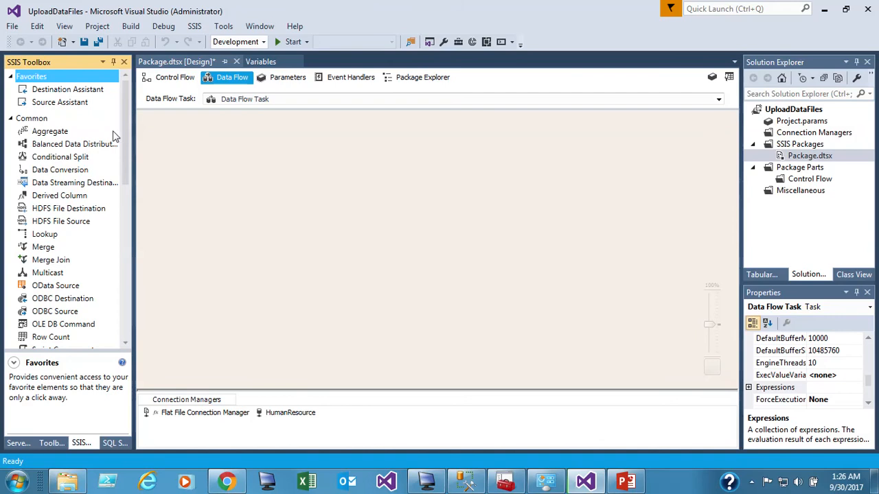
{"action": "left_click", "coordinate": [71, 108]}
{"action": "left_click_drag", "start_coordinate": [71, 108], "coordinate": [286, 137]}
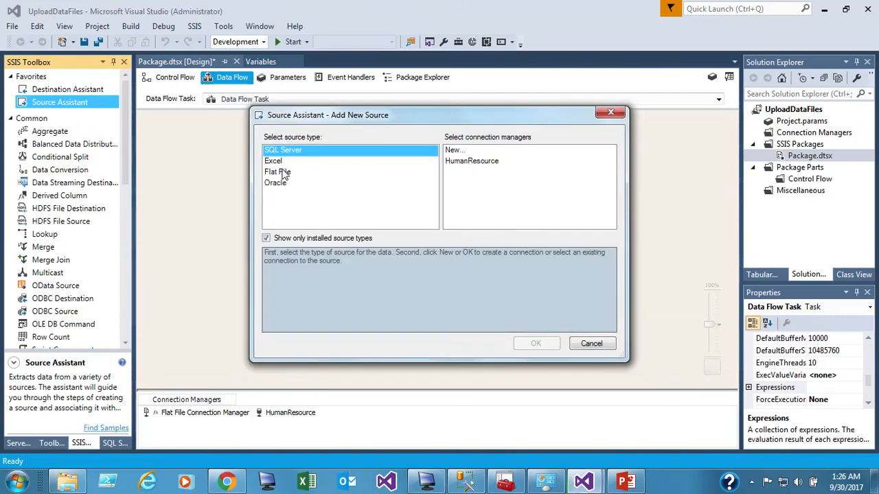
{"action": "left_click", "coordinate": [284, 174]}
{"action": "left_click", "coordinate": [502, 162]}
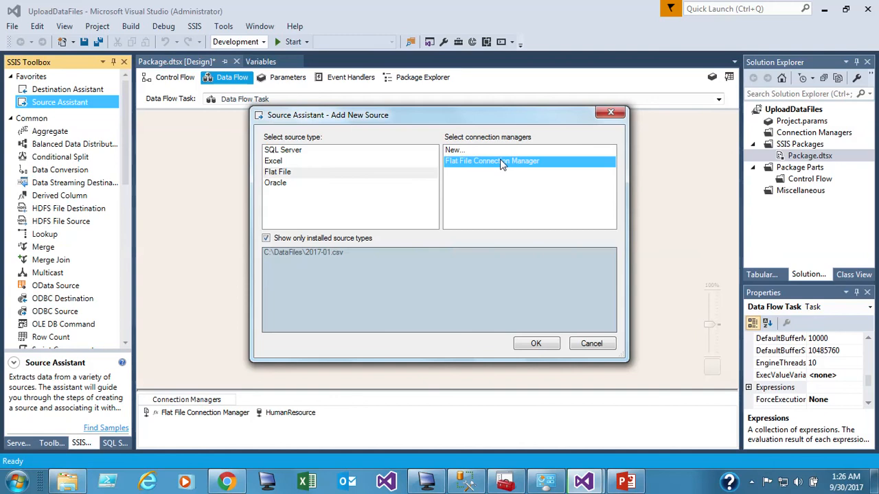
{"action": "left_click", "coordinate": [532, 345]}
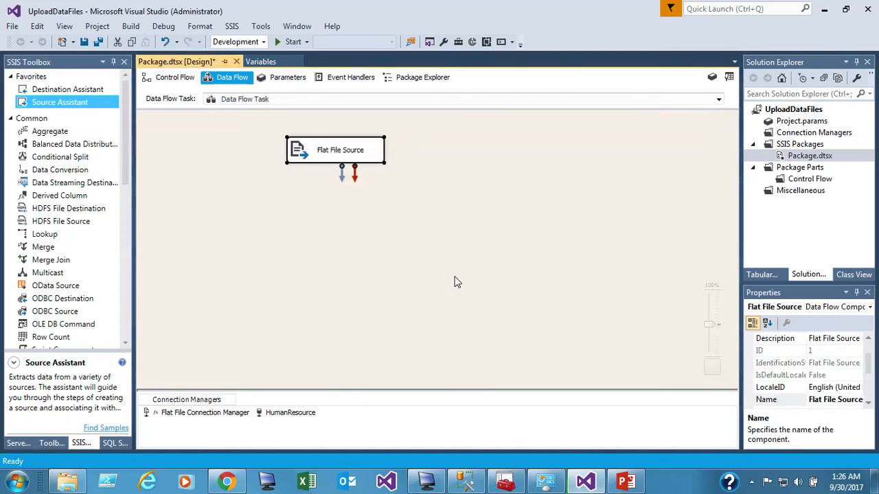
- Check the Flat File Source's connection manager and its mapping of external to output columns, and accept the settings
{"action": "right_click", "coordinate": [321, 158]}
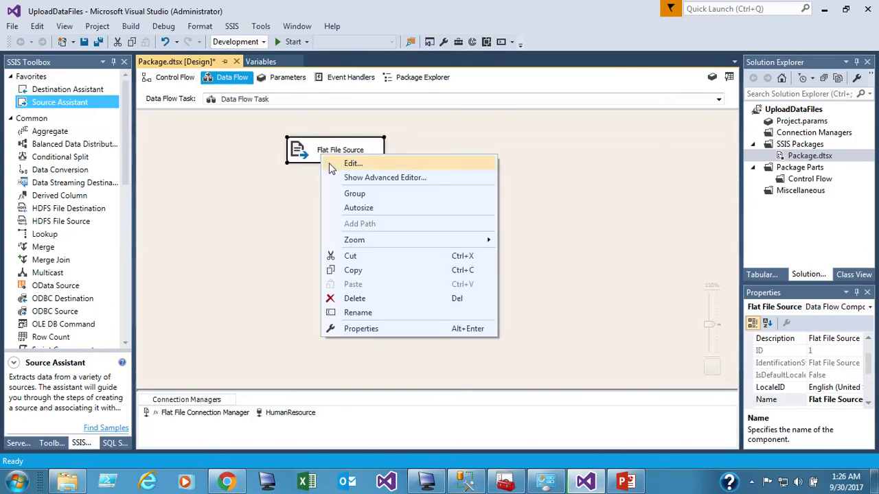
{"action": "left_click", "coordinate": [329, 163]}
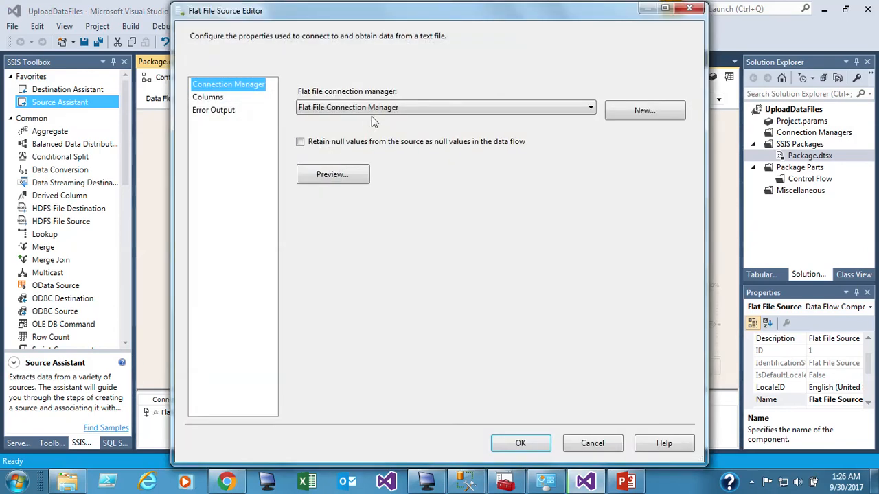
{"action": "left_click", "coordinate": [202, 100]}
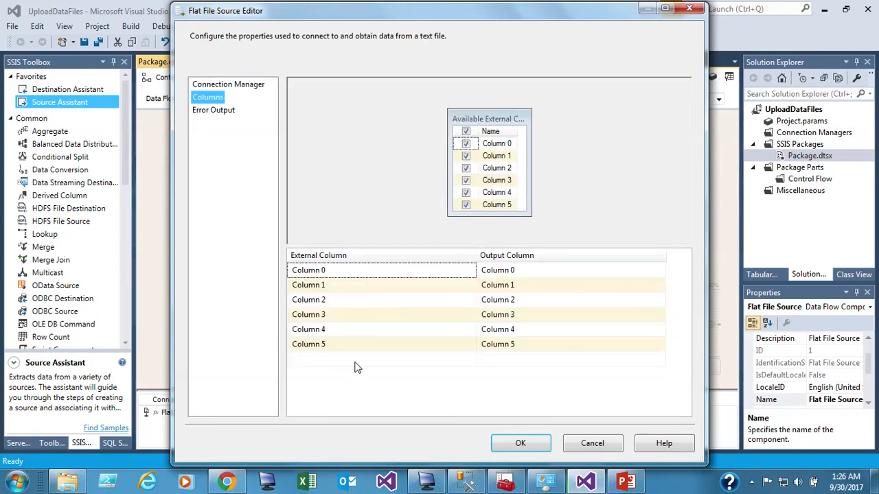
{"action": "left_click", "coordinate": [515, 445]}
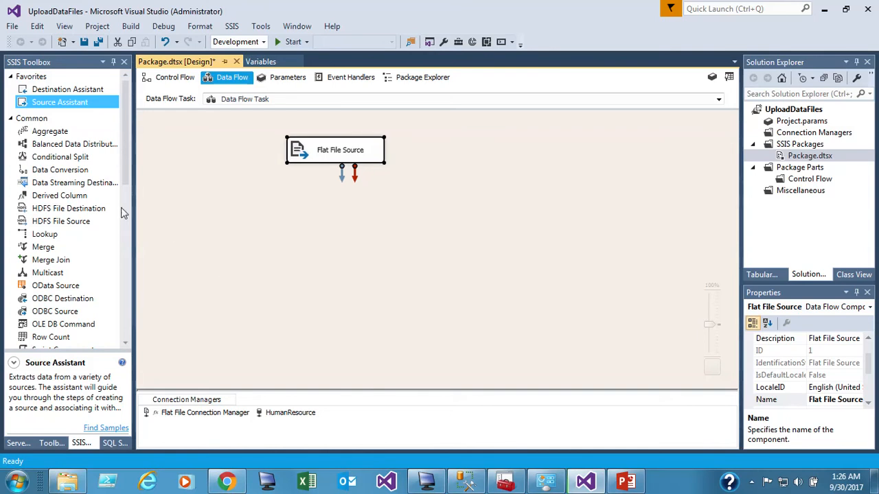
- Add a Derived Column transformation to the data flow below the Flat File Source
{"action": "left_click_drag", "start_coordinate": [127, 180], "coordinate": [131, 198]}
{"action": "left_click", "coordinate": [72, 141]}
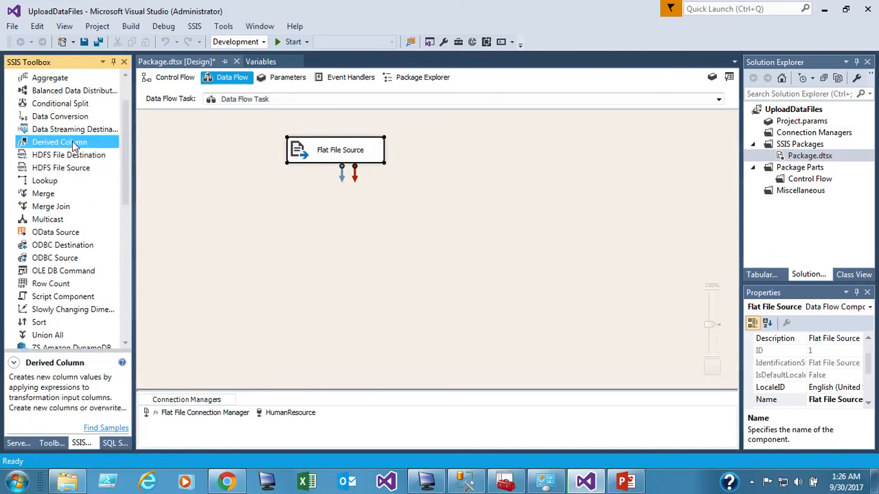
{"action": "left_click_drag", "start_coordinate": [67, 144], "coordinate": [288, 207]}
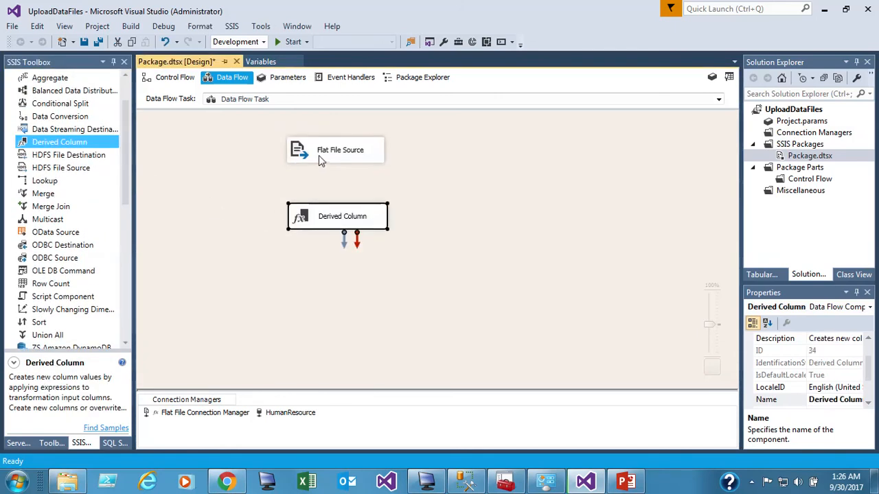
- Connect the Flat File Source's data output to the Derived Column transformation and rename the transformation as data file name
{"action": "left_click", "coordinate": [318, 155]}
{"action": "left_click_drag", "start_coordinate": [342, 181], "coordinate": [336, 222]}
{"action": "left_click", "coordinate": [327, 220]}
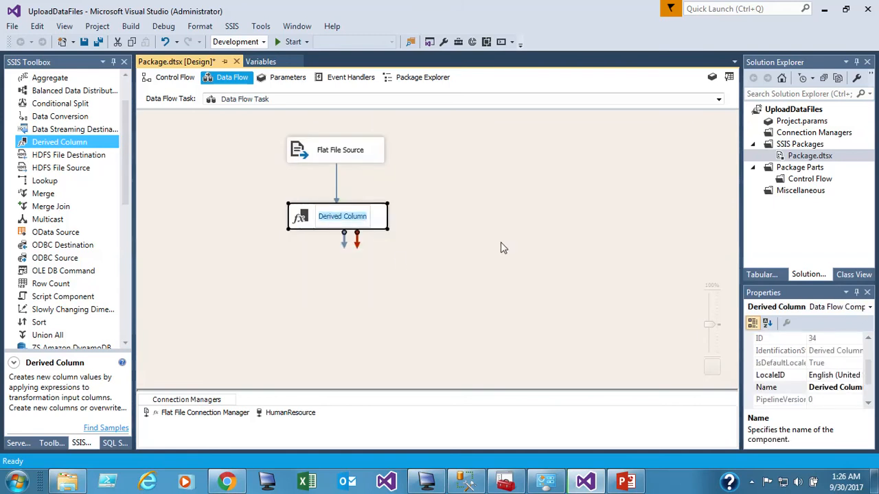
{"action": "type", "text": "data file name"}
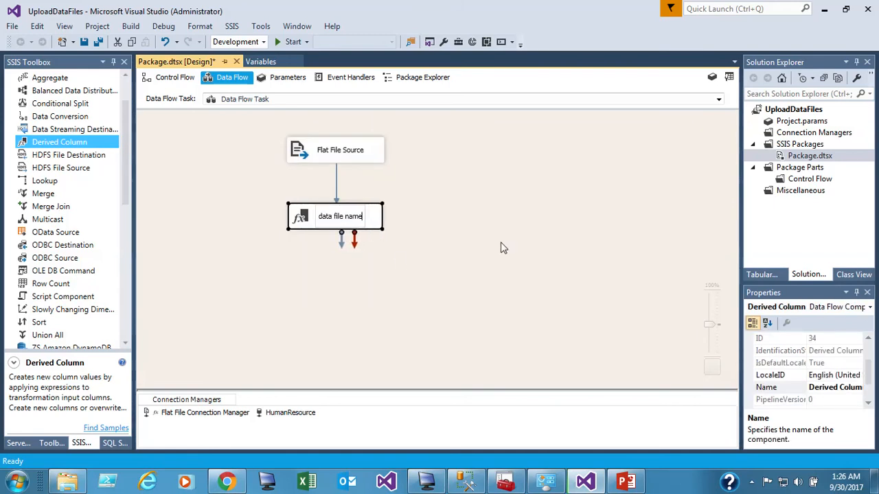
- Edit the data file name transformation and name its first derived column Data_Filename, copying the name from the Monthly_Data script in SQL Server Management Studio
{"action": "double_click", "coordinate": [302, 220]}
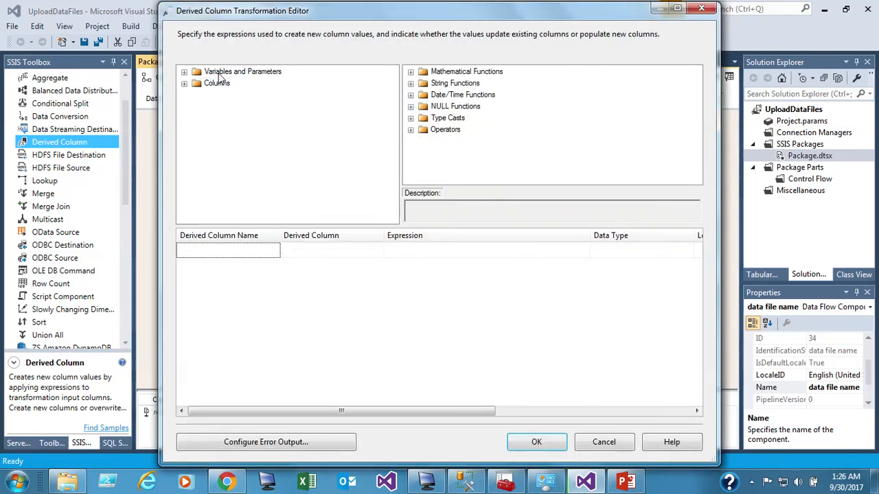
{"action": "left_click", "coordinate": [202, 252]}
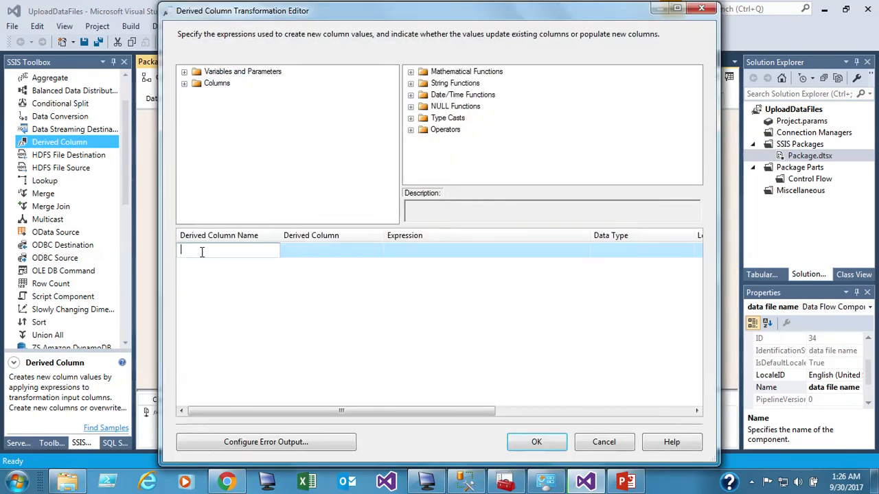
{"action": "left_click", "coordinate": [465, 483]}
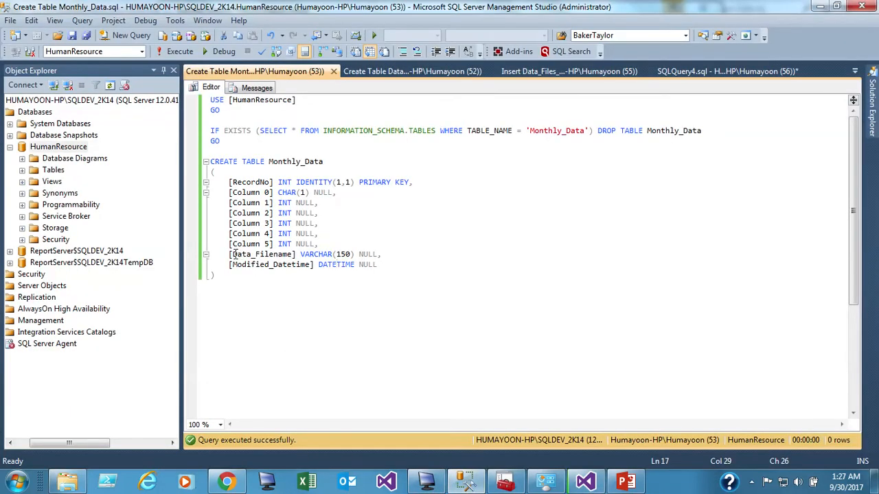
{"action": "left_click_drag", "start_coordinate": [232, 254], "coordinate": [266, 254]}
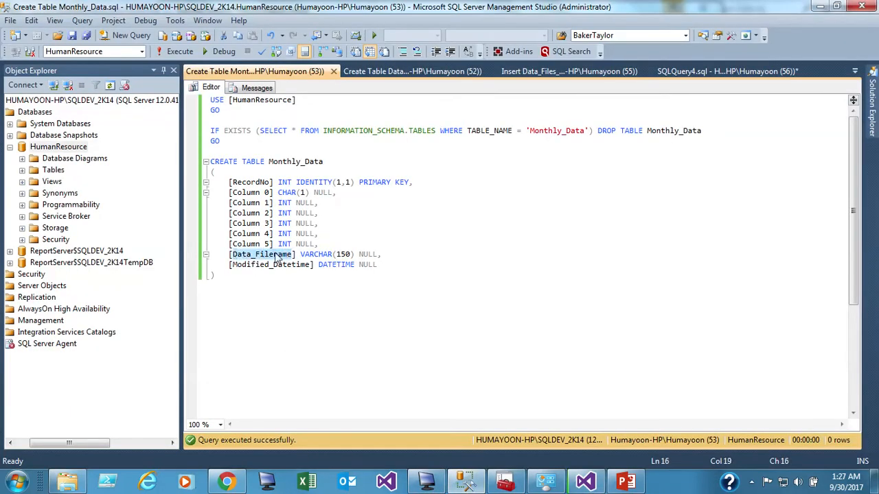
{"action": "right_click", "coordinate": [278, 256]}
{"action": "left_click", "coordinate": [295, 22]}
{"action": "left_click", "coordinate": [586, 480]}
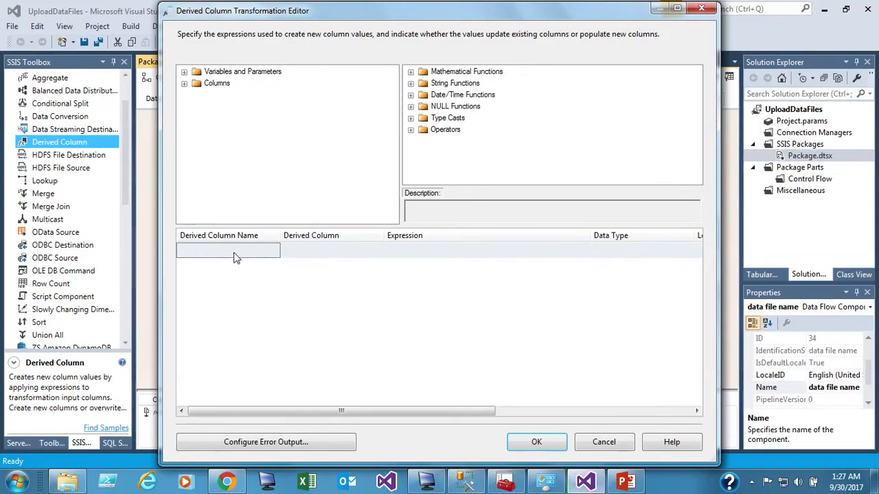
{"action": "left_click", "coordinate": [234, 253]}
{"action": "right_click", "coordinate": [234, 252]}
{"action": "left_click", "coordinate": [265, 308]}
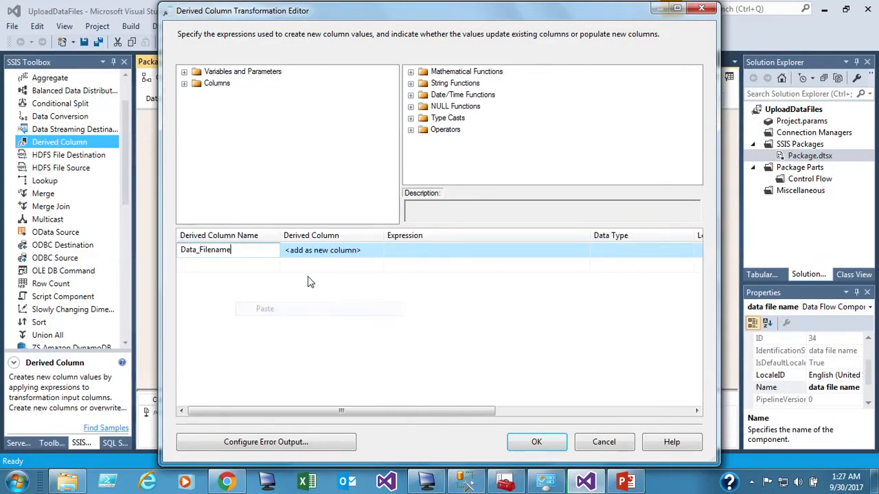
- Set the Data_Filename derived column's expression to the variable @[User::fileName]
{"action": "left_click", "coordinate": [417, 252]}
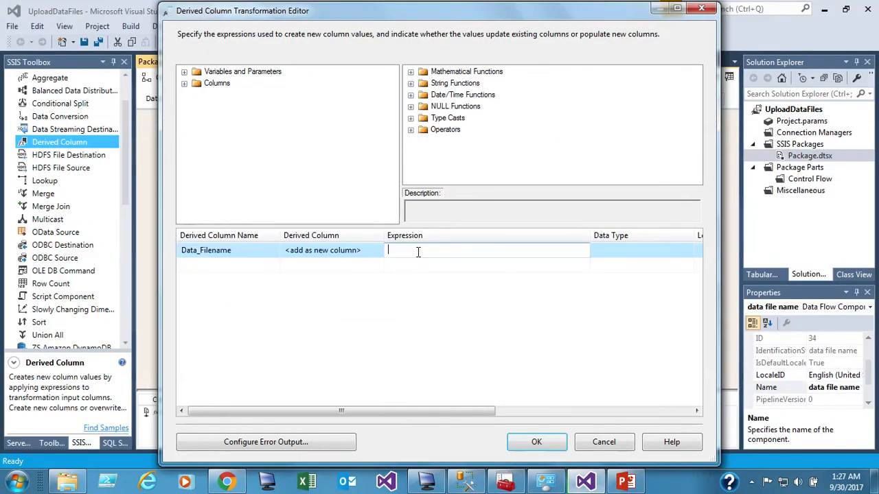
{"action": "double_click", "coordinate": [222, 72]}
{"action": "left_click", "coordinate": [231, 95]}
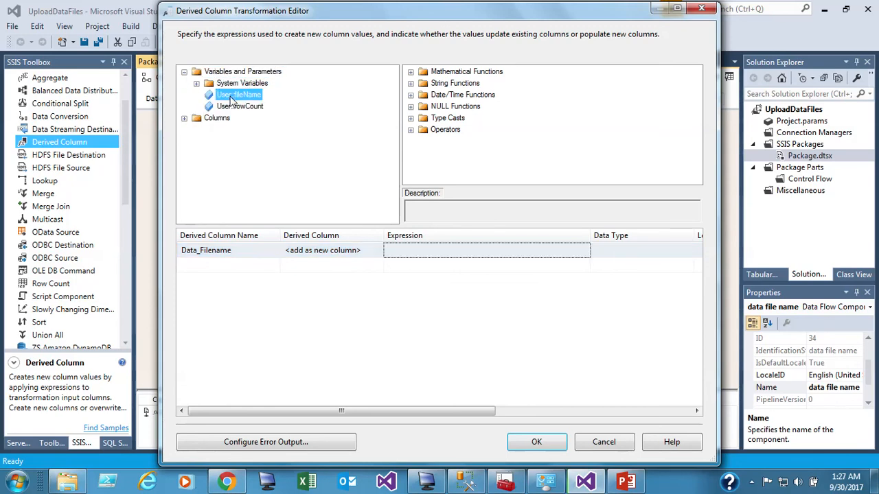
{"action": "left_click_drag", "start_coordinate": [232, 100], "coordinate": [416, 251]}
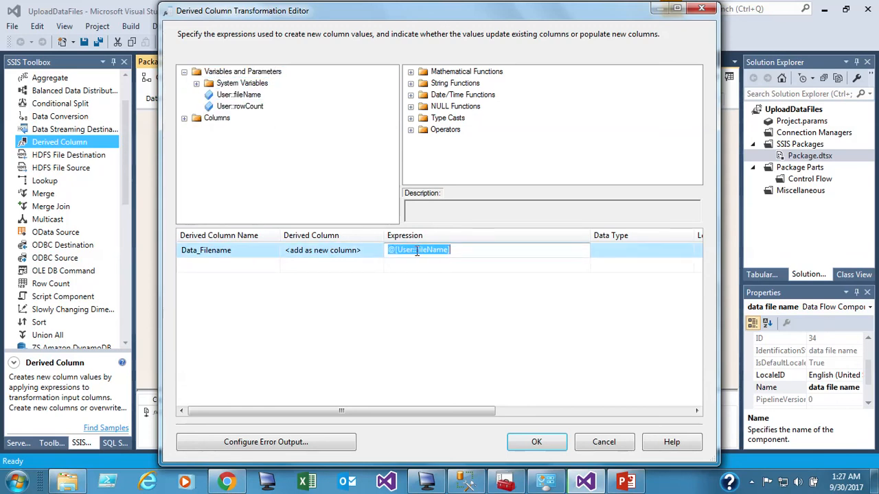
{"action": "left_click", "coordinate": [605, 258]}
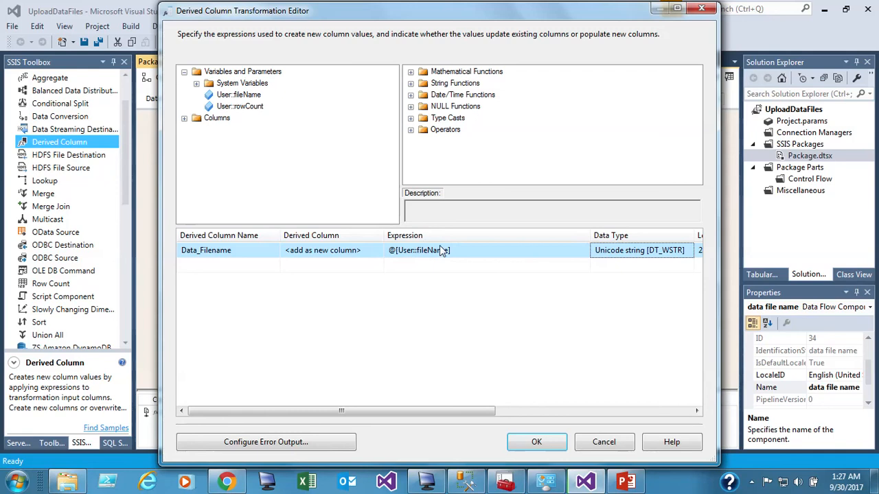
- Compare the Data_Filename derived column's data type and length with the column definition in the Monthly_Data script, and apply the transformation
{"action": "left_click_drag", "start_coordinate": [481, 411], "coordinate": [563, 414]}
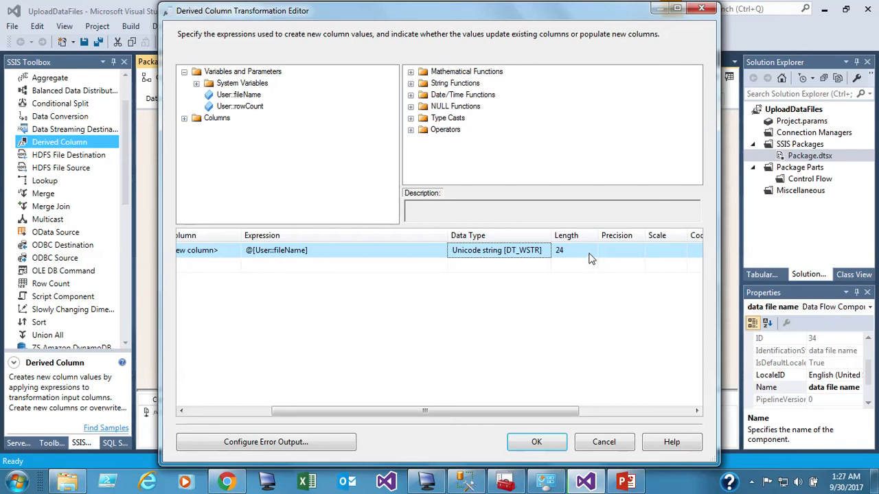
{"action": "left_click", "coordinate": [555, 257]}
{"action": "left_click", "coordinate": [515, 255]}
{"action": "left_click", "coordinate": [467, 486]}
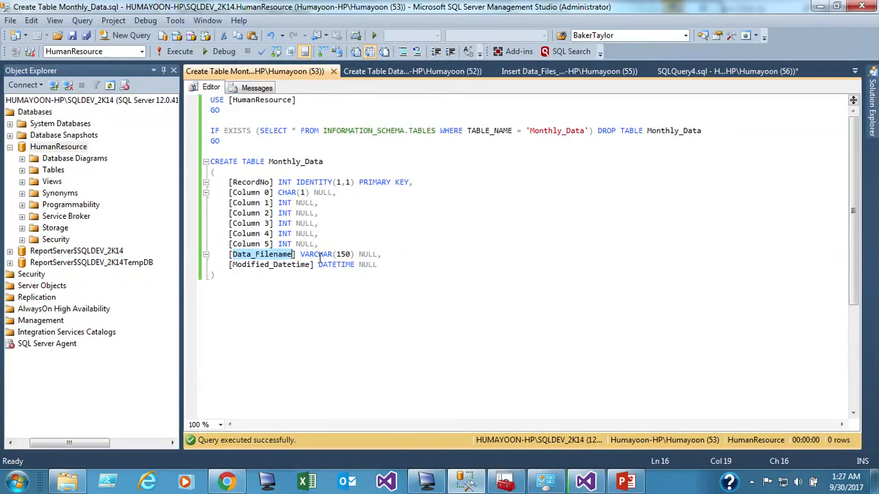
{"action": "left_click", "coordinate": [585, 481]}
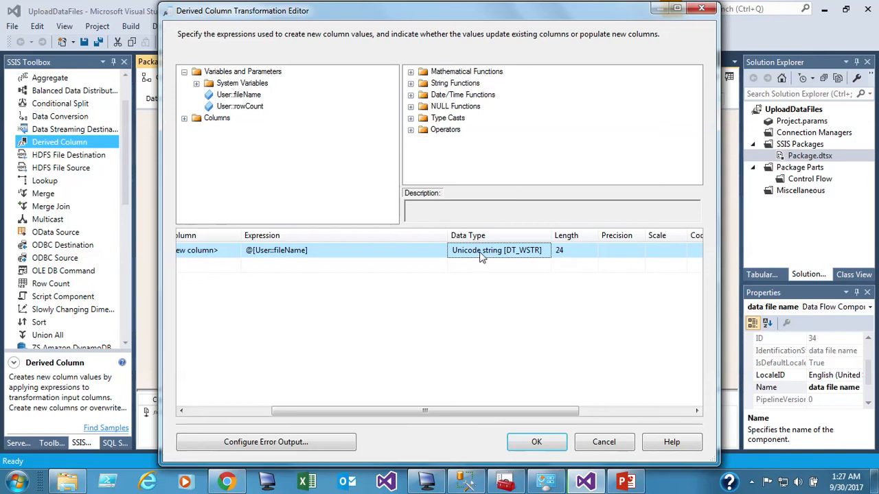
{"action": "left_click", "coordinate": [587, 255]}
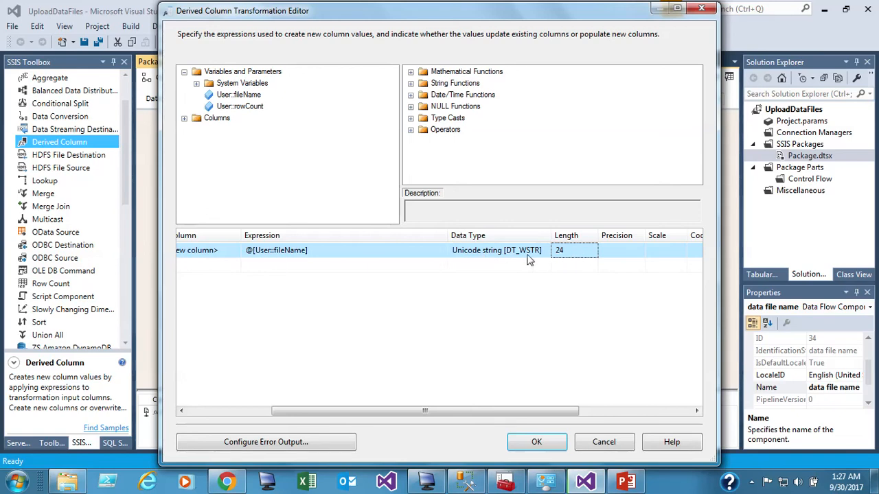
{"action": "left_click", "coordinate": [537, 442]}
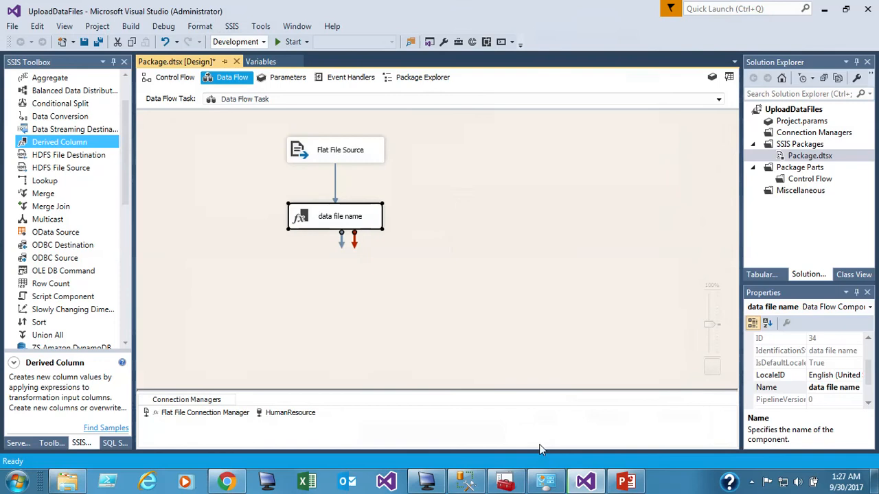
- In the advanced editor of the data file name transformation, set the Data_Filename output column's data type to string [DT_STR]
{"action": "right_click", "coordinate": [352, 220]}
{"action": "left_click", "coordinate": [359, 241]}
{"action": "left_click", "coordinate": [374, 81]}
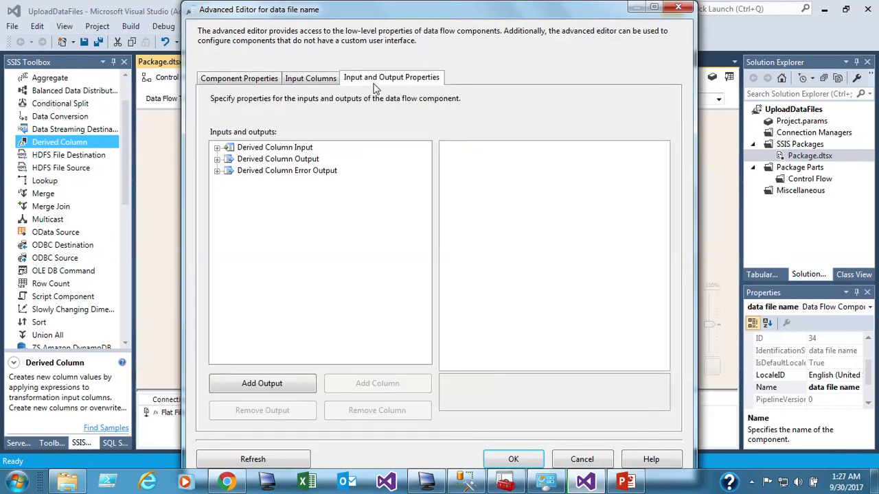
{"action": "double_click", "coordinate": [252, 158]}
{"action": "double_click", "coordinate": [259, 170]}
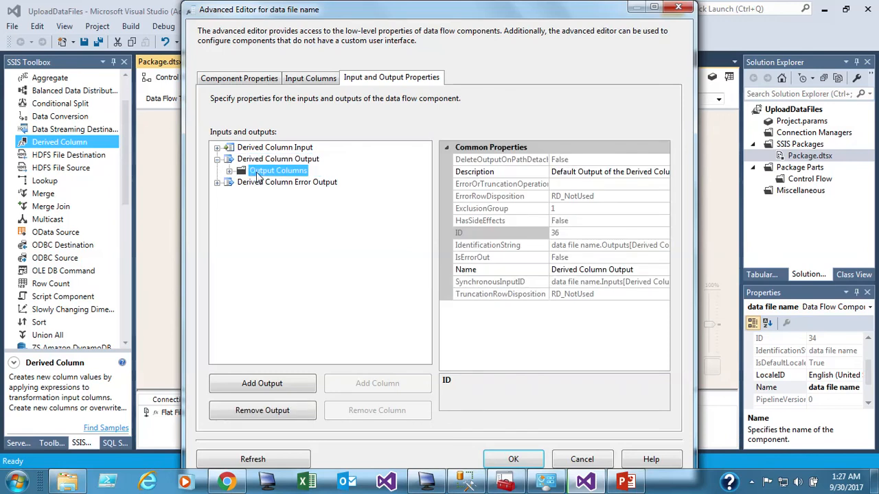
{"action": "left_click", "coordinate": [285, 182]}
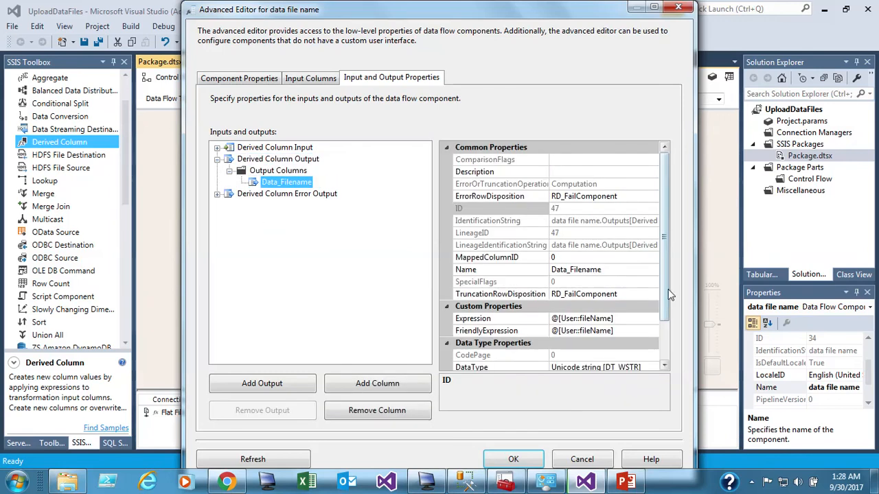
{"action": "scroll", "coordinate": [664, 289], "scroll_direction": "down", "scroll_amount": 2}
{"action": "left_click", "coordinate": [656, 319]}
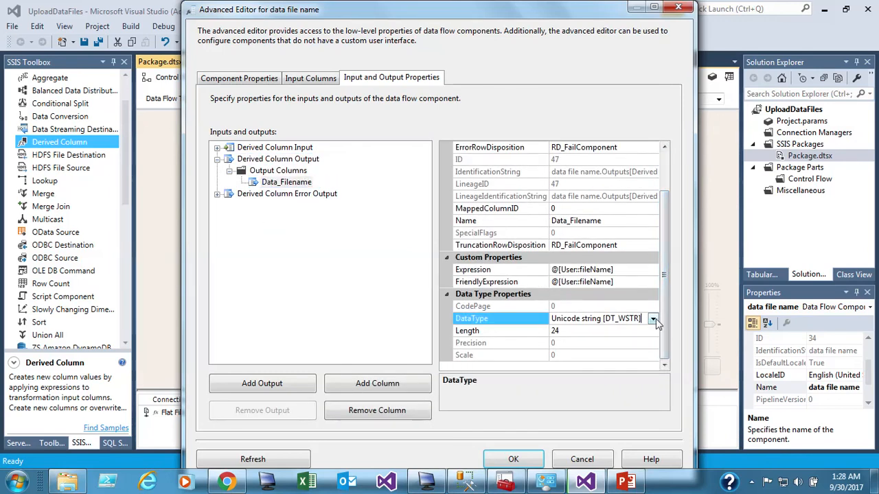
{"action": "left_click", "coordinate": [656, 318]}
{"action": "left_click", "coordinate": [458, 401]}
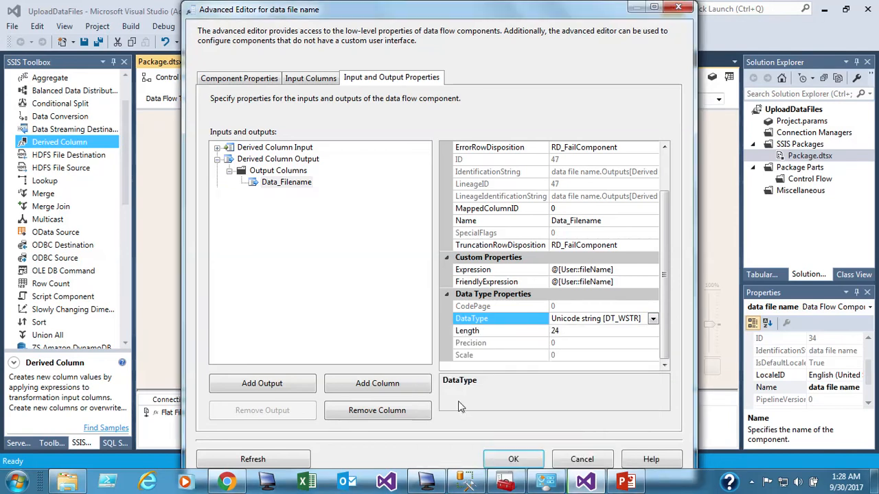
- Replace the Data_Filename output column's length and apply the advanced editor changes
{"action": "left_click", "coordinate": [568, 332]}
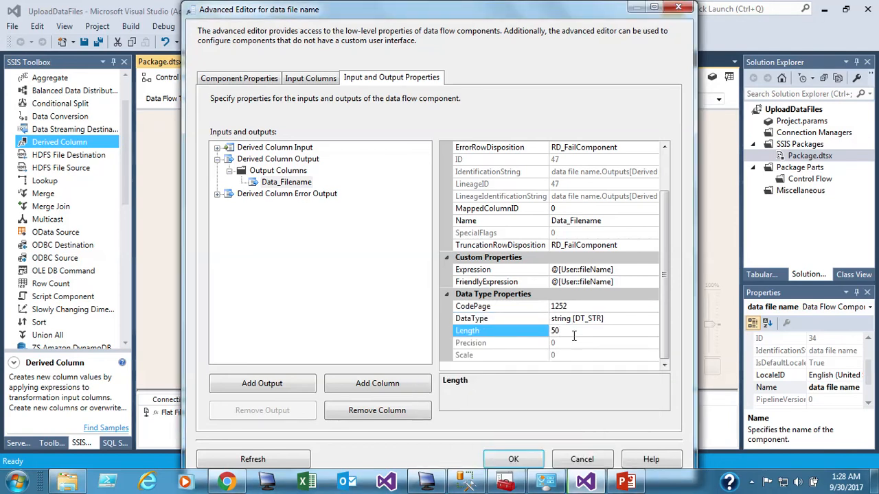
{"action": "left_click_drag", "start_coordinate": [574, 332], "coordinate": [522, 331]}
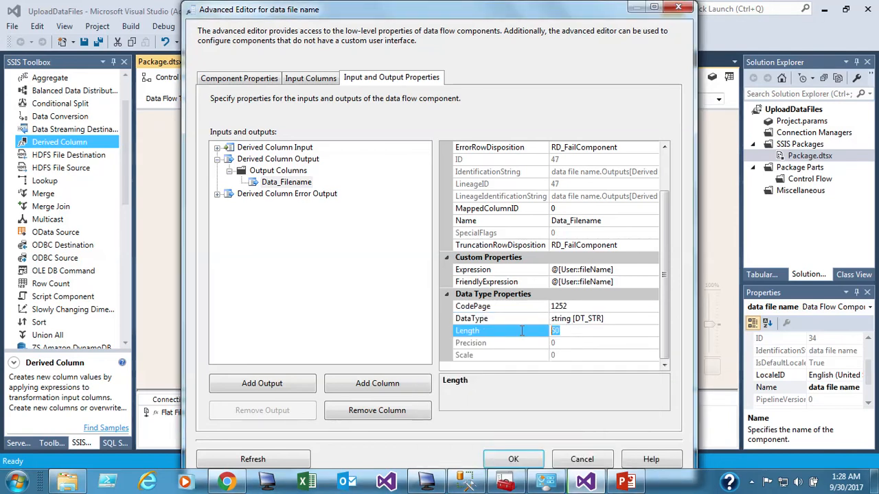
{"action": "left_click", "coordinate": [513, 460]}
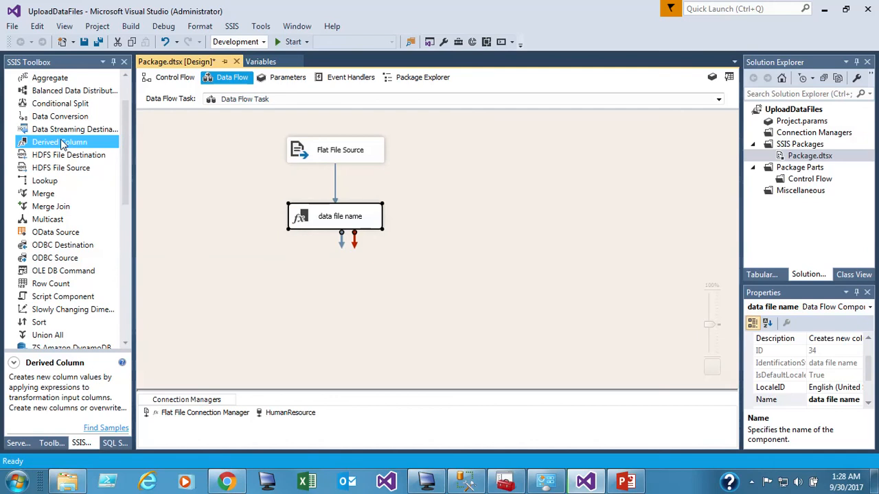
- Add another Derived Column transformation below data file name and connect data file name's data output to it
{"action": "left_click_drag", "start_coordinate": [62, 142], "coordinate": [292, 262]}
{"action": "left_click", "coordinate": [342, 246]}
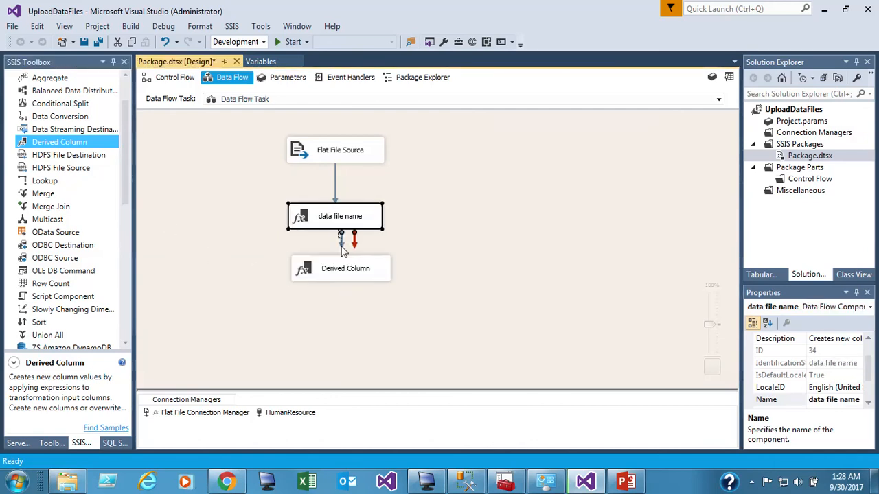
{"action": "left_click_drag", "start_coordinate": [344, 251], "coordinate": [338, 274]}
- Rename the new Derived Column transformation as upload datetime
{"action": "left_click", "coordinate": [336, 273]}
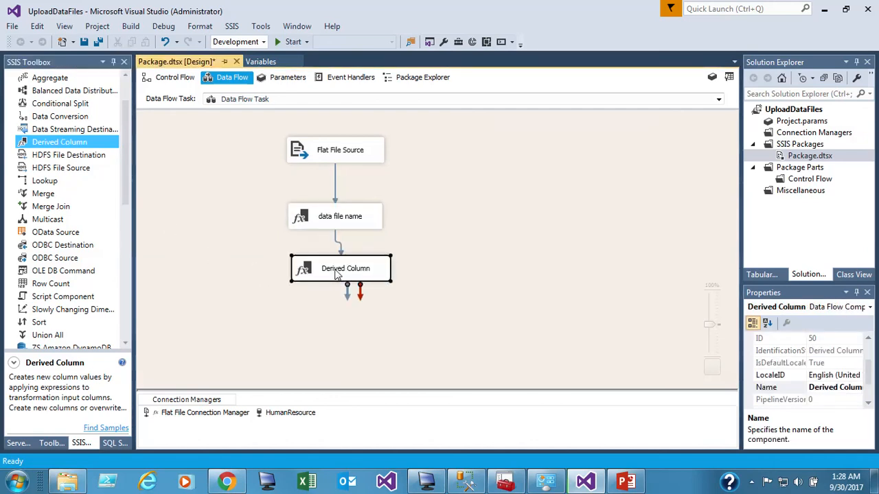
{"action": "left_click", "coordinate": [336, 273]}
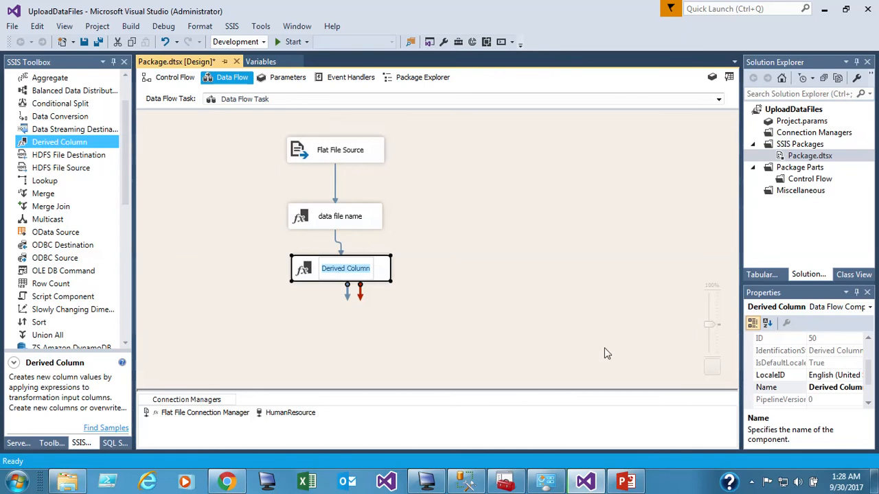
{"action": "type", "text": "upload data"}
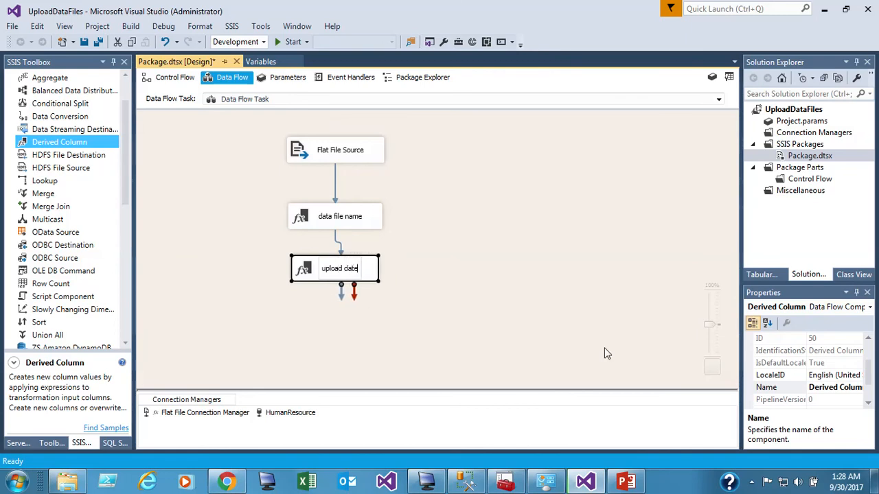
{"action": "key", "text": "BackSpace"}
{"action": "type", "text": "etime"}
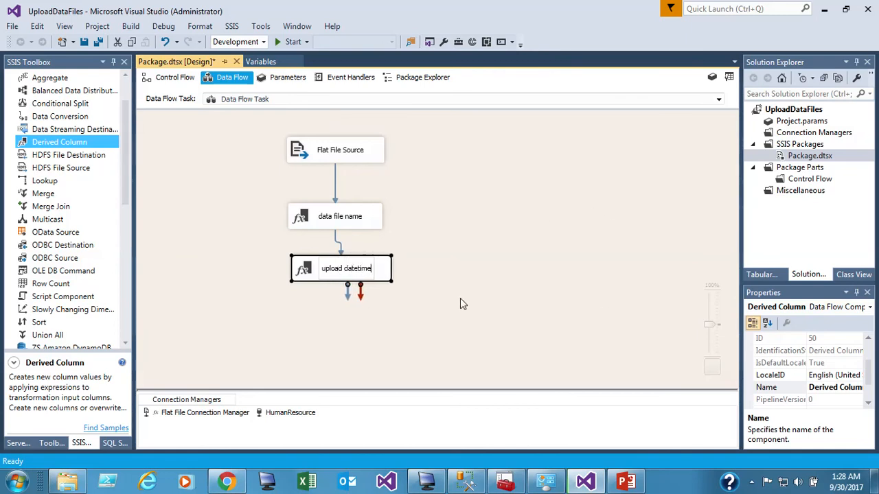
{"action": "left_click", "coordinate": [460, 302]}
- Edit the upload datetime transformation and name its first derived column Modified_Datetime, copying the name from the Monthly_Data script in SQL Server Management Studio
{"action": "double_click", "coordinate": [361, 278]}
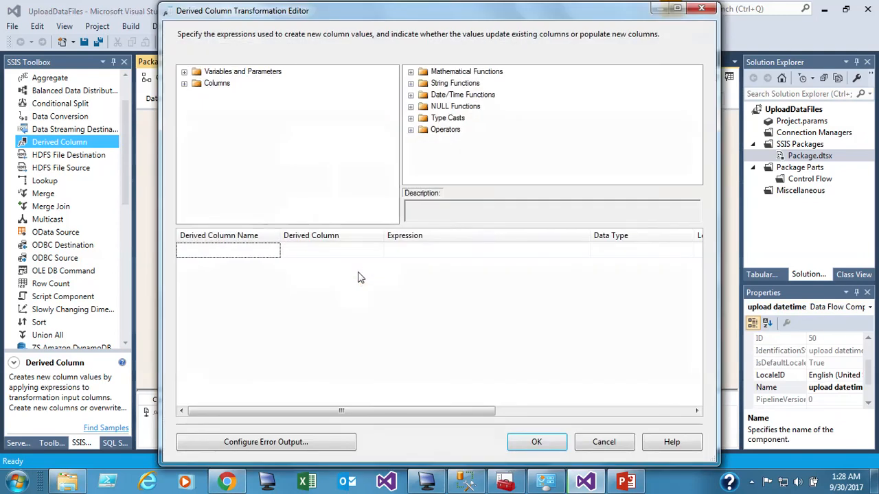
{"action": "left_click", "coordinate": [222, 250]}
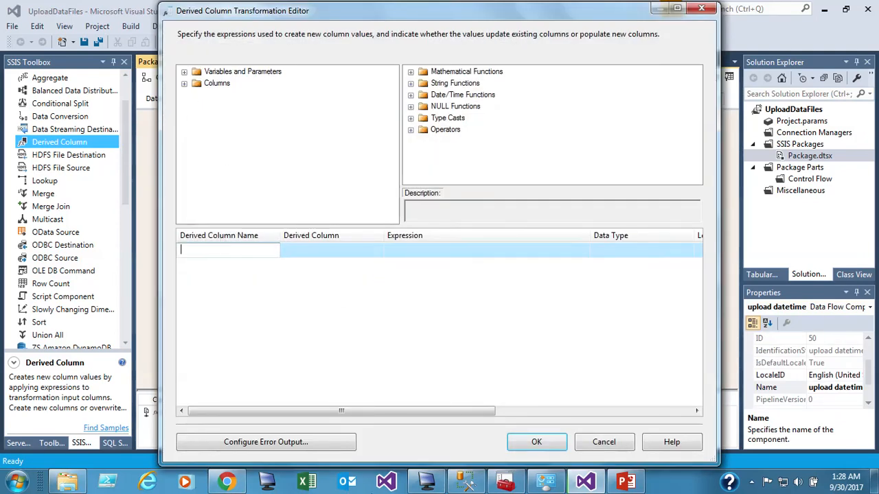
{"action": "left_click", "coordinate": [462, 481]}
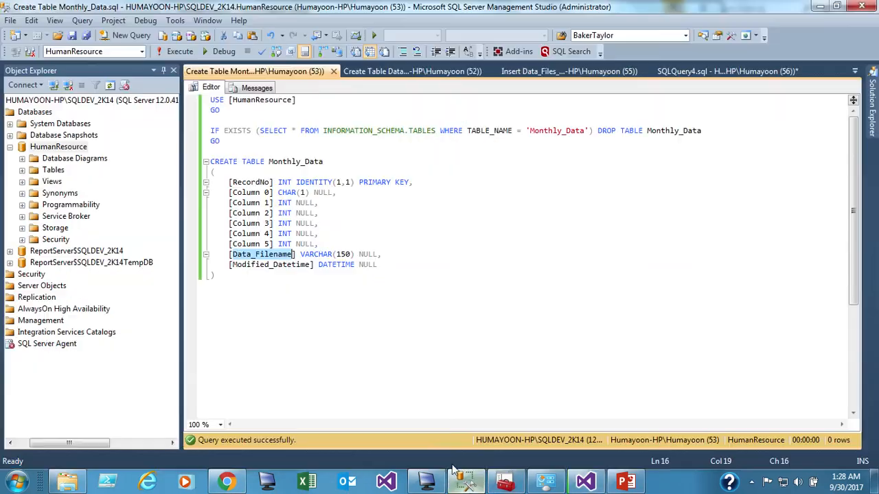
{"action": "left_click", "coordinate": [233, 266]}
{"action": "left_click_drag", "start_coordinate": [231, 265], "coordinate": [307, 266]}
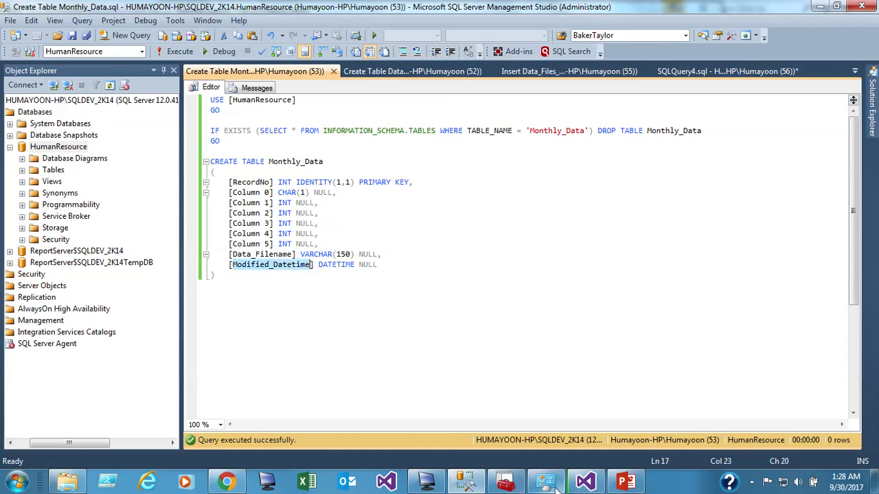
{"action": "left_click", "coordinate": [592, 482]}
{"action": "left_click", "coordinate": [248, 248]}
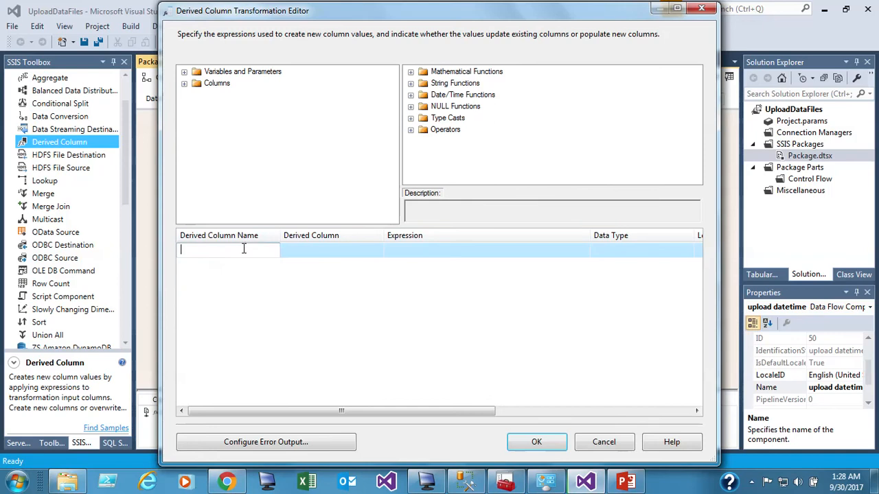
{"action": "right_click", "coordinate": [243, 248]}
{"action": "left_click", "coordinate": [269, 305]}
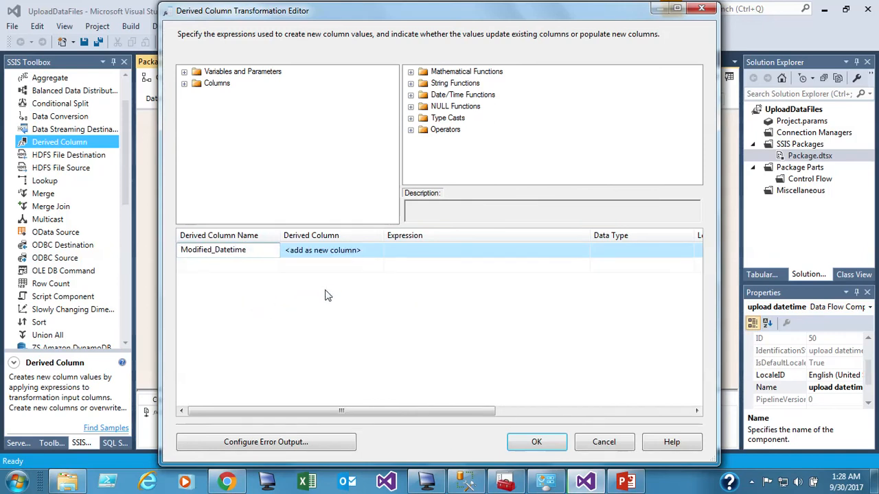
- Set the Modified_Datetime expression to the date function GETDATE(), apply the transformation, and align upload datetime beneath data file name
{"action": "left_click", "coordinate": [406, 251]}
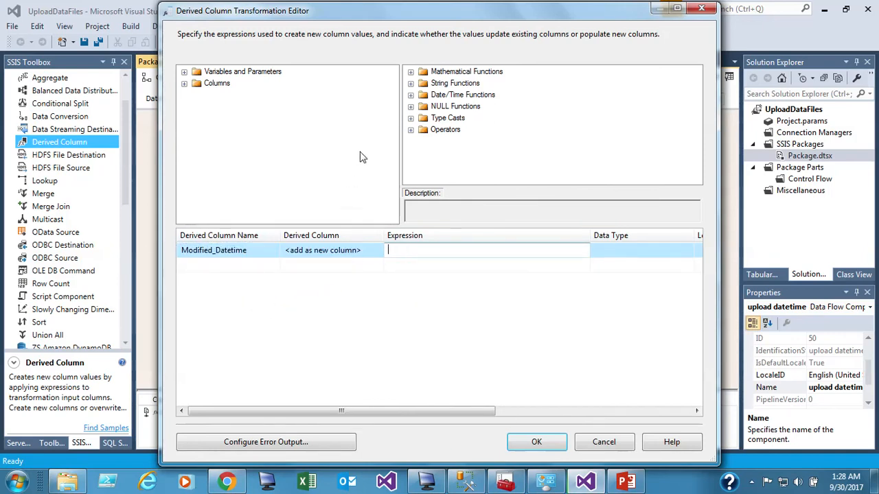
{"action": "double_click", "coordinate": [432, 96]}
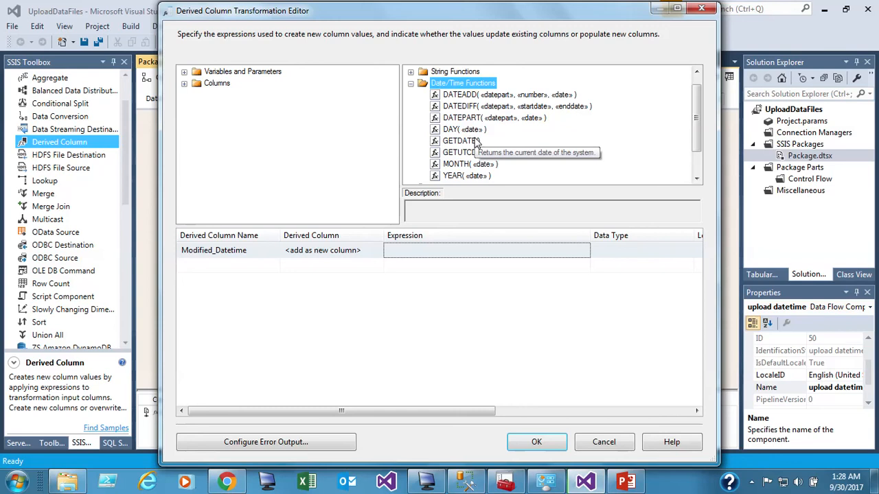
{"action": "left_click", "coordinate": [476, 142]}
{"action": "left_click_drag", "start_coordinate": [476, 142], "coordinate": [458, 252]}
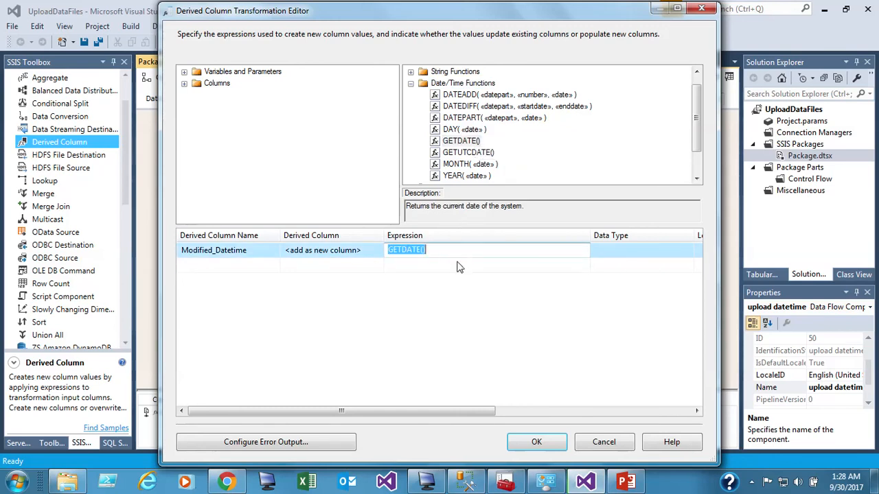
{"action": "left_click", "coordinate": [623, 255]}
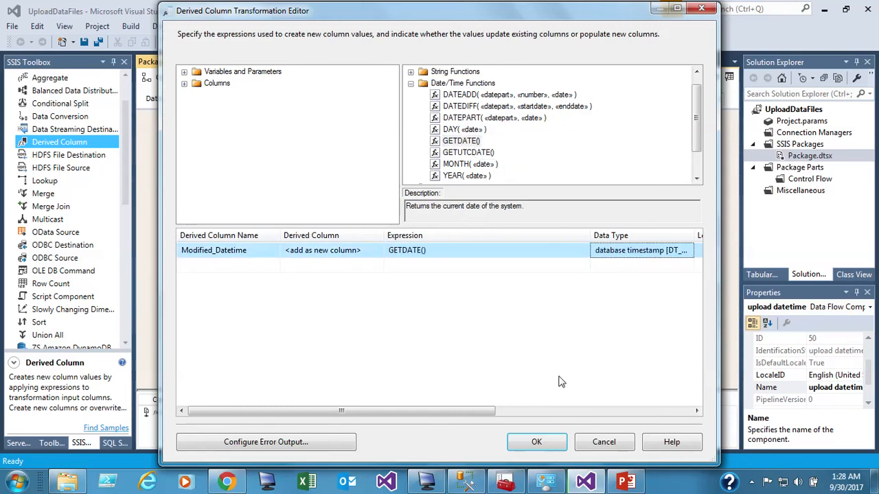
{"action": "left_click", "coordinate": [537, 443]}
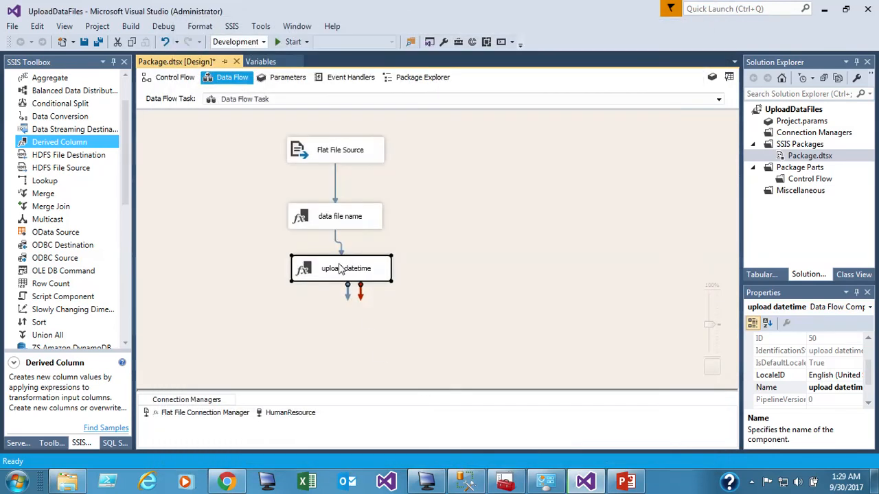
{"action": "left_click_drag", "start_coordinate": [345, 274], "coordinate": [337, 274]}
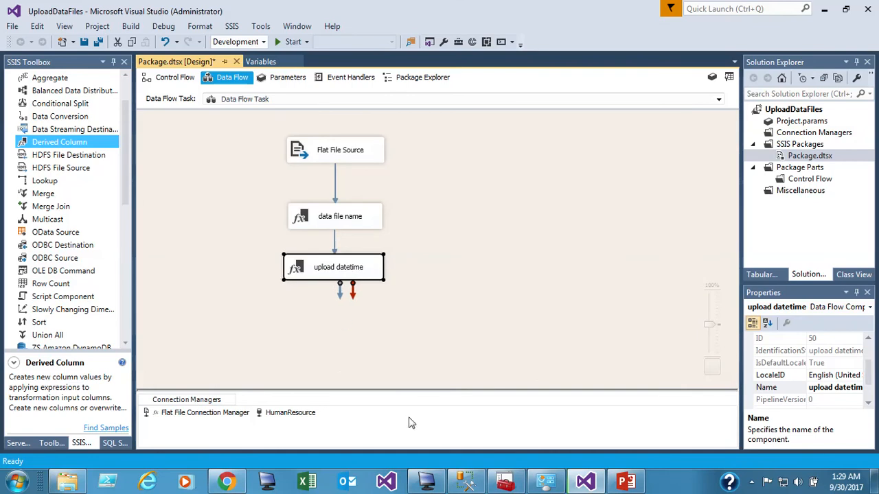
- Add a Row Count transformation beside upload datetime and connect upload datetime's data output to it
{"action": "left_click", "coordinate": [465, 483]}
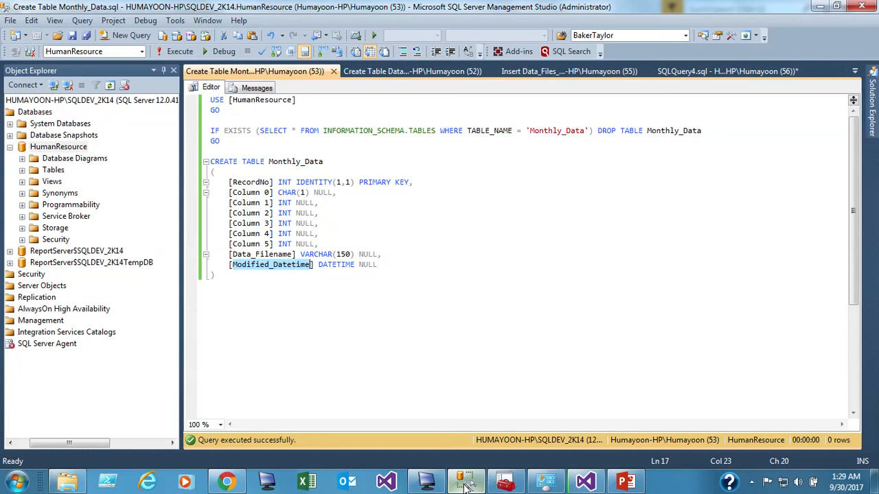
{"action": "left_click", "coordinate": [465, 483]}
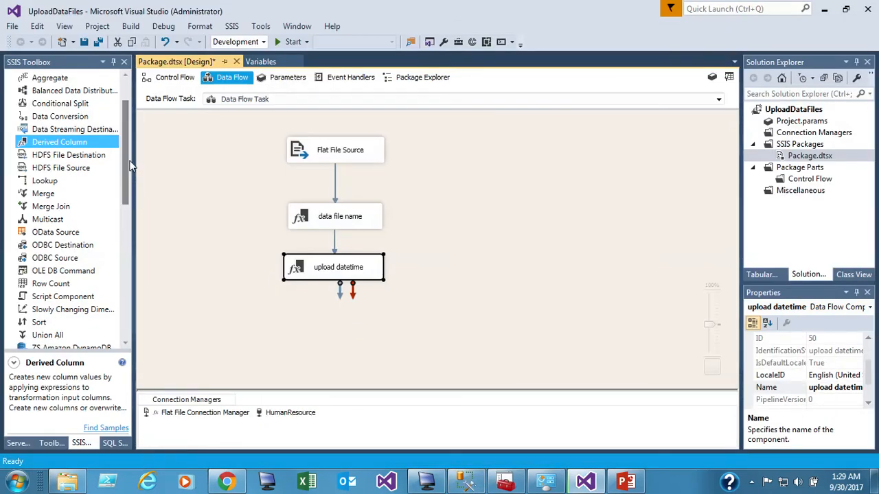
{"action": "left_click_drag", "start_coordinate": [128, 165], "coordinate": [127, 205]}
{"action": "left_click", "coordinate": [57, 165]}
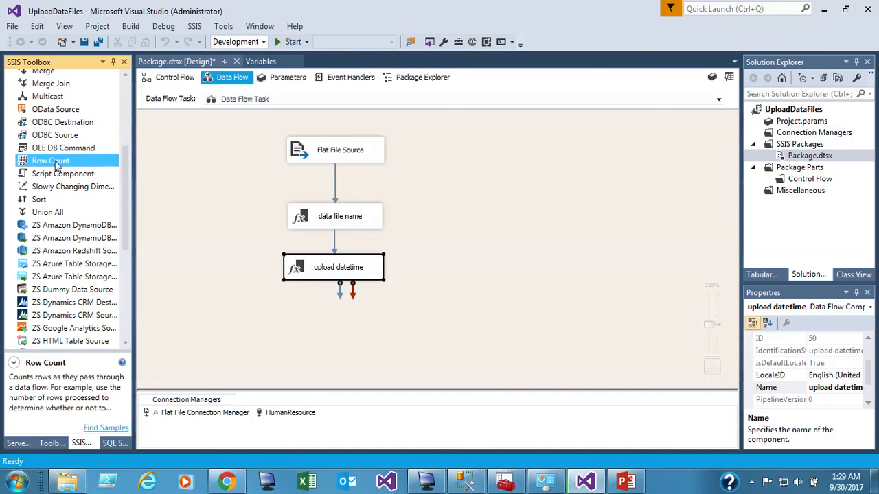
{"action": "left_click_drag", "start_coordinate": [56, 163], "coordinate": [471, 263]}
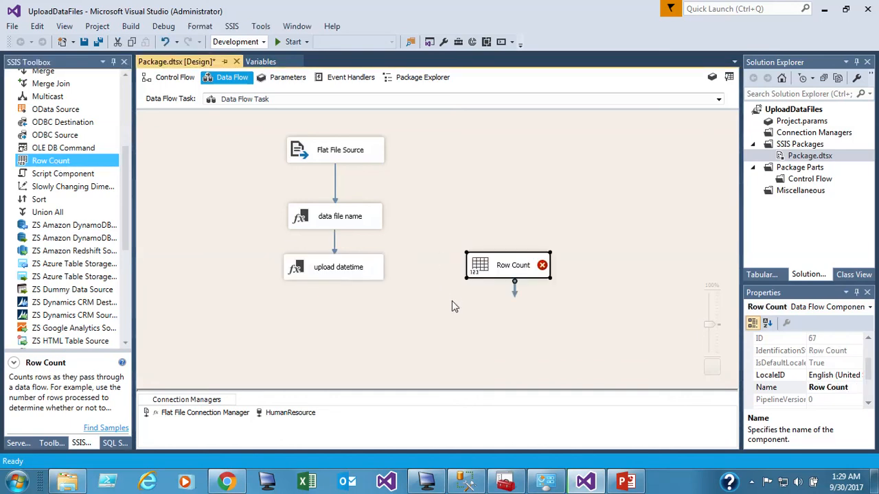
{"action": "left_click", "coordinate": [334, 274]}
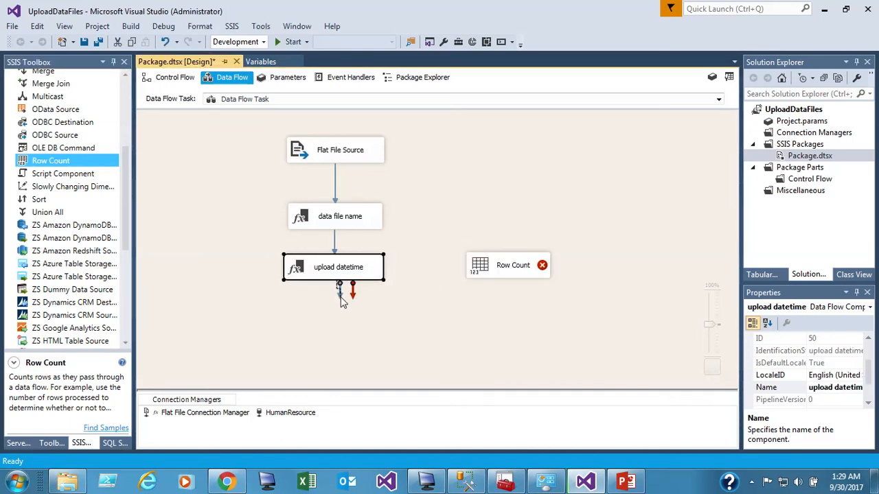
{"action": "left_click_drag", "start_coordinate": [340, 292], "coordinate": [476, 265]}
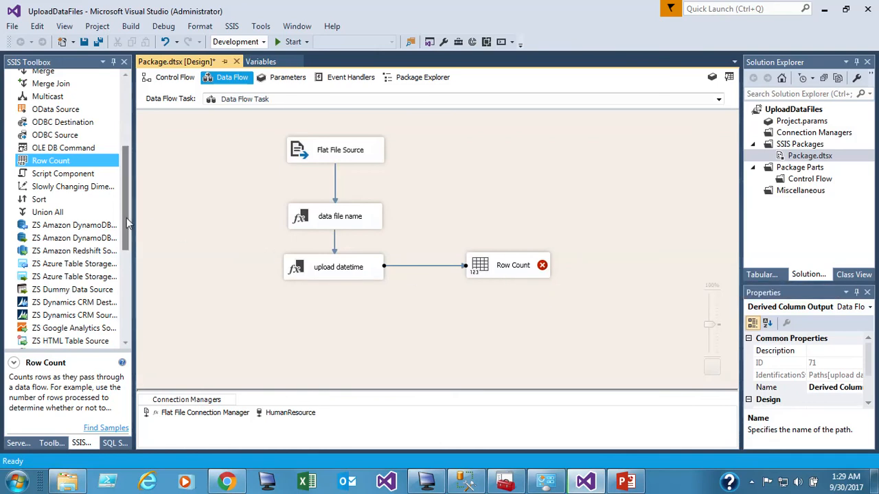
- Edit the Row Count transformation to store its count in the variable User::rowCount
{"action": "left_click", "coordinate": [509, 272]}
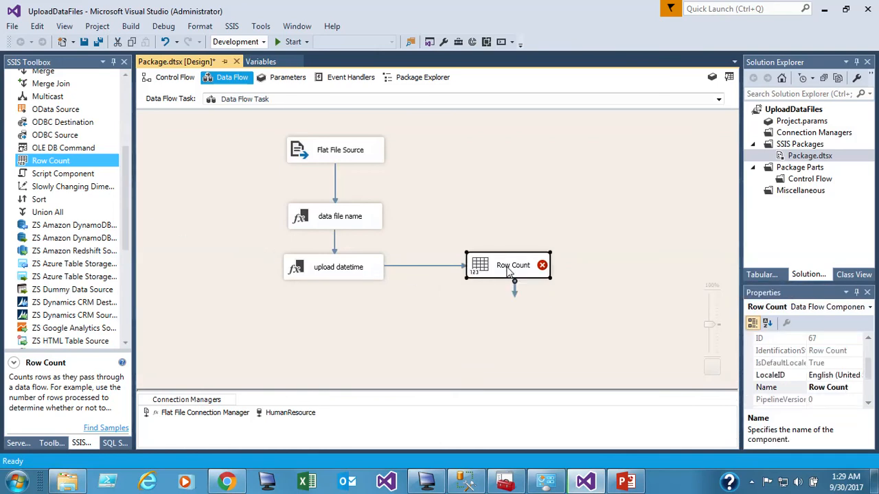
{"action": "right_click", "coordinate": [509, 272]}
{"action": "left_click", "coordinate": [527, 276]}
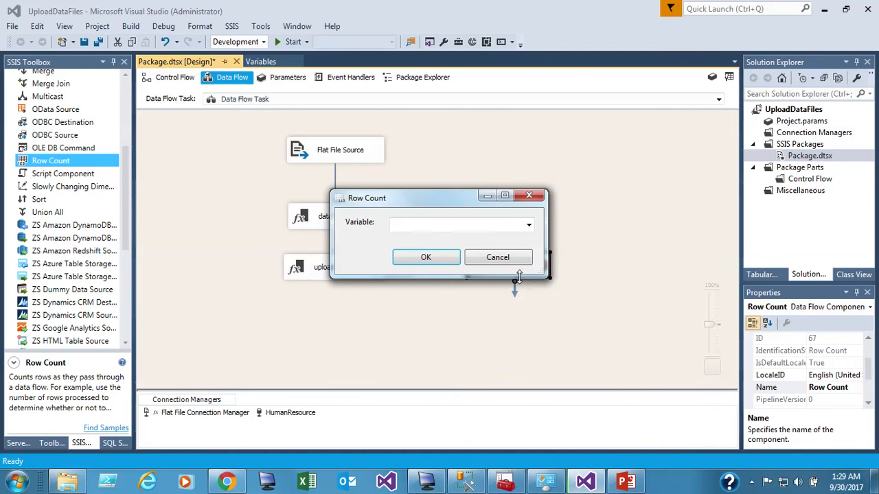
{"action": "left_click", "coordinate": [529, 224]}
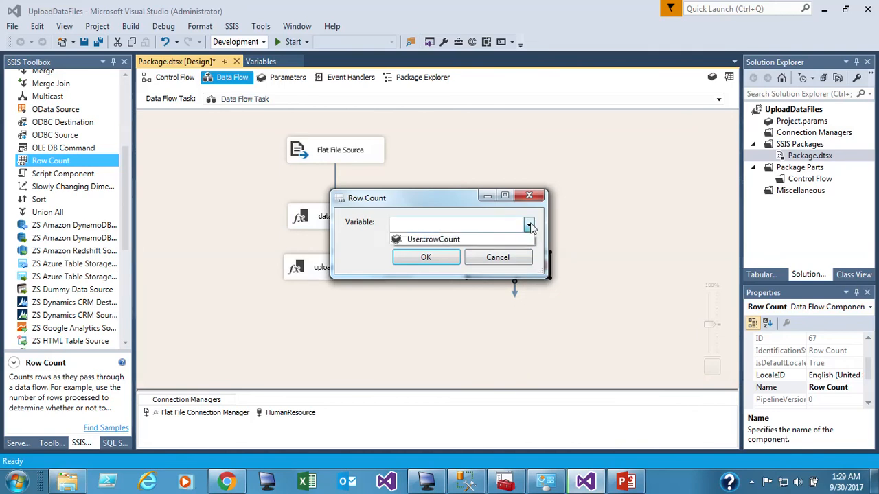
{"action": "left_click", "coordinate": [493, 239]}
{"action": "left_click", "coordinate": [427, 254]}
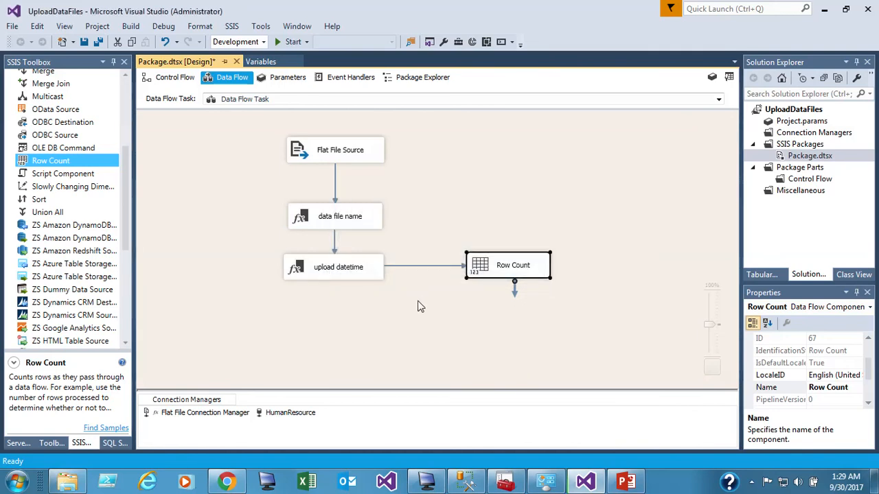
- Add a SQL Server destination below upload datetime that uses the HumanResource connection manager
{"action": "left_click_drag", "start_coordinate": [126, 195], "coordinate": [129, 119]}
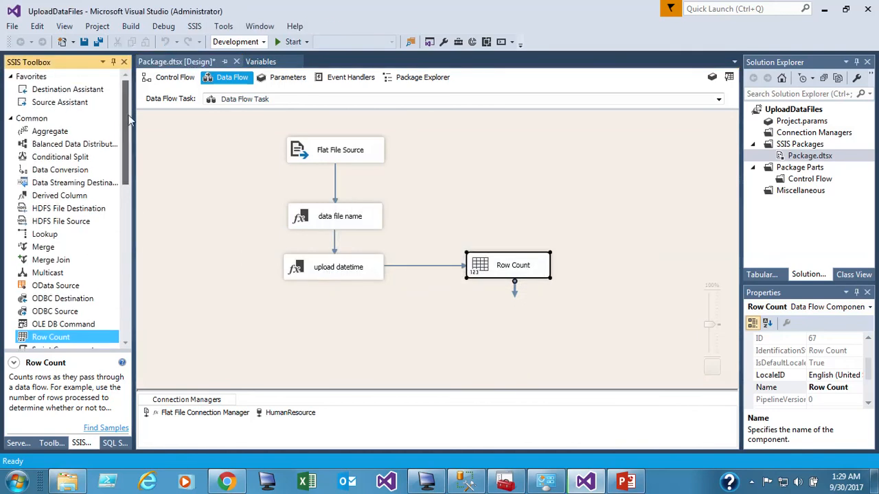
{"action": "left_click", "coordinate": [62, 89]}
{"action": "left_click_drag", "start_coordinate": [63, 89], "coordinate": [289, 307]}
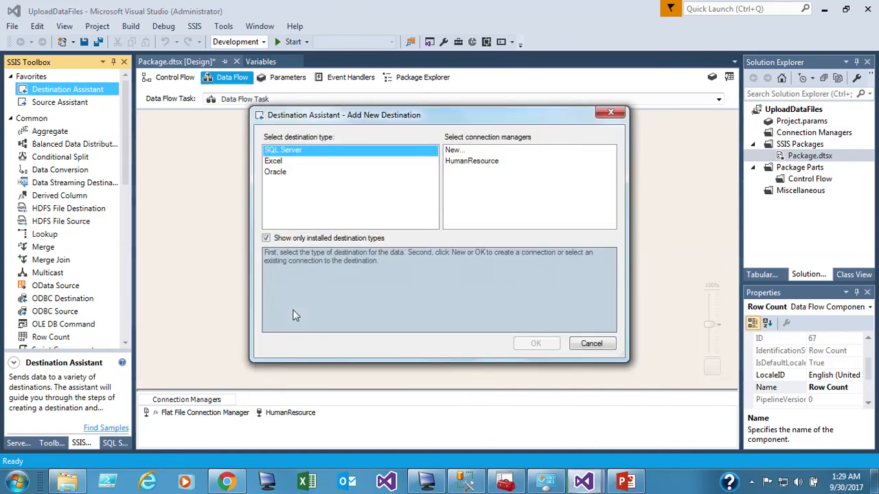
{"action": "left_click", "coordinate": [469, 161]}
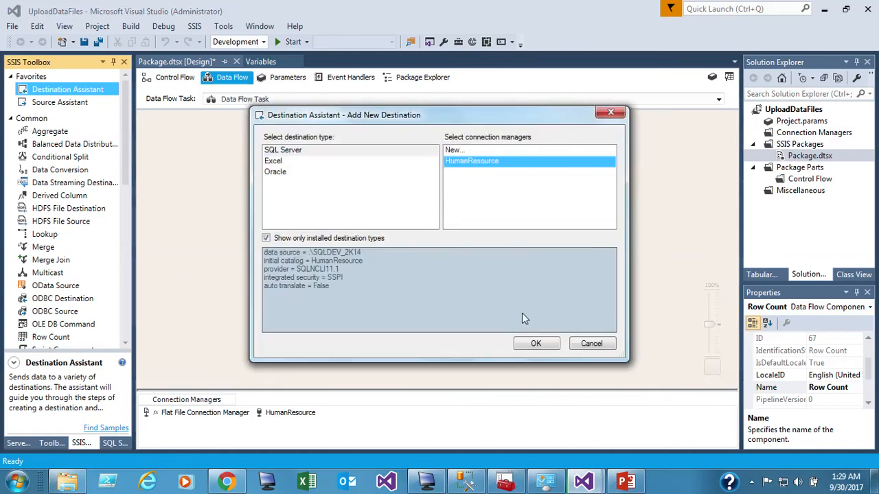
{"action": "left_click", "coordinate": [534, 347]}
{"action": "left_click", "coordinate": [533, 347]}
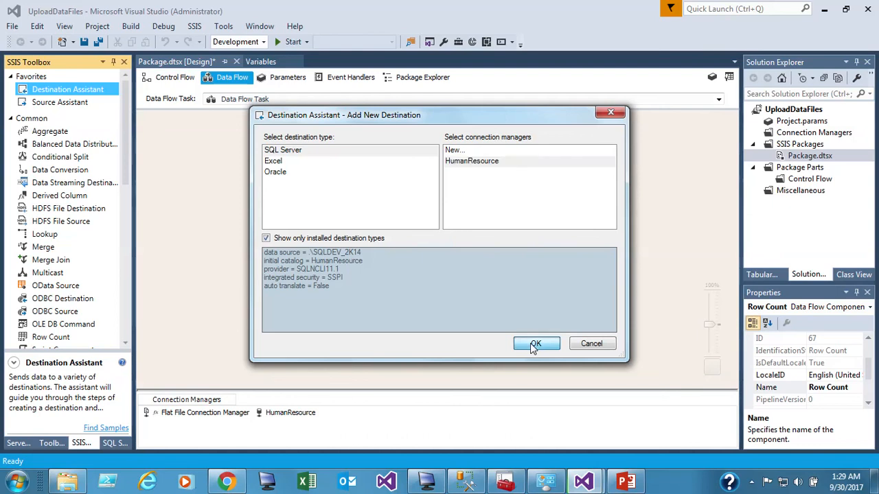
- Align the OLE DB destination beneath upload datetime, rename it Monthly Data table, and connect Row Count's output to it
{"action": "left_click_drag", "start_coordinate": [352, 320], "coordinate": [337, 326]}
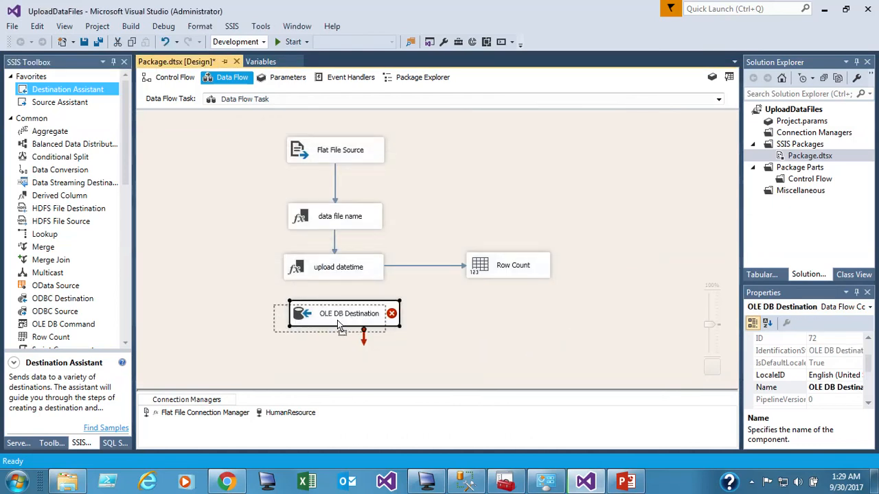
{"action": "left_click", "coordinate": [337, 325]}
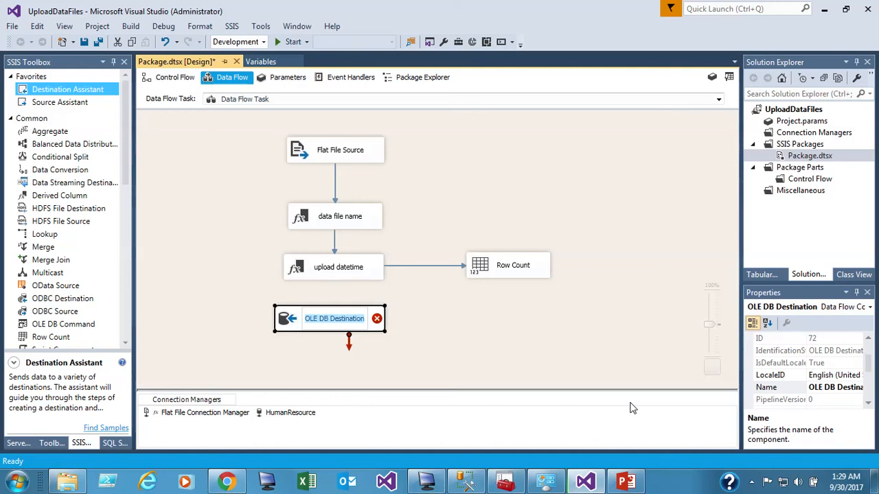
{"action": "type", "text": "M"}
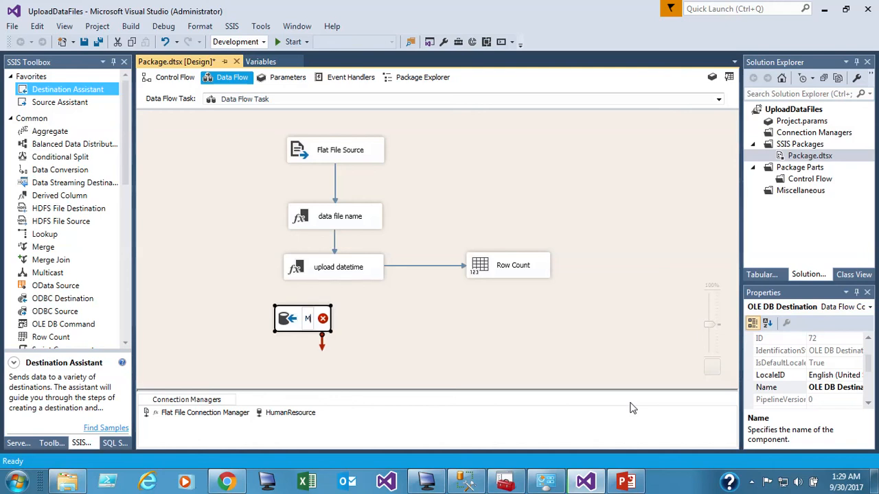
{"action": "type", "text": "onthly Data table"}
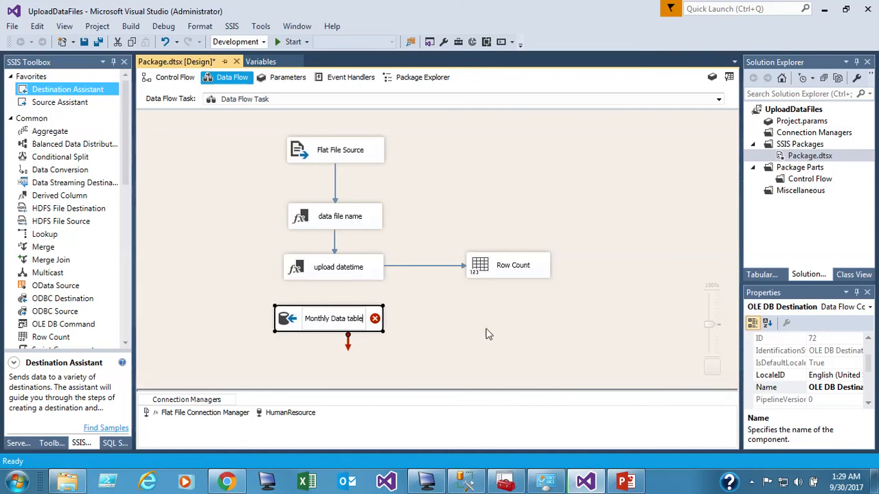
{"action": "left_click", "coordinate": [469, 314]}
{"action": "left_click", "coordinate": [475, 262]}
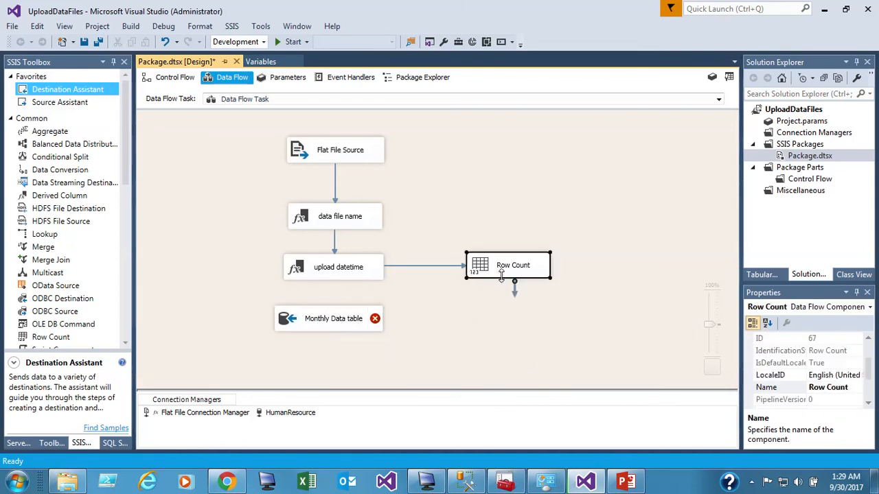
{"action": "left_click_drag", "start_coordinate": [513, 290], "coordinate": [333, 320]}
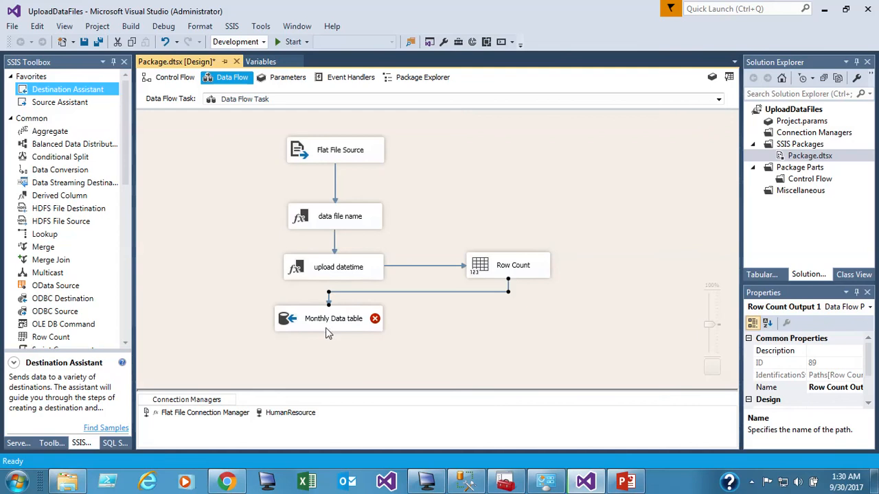
- Edit the Monthly Data table destination and choose [dbo].[Monthly_Data] as its target table
{"action": "double_click", "coordinate": [329, 323]}
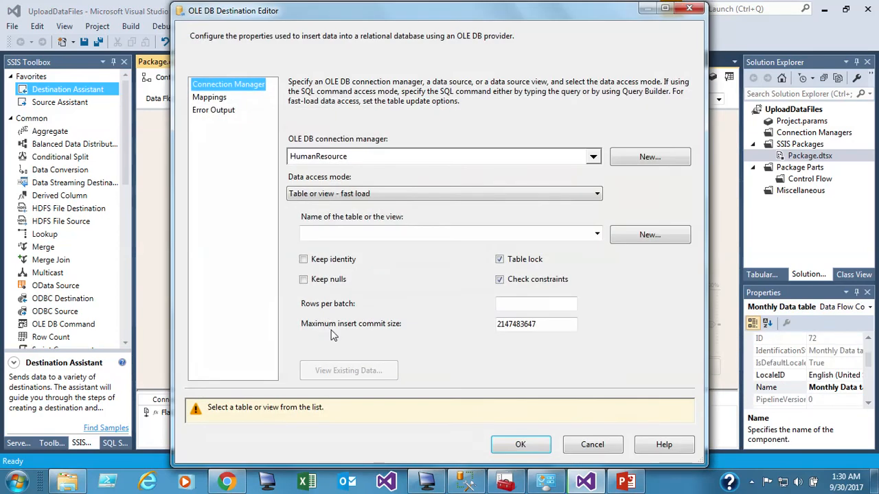
{"action": "left_click", "coordinate": [597, 233]}
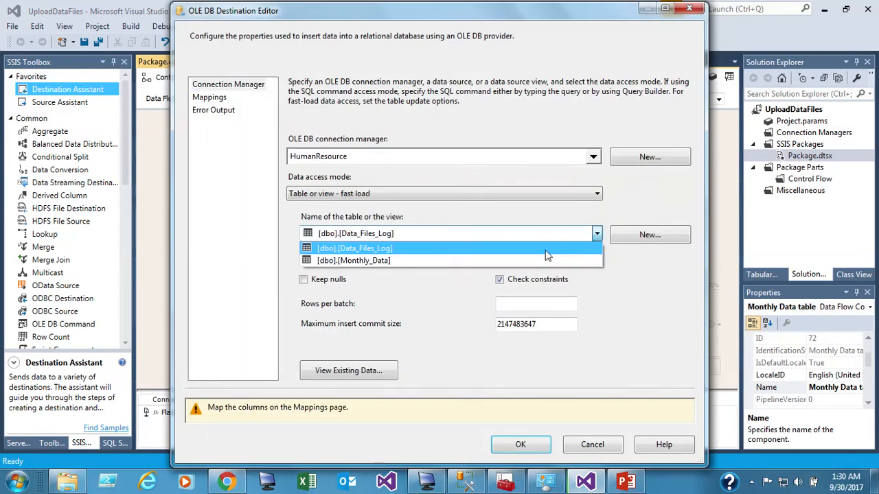
{"action": "left_click", "coordinate": [379, 261]}
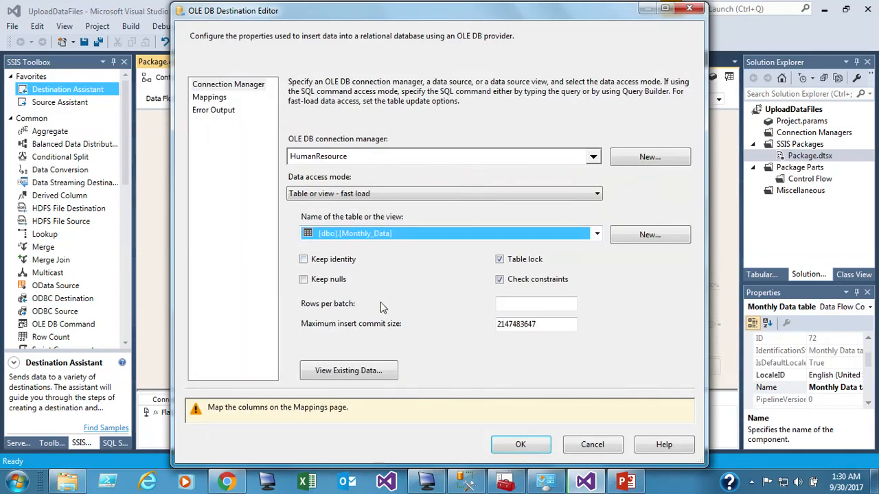
- Map input columns Column 0, Column 1 and Column 2 to destination columns Column0, Column1 and Column2
{"action": "left_click", "coordinate": [214, 98]}
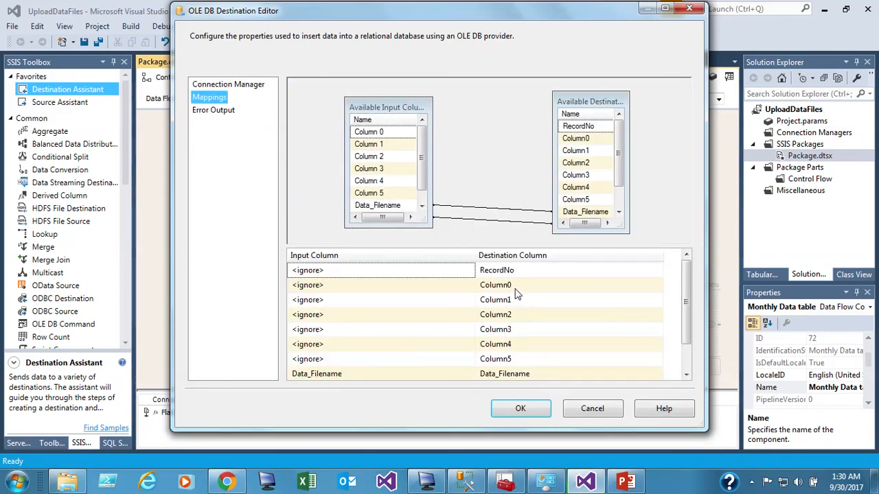
{"action": "left_click", "coordinate": [355, 290]}
{"action": "left_click", "coordinate": [467, 286]}
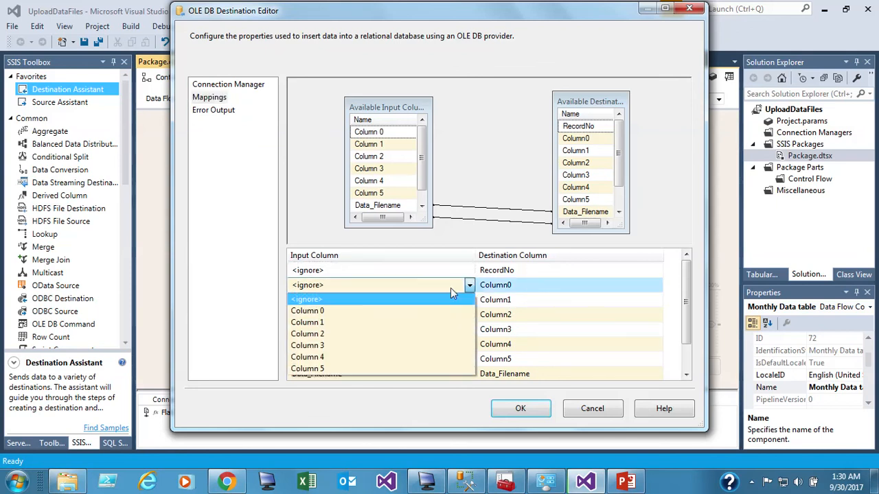
{"action": "left_click", "coordinate": [413, 312]}
{"action": "left_click", "coordinate": [427, 300]}
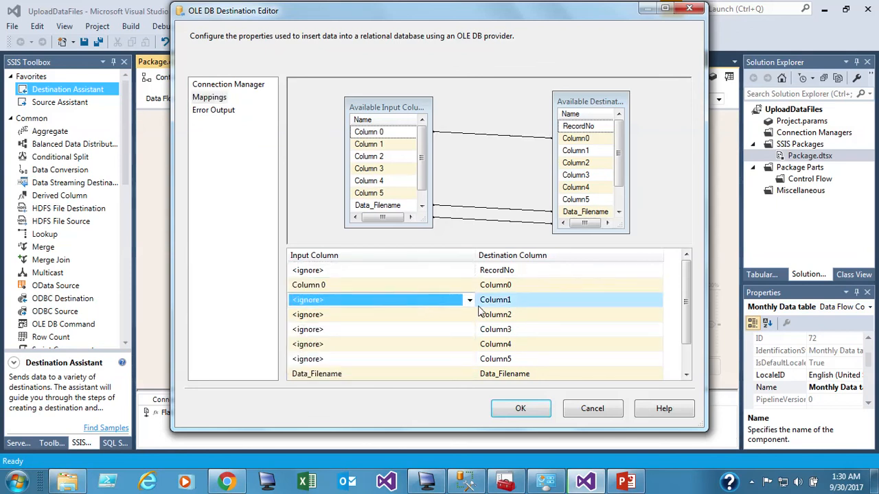
{"action": "left_click", "coordinate": [469, 302]}
{"action": "left_click", "coordinate": [429, 325]}
{"action": "left_click", "coordinate": [412, 316]}
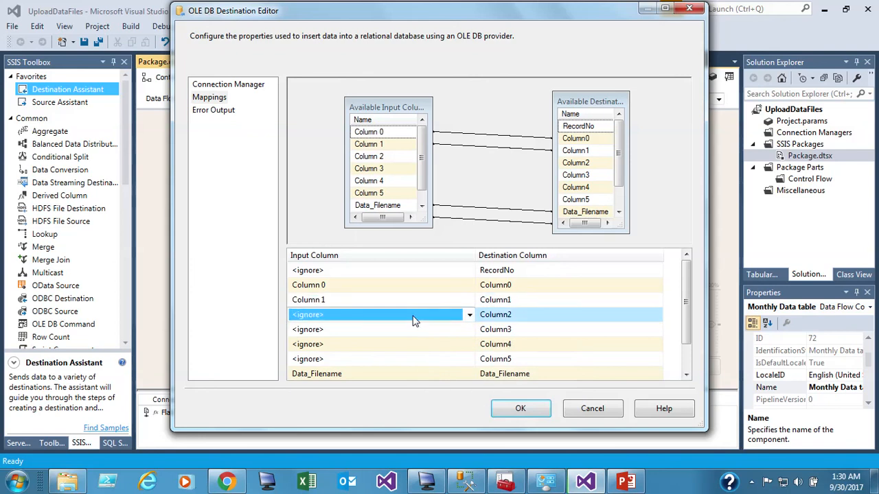
{"action": "left_click", "coordinate": [413, 316]}
{"action": "left_click", "coordinate": [381, 340]}
- Map input columns Column 3, Column 4 and Column 5 to Column3, Column4 and Column5, and apply the destination settings
{"action": "left_click", "coordinate": [377, 329]}
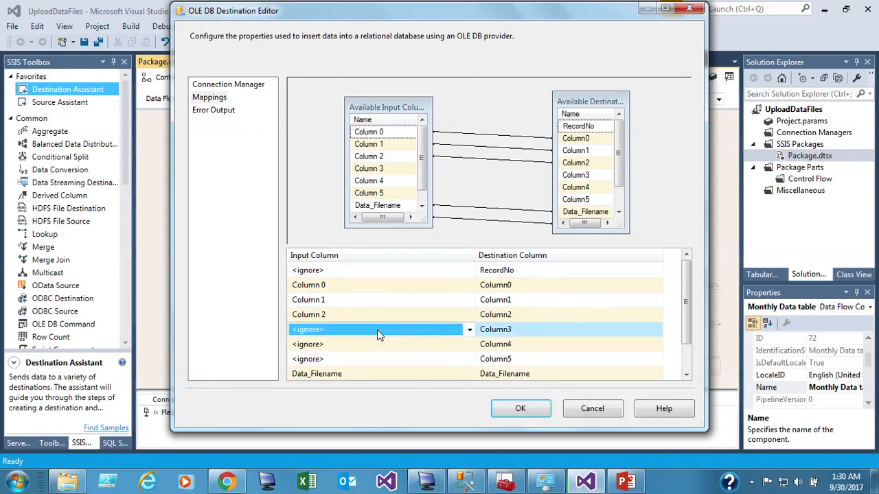
{"action": "left_click", "coordinate": [377, 329]}
{"action": "left_click", "coordinate": [364, 356]}
{"action": "left_click", "coordinate": [361, 345]}
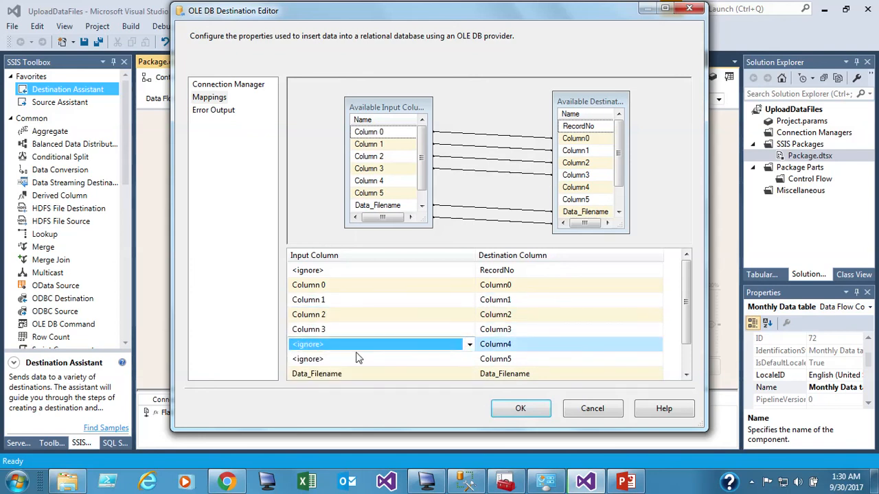
{"action": "left_click", "coordinate": [361, 345]}
{"action": "scroll", "coordinate": [684, 306], "scroll_direction": "down", "scroll_amount": 1}
{"action": "left_click", "coordinate": [358, 330]}
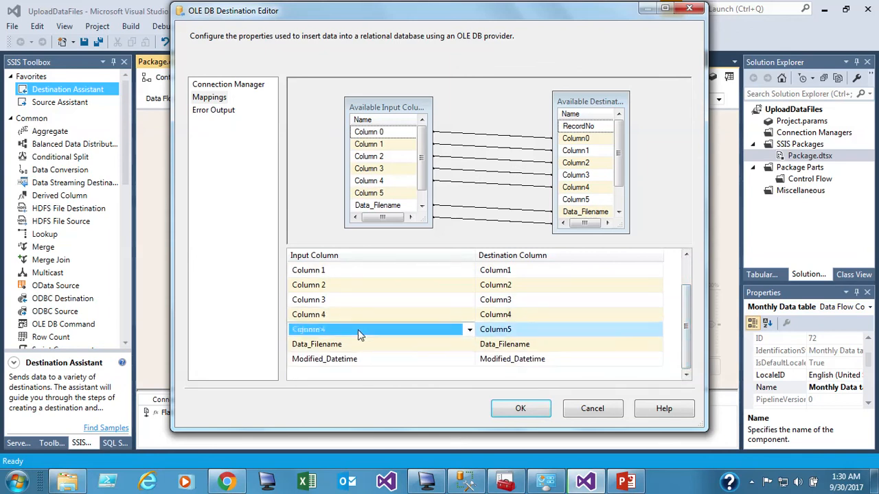
{"action": "left_click", "coordinate": [357, 332]}
{"action": "left_click", "coordinate": [346, 357]}
{"action": "left_click", "coordinate": [521, 409]}
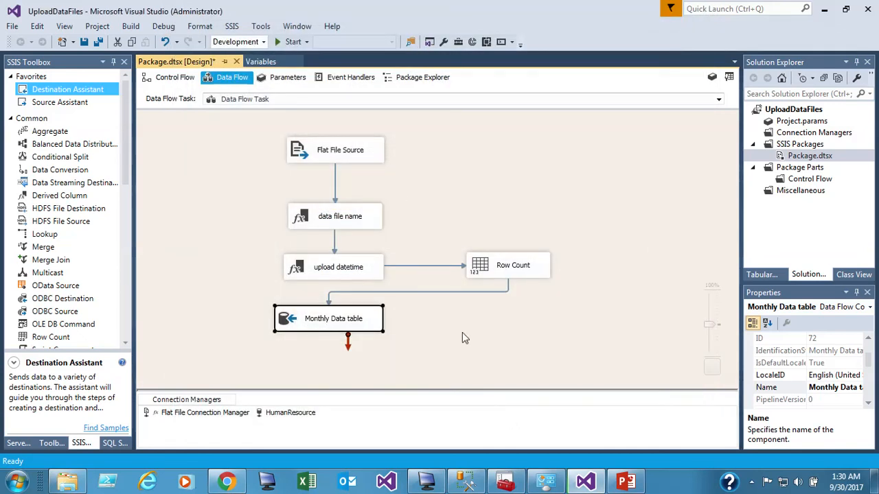
- Add a File System Task beneath Data Flow Task in the Upload data files container and connect Data Flow Task to it
{"action": "left_click", "coordinate": [172, 77]}
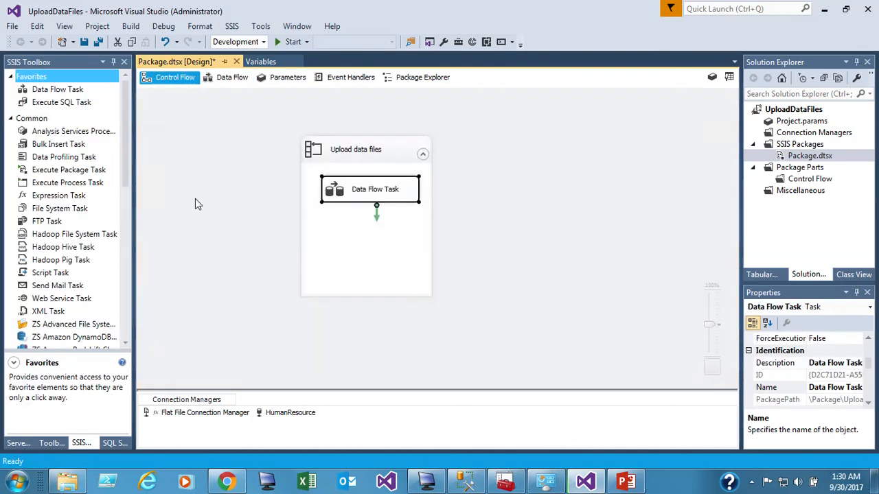
{"action": "left_click", "coordinate": [341, 197]}
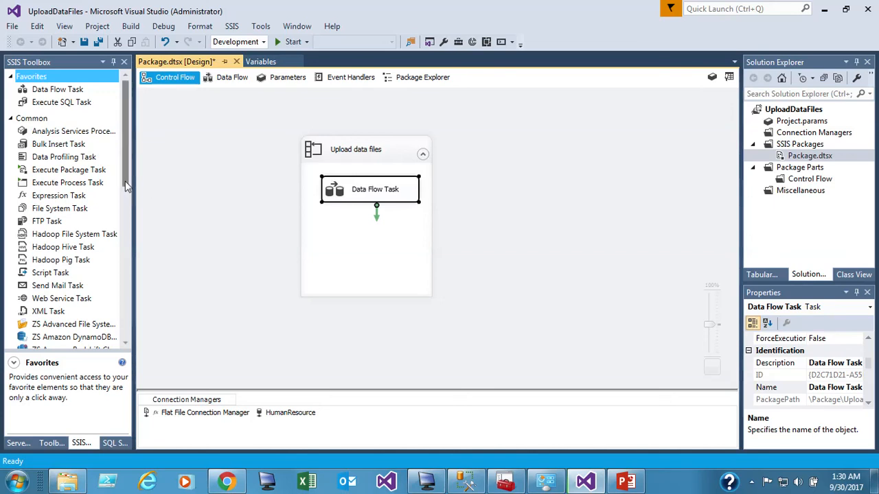
{"action": "left_click", "coordinate": [58, 215]}
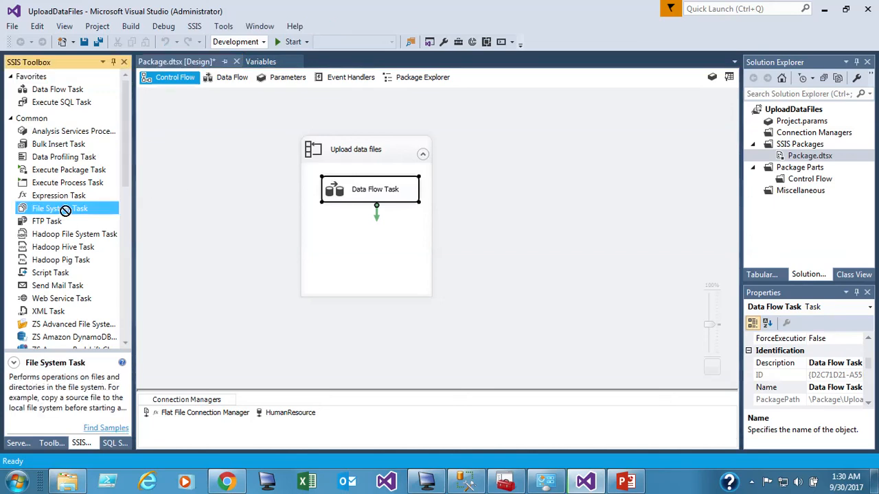
{"action": "left_click_drag", "start_coordinate": [59, 208], "coordinate": [327, 235]}
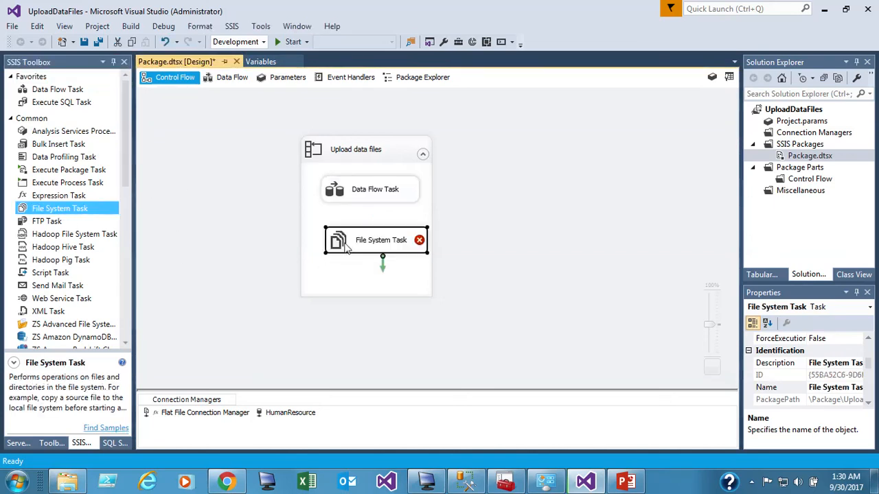
{"action": "left_click", "coordinate": [369, 198]}
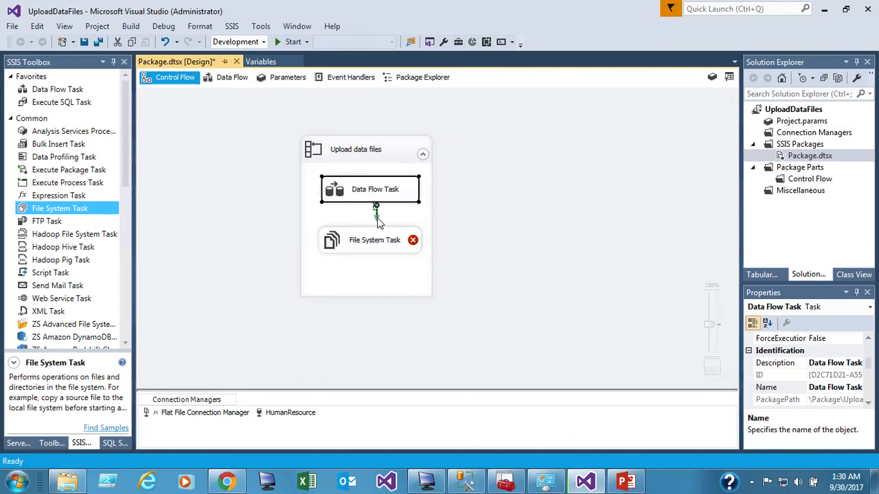
{"action": "left_click_drag", "start_coordinate": [376, 220], "coordinate": [380, 243]}
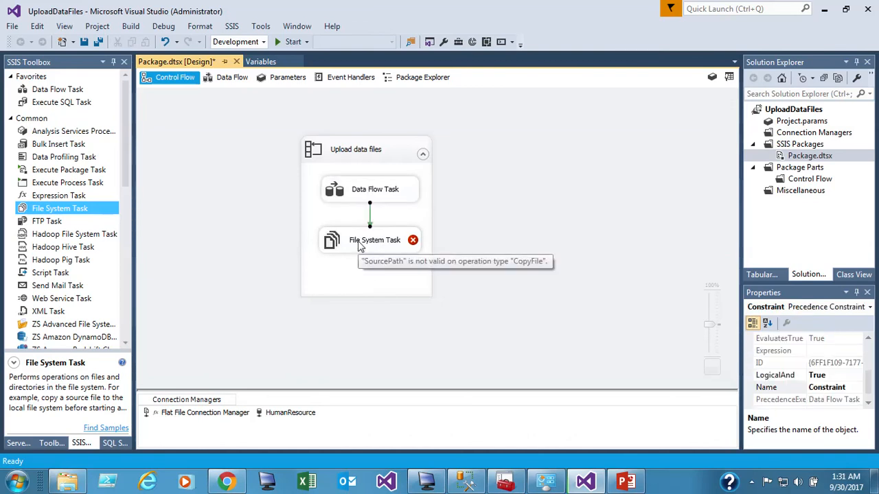
- Rename the File System Task as archive file
{"action": "left_click", "coordinate": [361, 246]}
{"action": "left_click", "coordinate": [379, 248]}
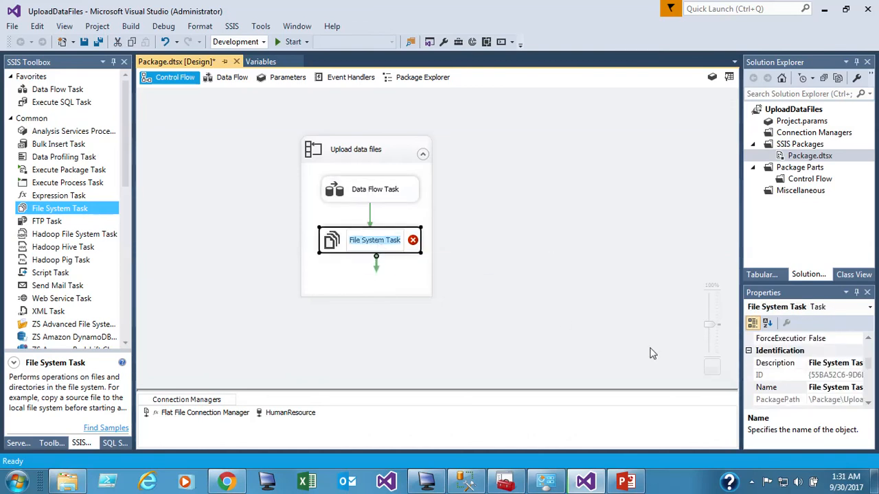
{"action": "type", "text": "a"}
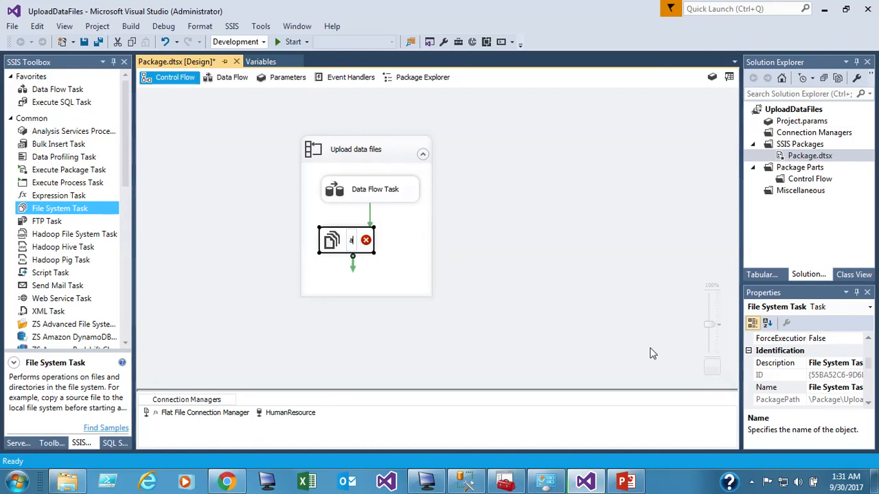
{"action": "type", "text": "rchive file"}
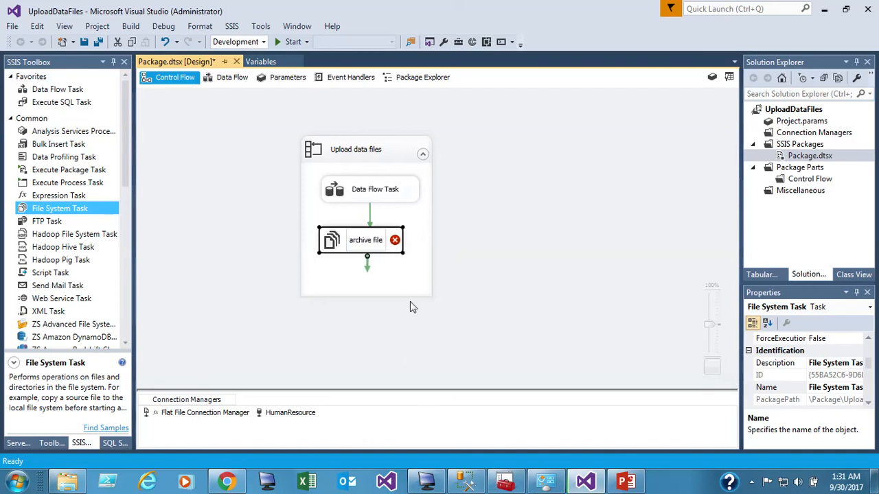
{"action": "left_click", "coordinate": [408, 287]}
- Create a new destination connection for the archive file task with the usage type Existing folder
{"action": "left_click", "coordinate": [349, 252]}
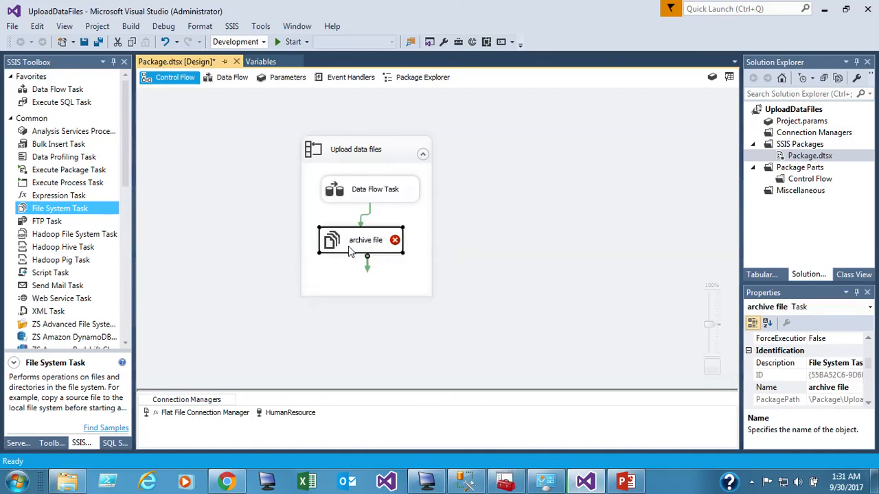
{"action": "double_click", "coordinate": [350, 253]}
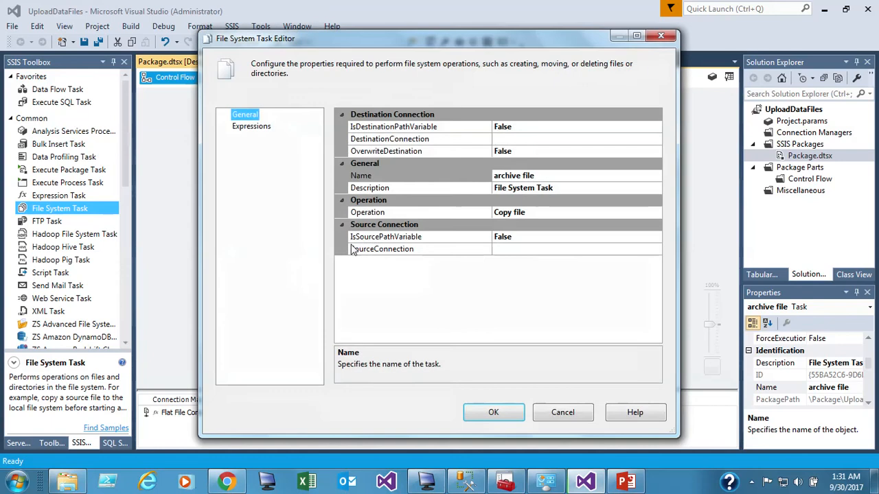
{"action": "left_click", "coordinate": [522, 139]}
{"action": "left_click", "coordinate": [533, 126]}
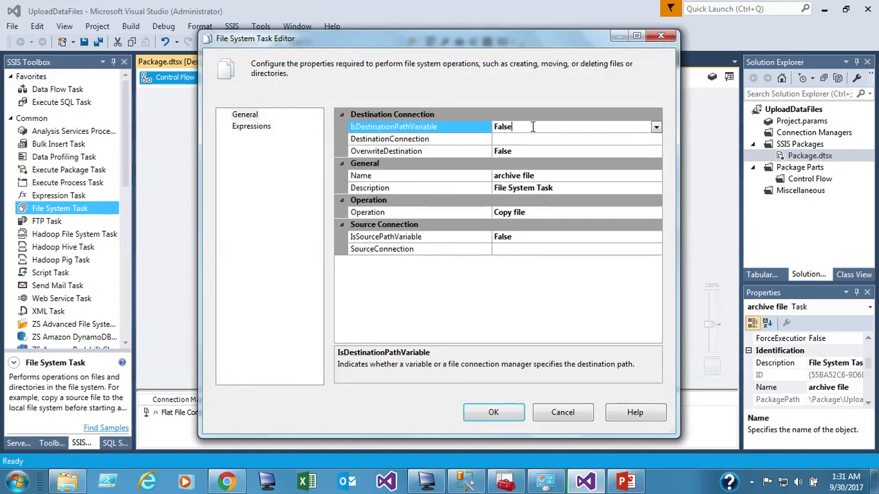
{"action": "left_click", "coordinate": [529, 139]}
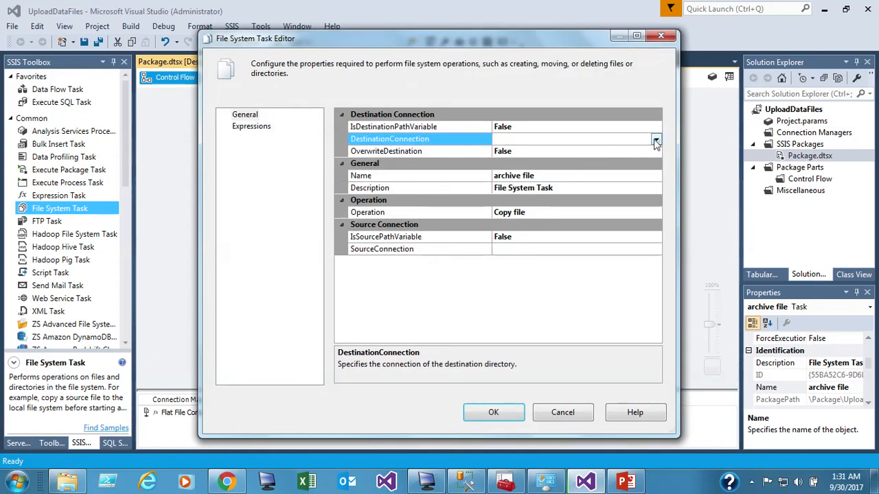
{"action": "left_click", "coordinate": [655, 140]}
{"action": "left_click", "coordinate": [543, 152]}
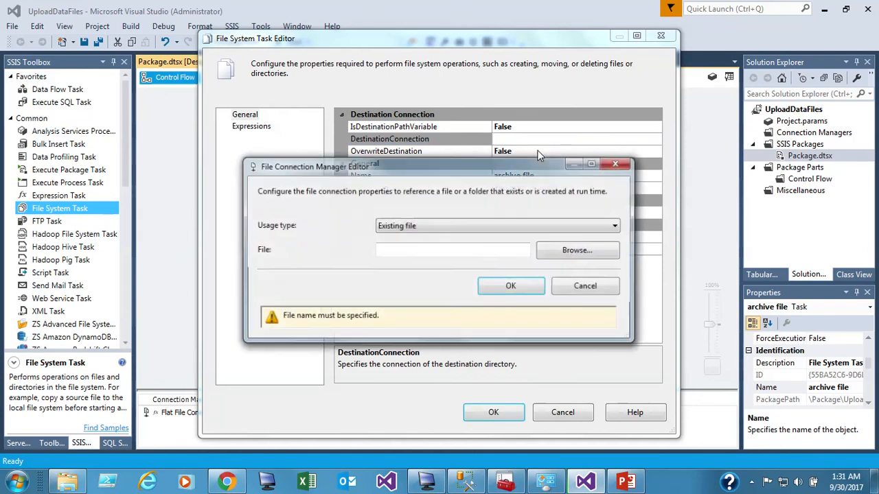
{"action": "left_click", "coordinate": [420, 224]}
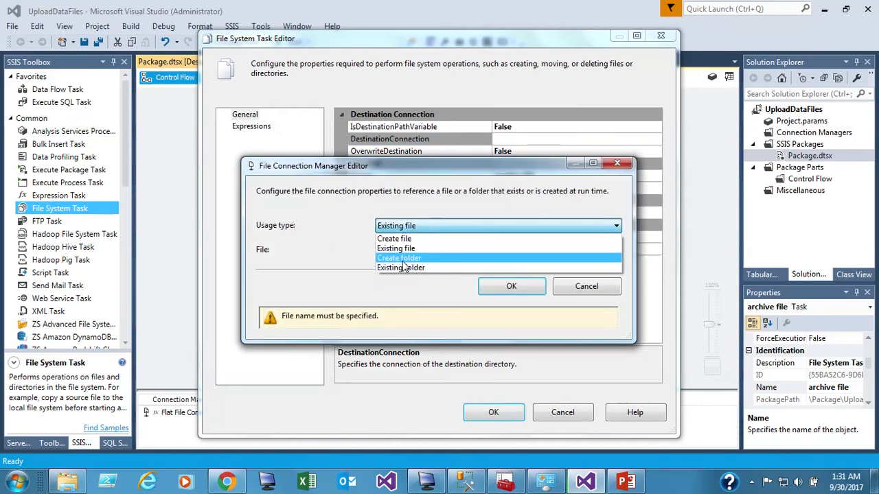
{"action": "left_click", "coordinate": [398, 270]}
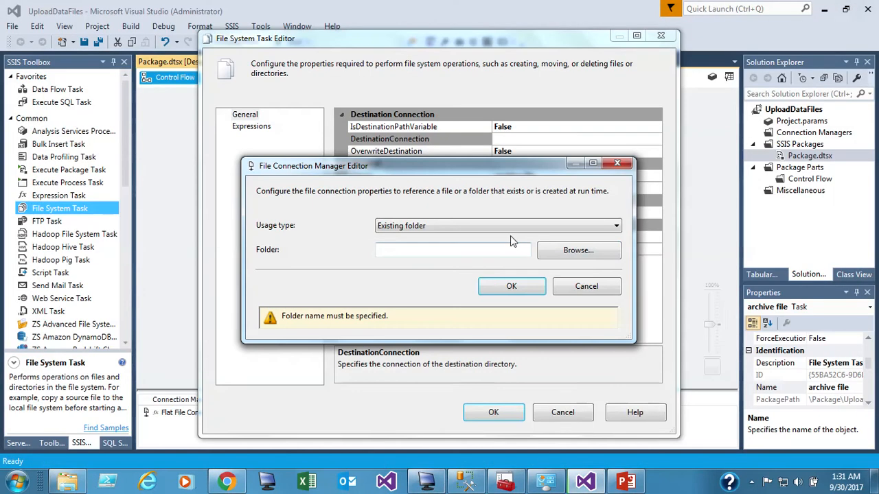
- Point the destination connection to the folder C:\DataFiles\Archives and confirm it
{"action": "left_click", "coordinate": [579, 252]}
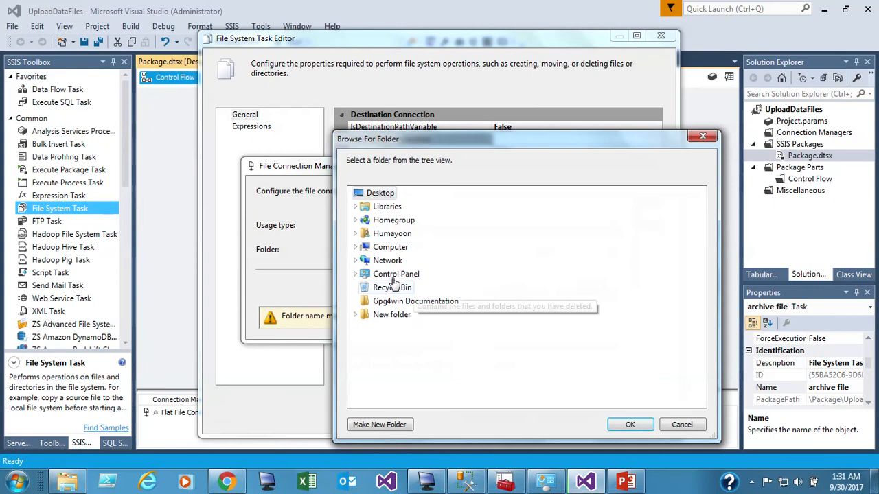
{"action": "double_click", "coordinate": [383, 248]}
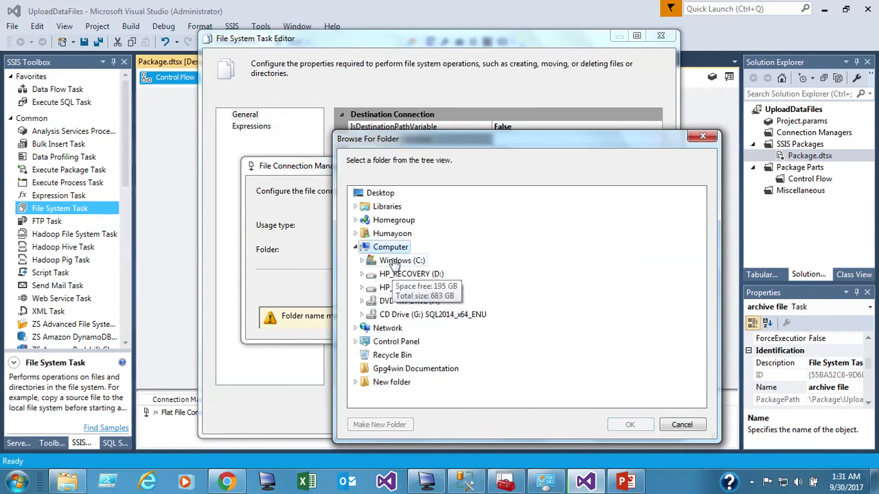
{"action": "double_click", "coordinate": [398, 262]}
{"action": "double_click", "coordinate": [401, 288]}
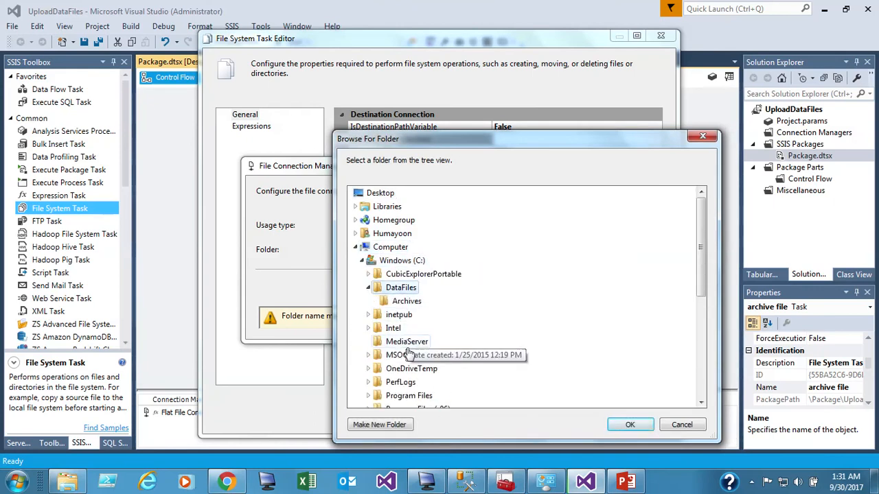
{"action": "left_click", "coordinate": [406, 302]}
{"action": "left_click", "coordinate": [627, 425]}
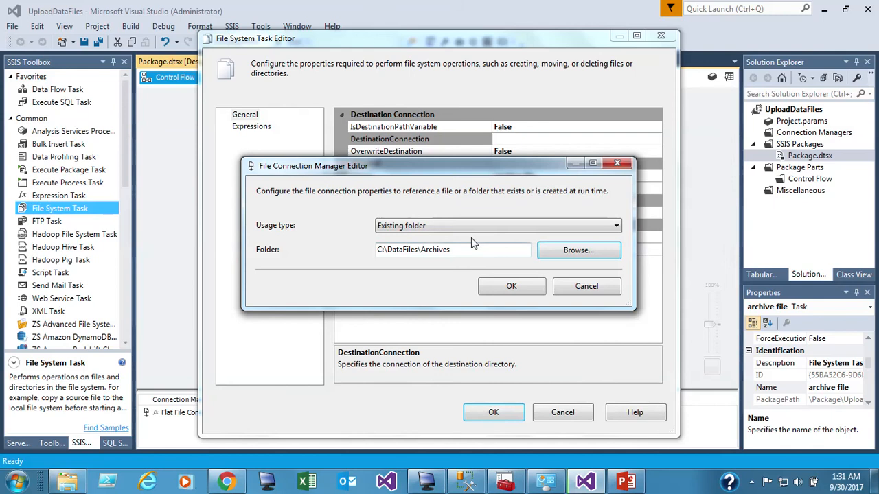
{"action": "left_click", "coordinate": [500, 288]}
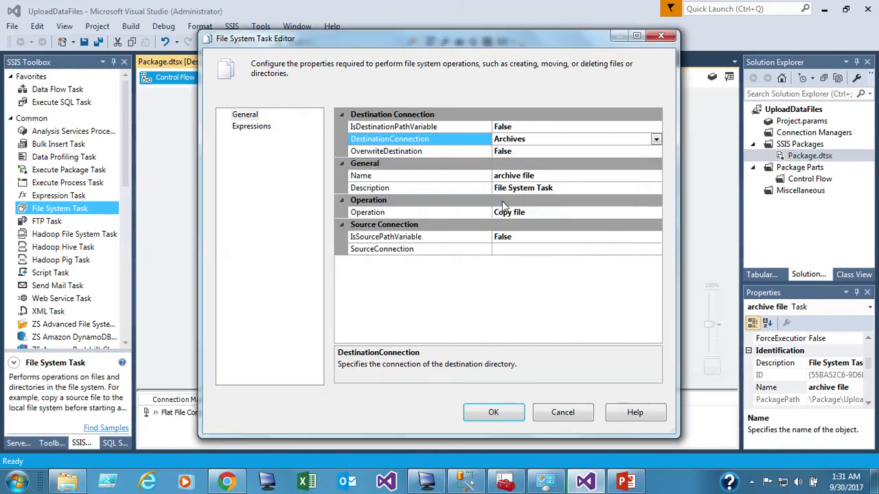
- Set the archive file task's operation to Move file
{"action": "left_click", "coordinate": [551, 213]}
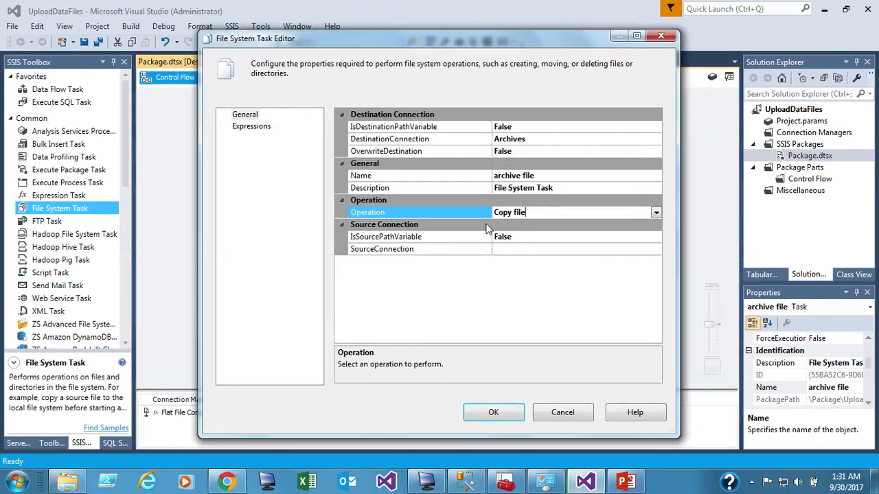
{"action": "left_click", "coordinate": [656, 213]}
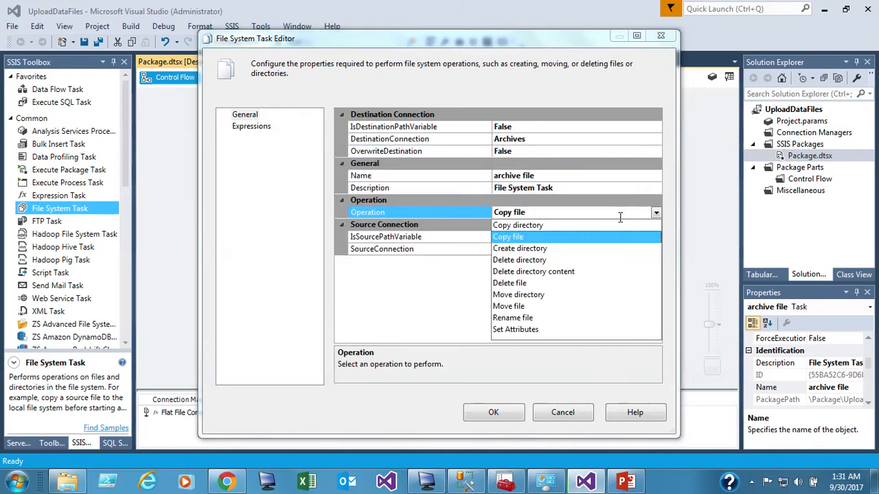
{"action": "left_click", "coordinate": [515, 307]}
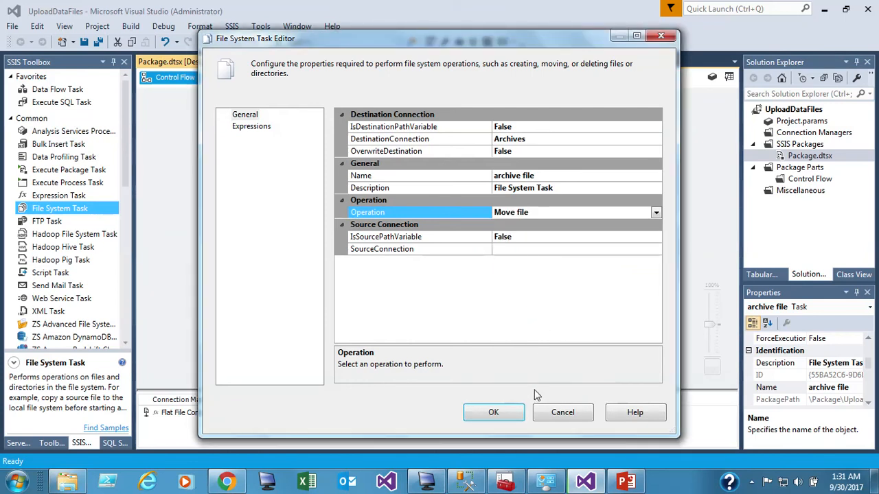
- Set IsSourcePathVariable to True with User::fileName as the source variable, and apply the archive file task settings
{"action": "left_click", "coordinate": [554, 237]}
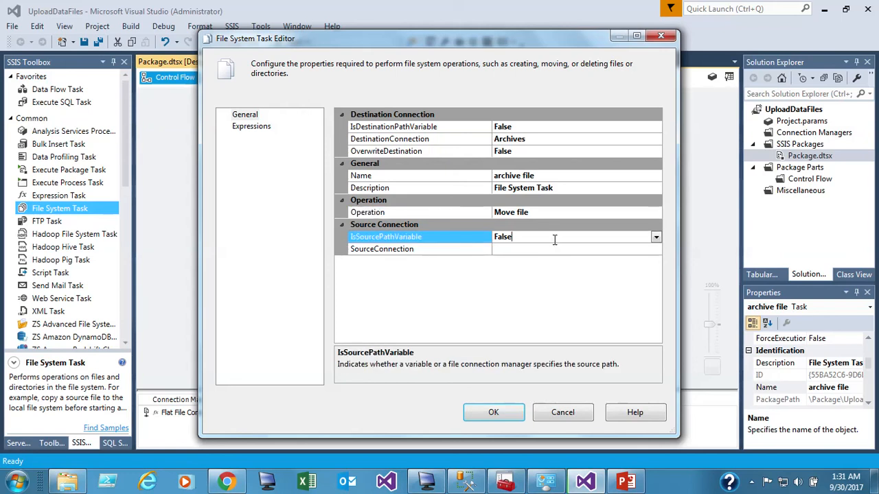
{"action": "left_click", "coordinate": [655, 239]}
{"action": "left_click", "coordinate": [515, 250]}
{"action": "left_click", "coordinate": [514, 250]}
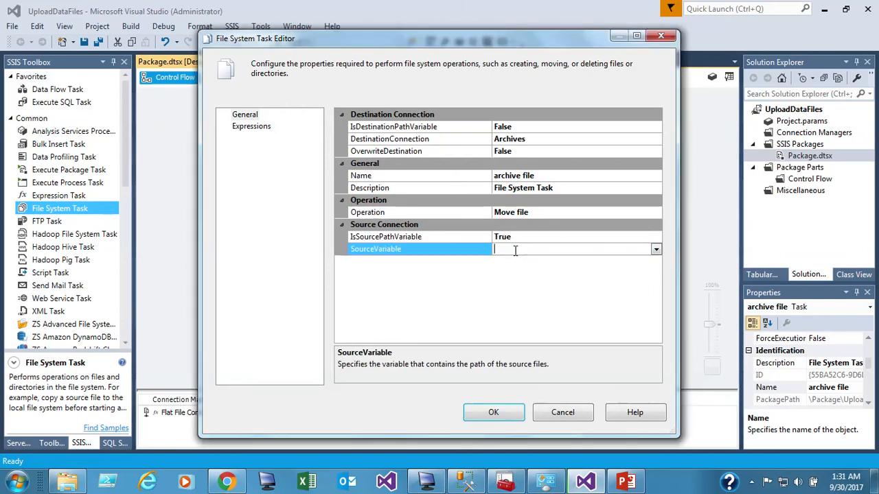
{"action": "left_click", "coordinate": [656, 250]}
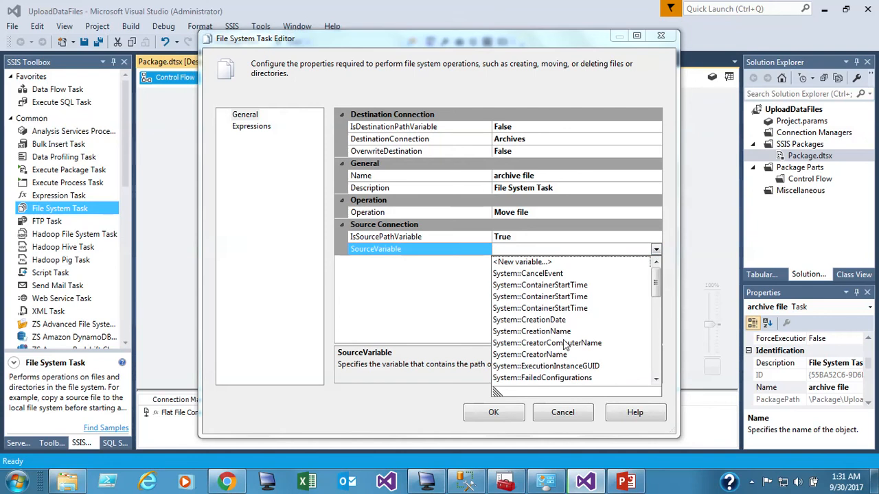
{"action": "left_click_drag", "start_coordinate": [656, 283], "coordinate": [661, 385]}
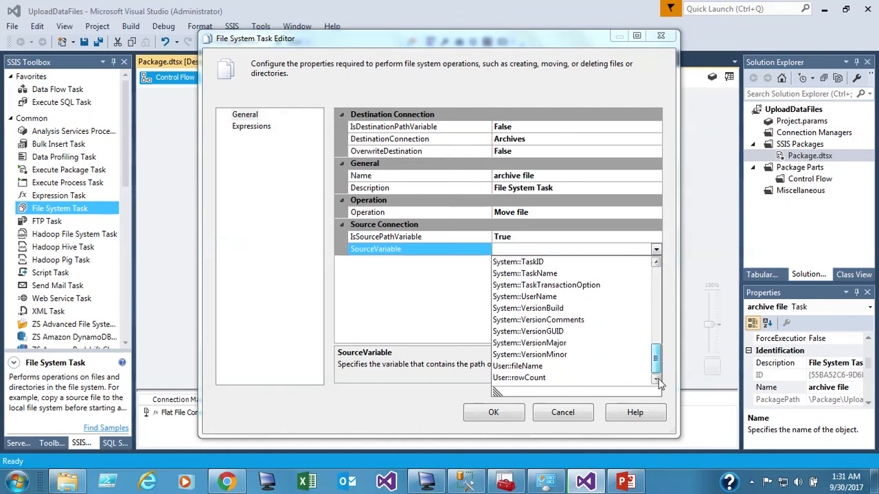
{"action": "left_click", "coordinate": [533, 368]}
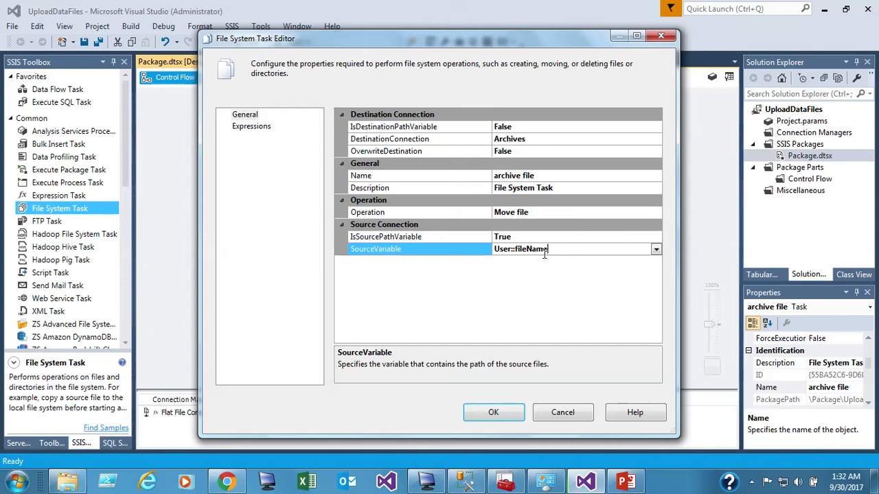
{"action": "left_click_drag", "start_coordinate": [556, 249], "coordinate": [412, 230]}
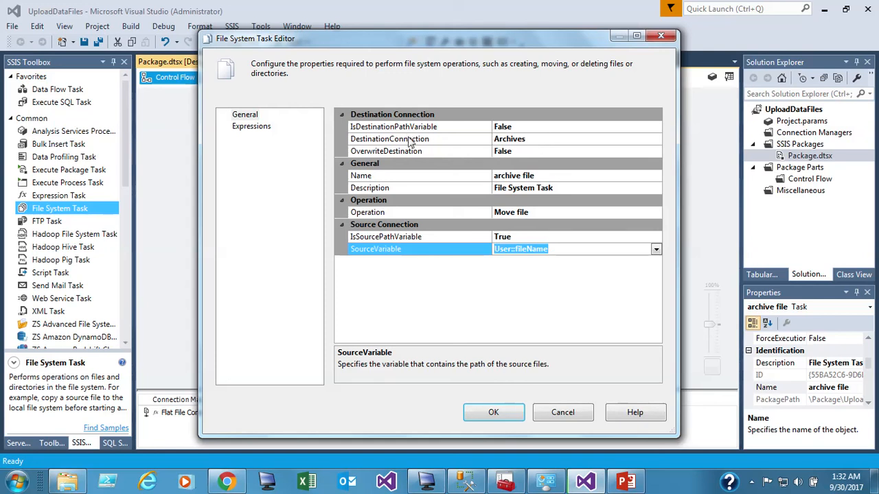
{"action": "left_click", "coordinate": [493, 413]}
- Extend the Upload data files container downward to make room beneath the archive file task
{"action": "left_click", "coordinate": [376, 247]}
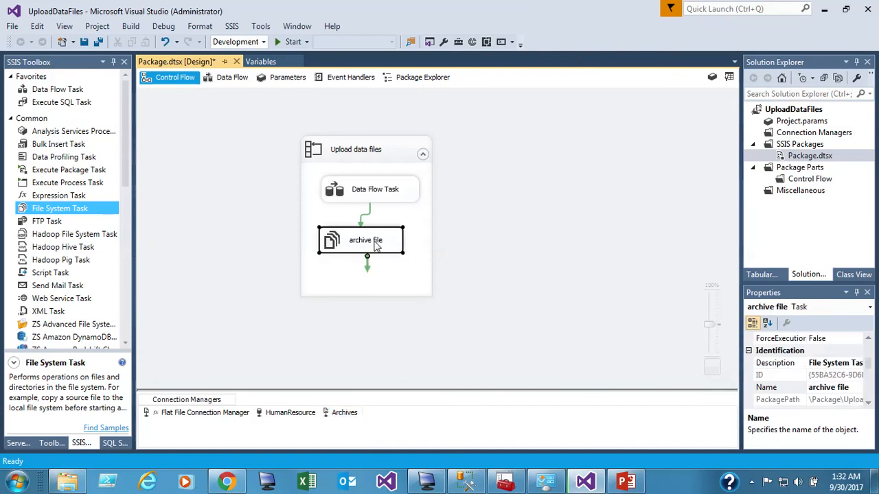
{"action": "left_click", "coordinate": [385, 283]}
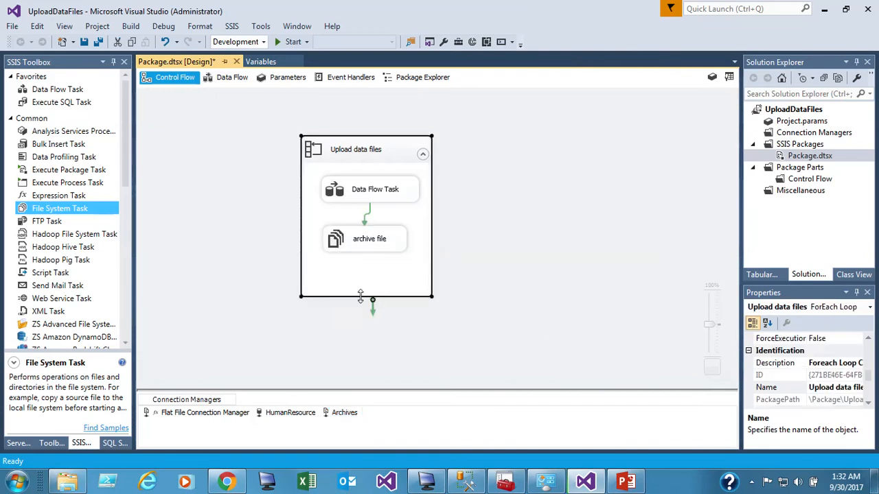
{"action": "left_click_drag", "start_coordinate": [361, 296], "coordinate": [359, 333]}
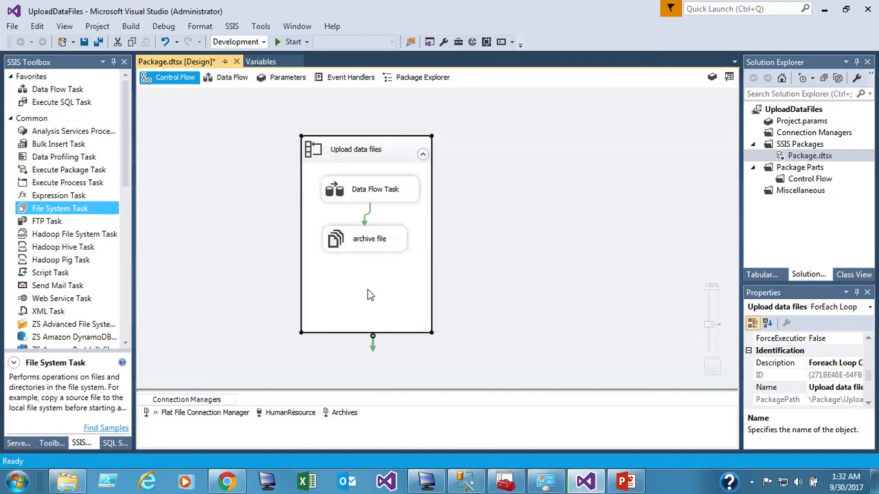
- Add an Execute SQL Task beneath archive file in the Upload data files container and connect archive file to it
{"action": "left_click", "coordinate": [126, 180]}
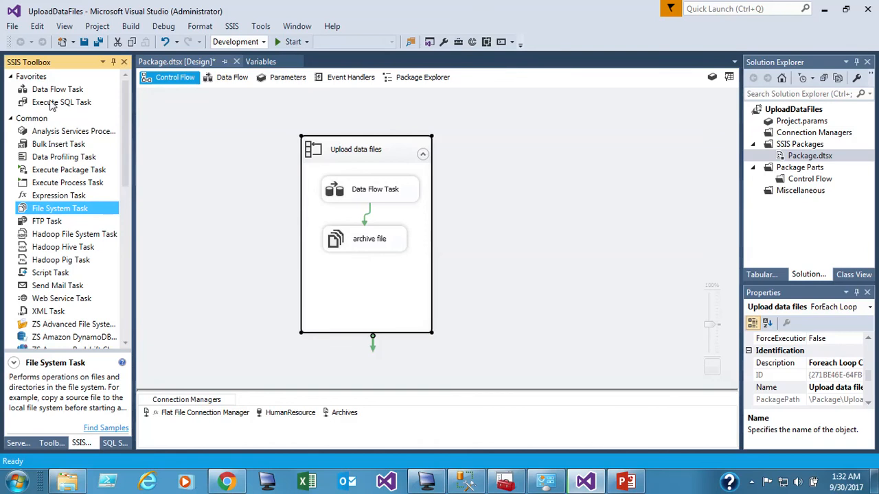
{"action": "left_click", "coordinate": [55, 104]}
{"action": "left_click_drag", "start_coordinate": [55, 106], "coordinate": [354, 302]}
{"action": "left_click", "coordinate": [350, 252]}
{"action": "left_click", "coordinate": [355, 302]}
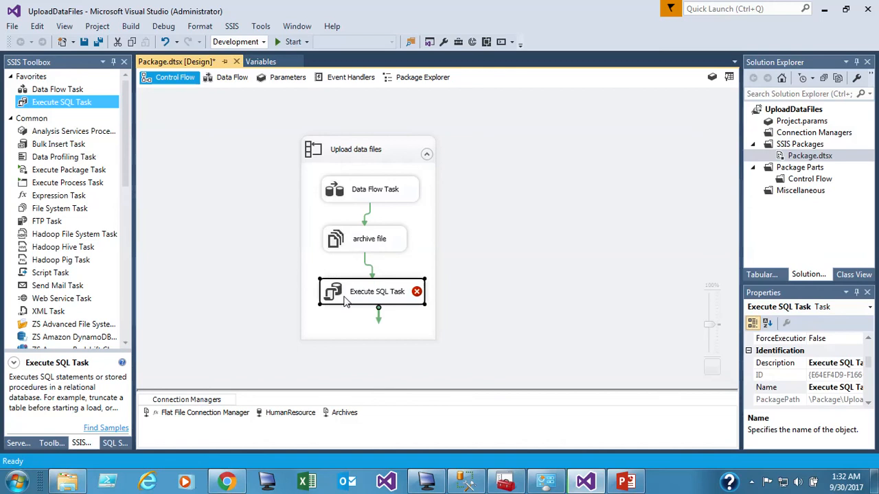
- Rename the Execute SQL Task as log row count
{"action": "left_click", "coordinate": [357, 295]}
{"action": "type", "text": "log row"}
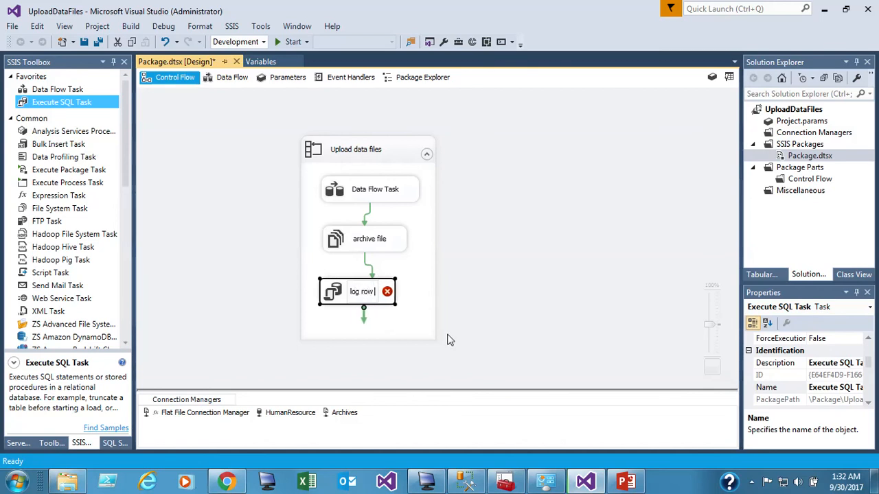
{"action": "type", "text": " count"}
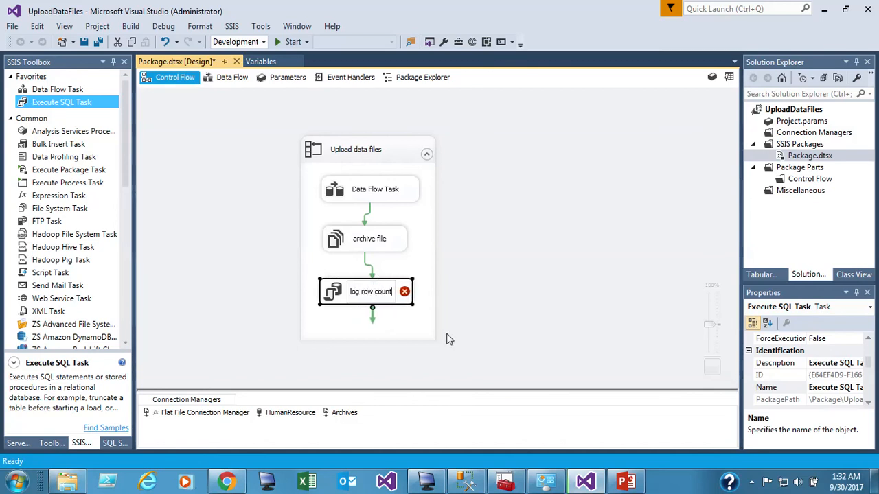
{"action": "left_click", "coordinate": [336, 334]}
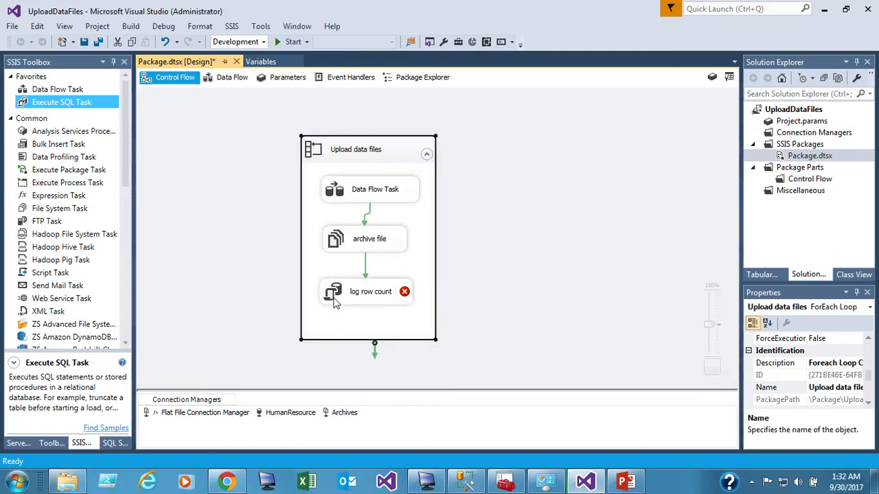
- Set the log row count task's connection to HumanResource
{"action": "double_click", "coordinate": [334, 300]}
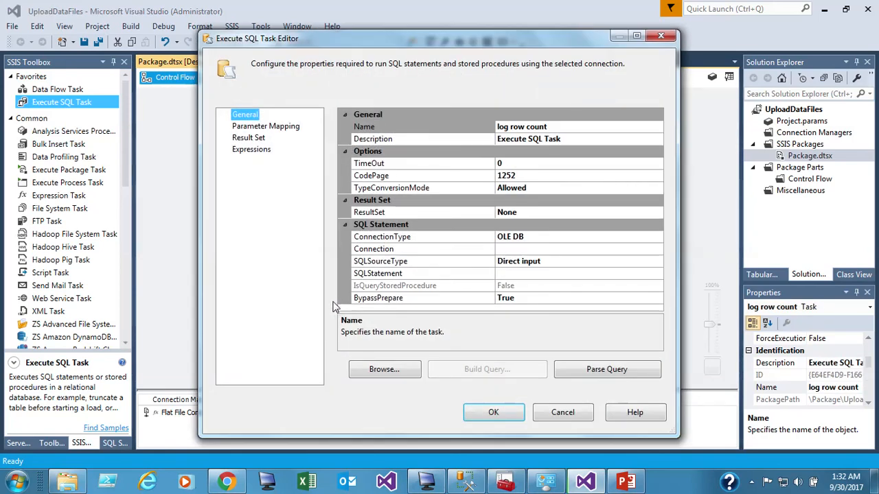
{"action": "left_click", "coordinate": [649, 250]}
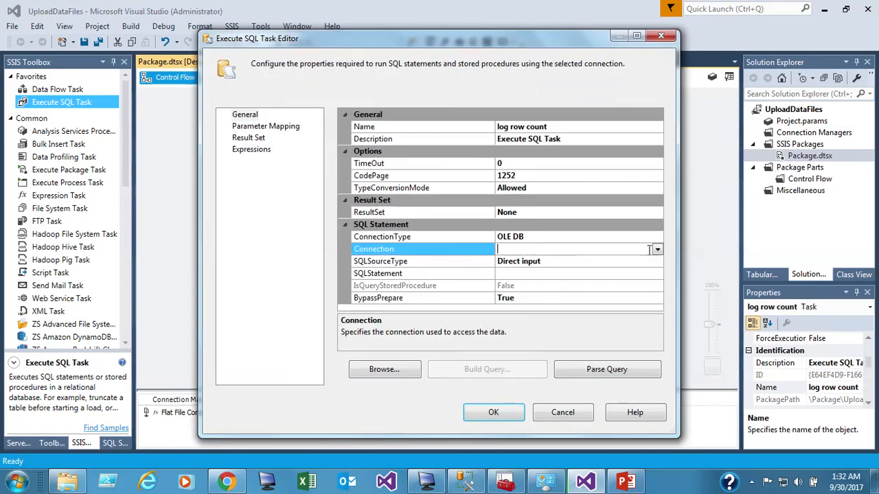
{"action": "left_click", "coordinate": [657, 250]}
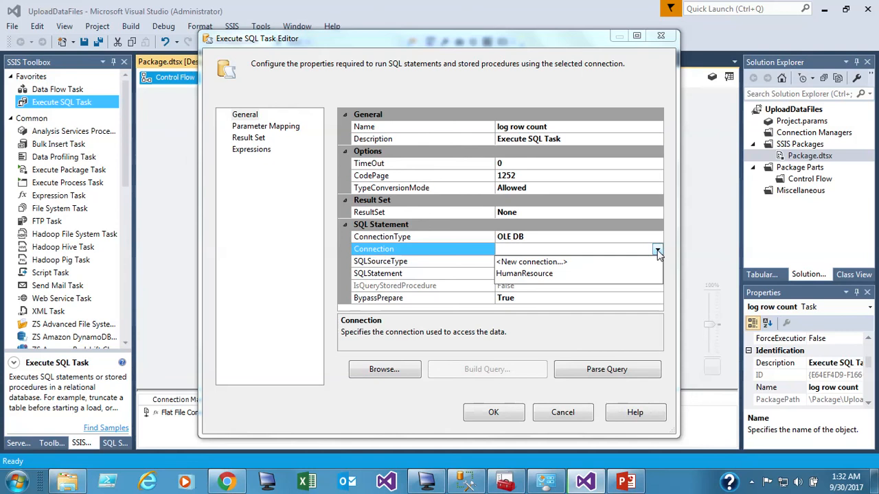
{"action": "left_click", "coordinate": [542, 273]}
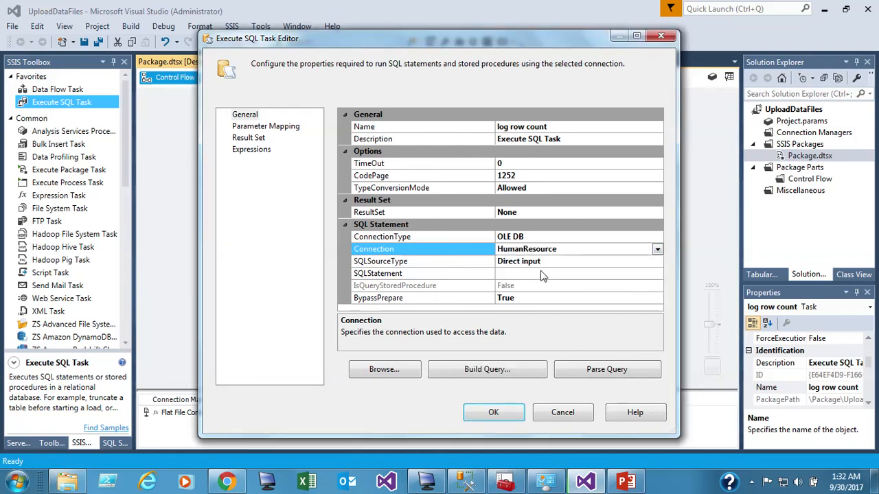
- Open the log row count task's SQL statement for entry, and switch to the Insert Data_Files_Log.sql script in SQL Server Management Studio
{"action": "left_click", "coordinate": [539, 274]}
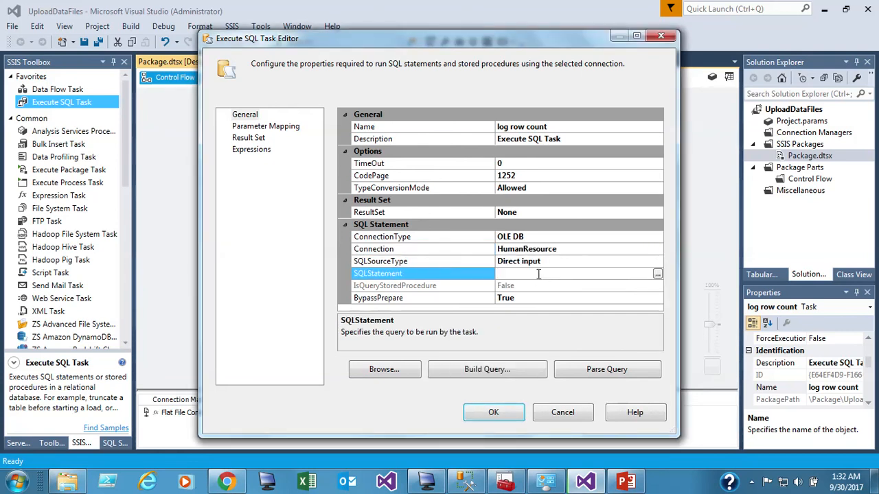
{"action": "left_click", "coordinate": [657, 274]}
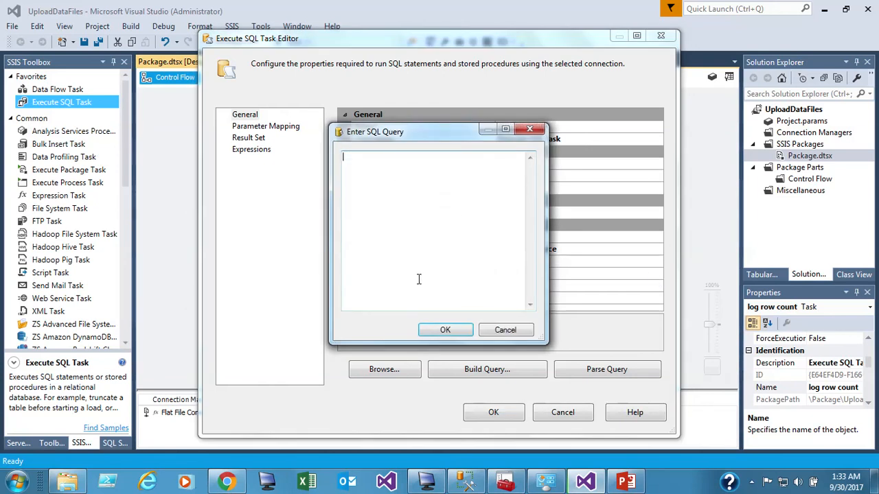
{"action": "left_click", "coordinate": [467, 484]}
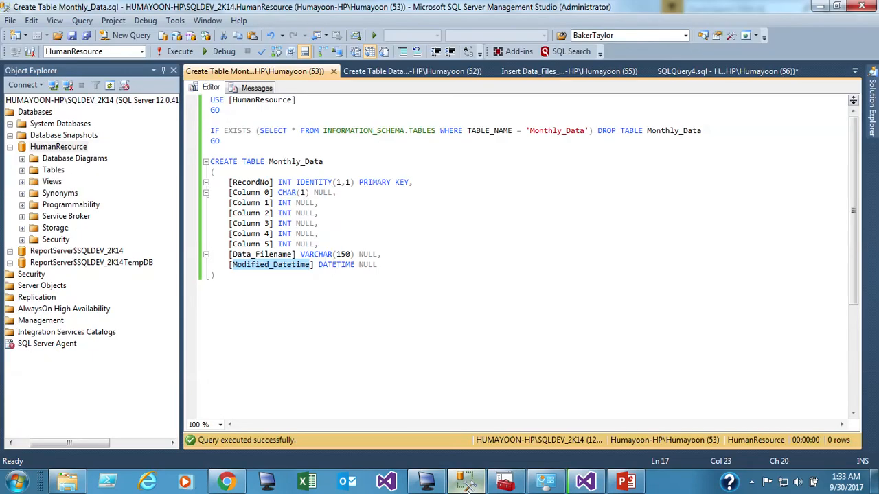
{"action": "left_click", "coordinate": [521, 73]}
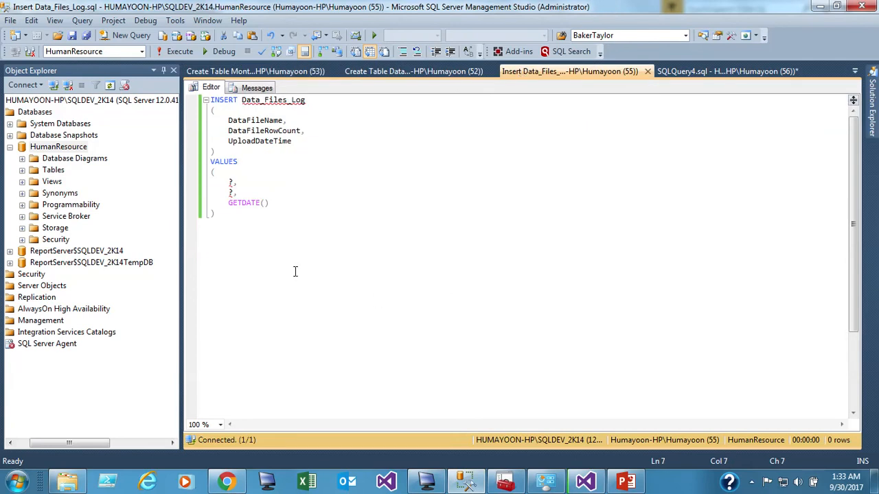
- Review the table, columns and values of the INSERT Data_Files_Log statement and copy the whole statement
{"action": "double_click", "coordinate": [253, 103]}
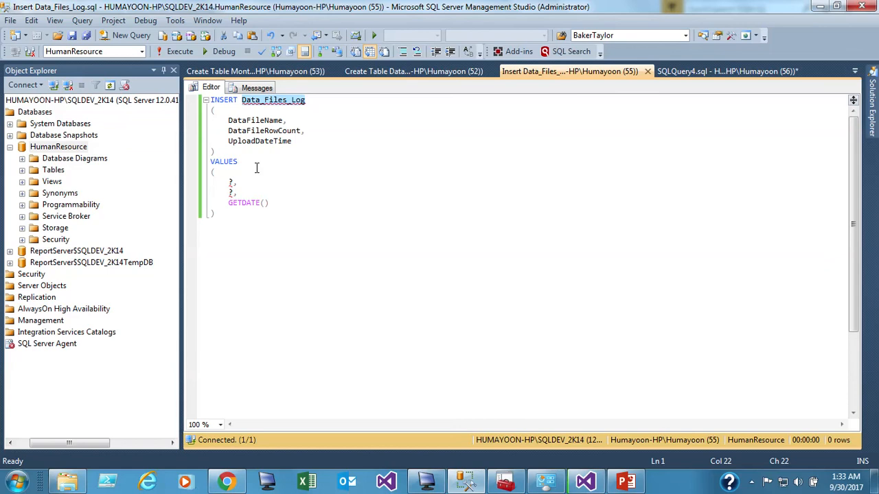
{"action": "left_click_drag", "start_coordinate": [292, 141], "coordinate": [202, 118]}
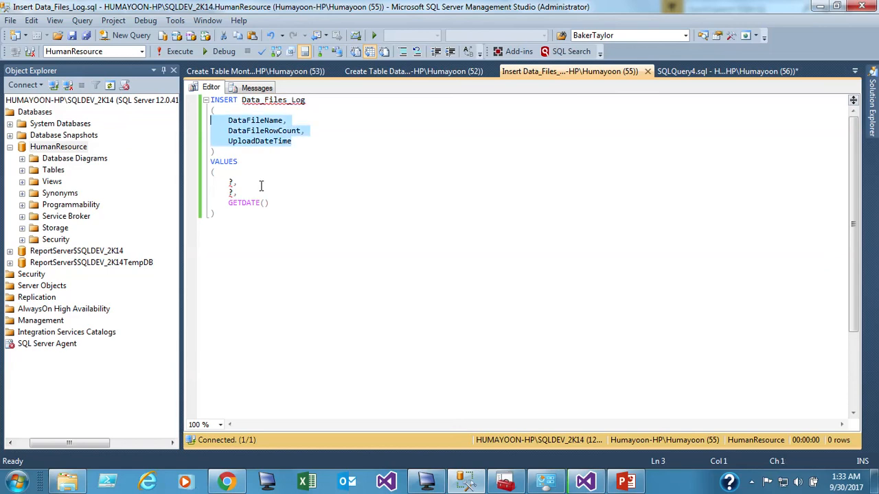
{"action": "left_click", "coordinate": [279, 142]}
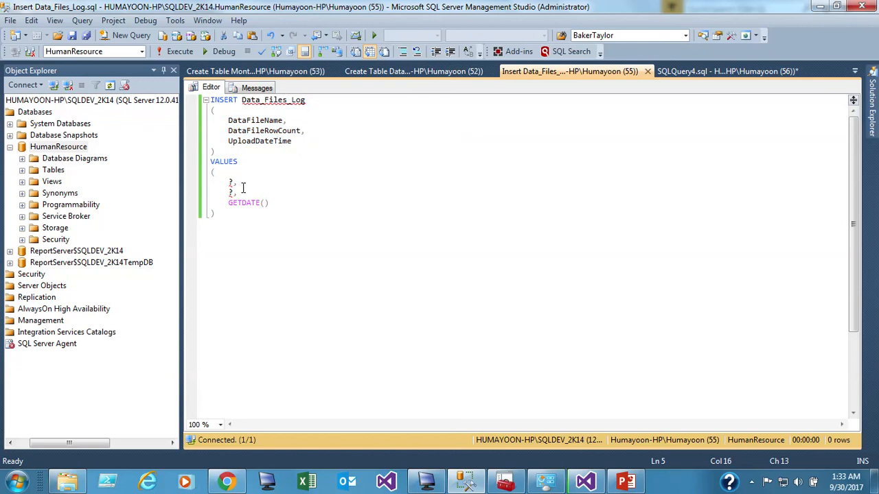
{"action": "left_click_drag", "start_coordinate": [242, 194], "coordinate": [206, 181]}
{"action": "double_click", "coordinate": [249, 204]}
{"action": "left_click", "coordinate": [219, 214]}
{"action": "left_click_drag", "start_coordinate": [219, 214], "coordinate": [206, 100]}
{"action": "right_click", "coordinate": [241, 129]}
{"action": "left_click", "coordinate": [258, 150]}
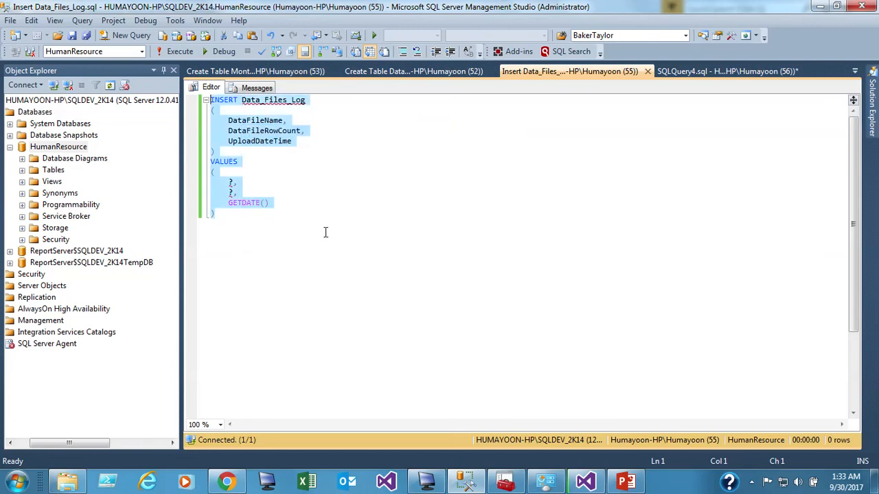
- Switch back to Visual Studio and paste the INSERT Data_Files_Log statement as the log row count task's SQL statement
{"action": "left_click", "coordinate": [585, 483]}
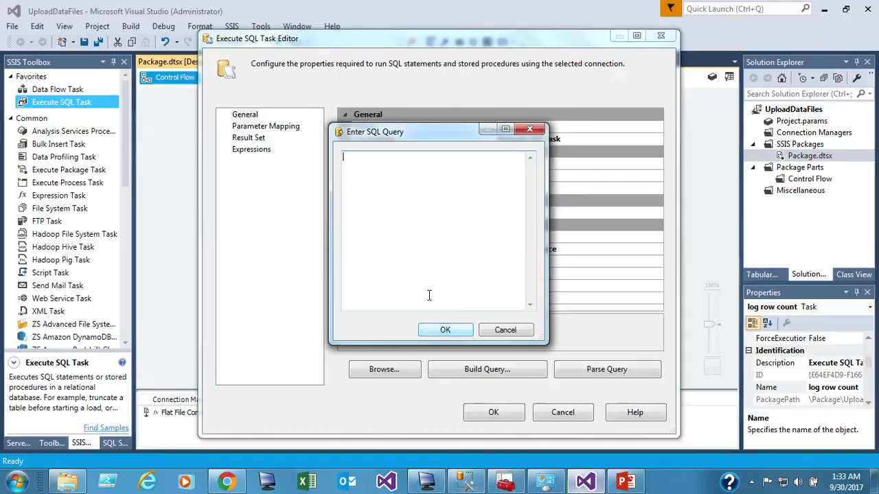
{"action": "right_click", "coordinate": [357, 158]}
{"action": "left_click", "coordinate": [390, 217]}
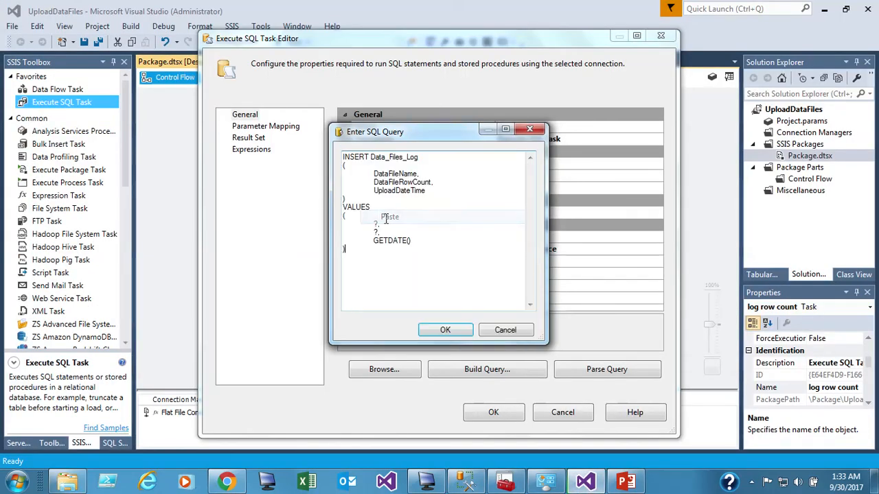
{"action": "left_click", "coordinate": [444, 330]}
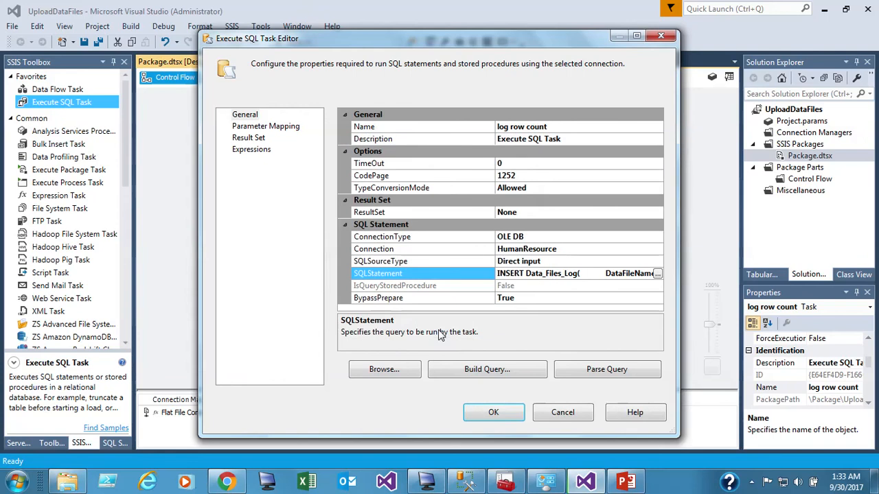
{"action": "left_click", "coordinate": [527, 286]}
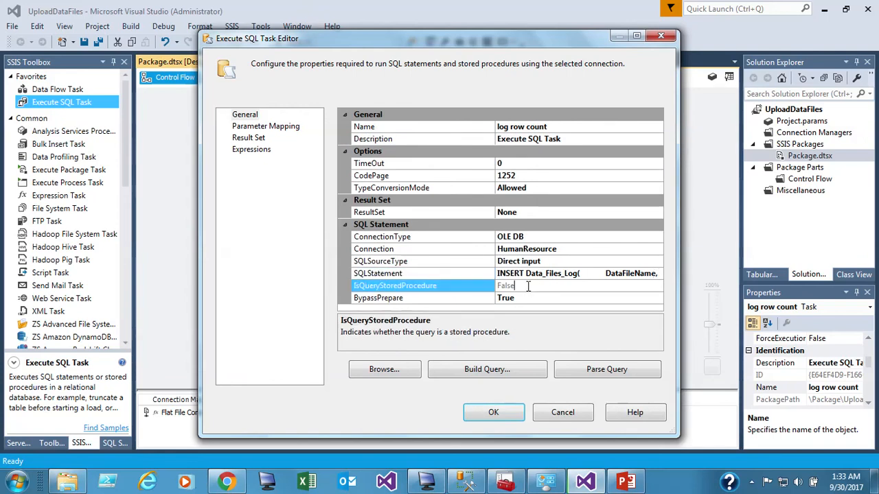
- Add a parameter mapping to the log row count task and set its variable to User::fileName
{"action": "left_click", "coordinate": [258, 129]}
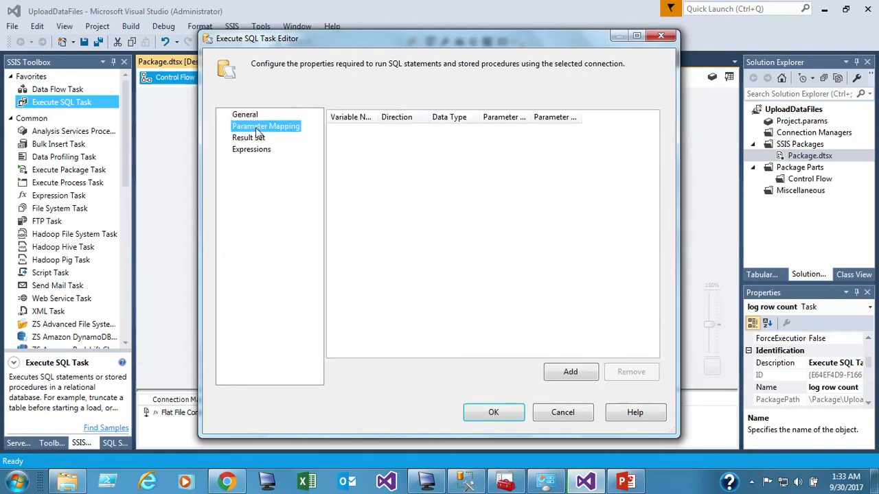
{"action": "left_click", "coordinate": [553, 375]}
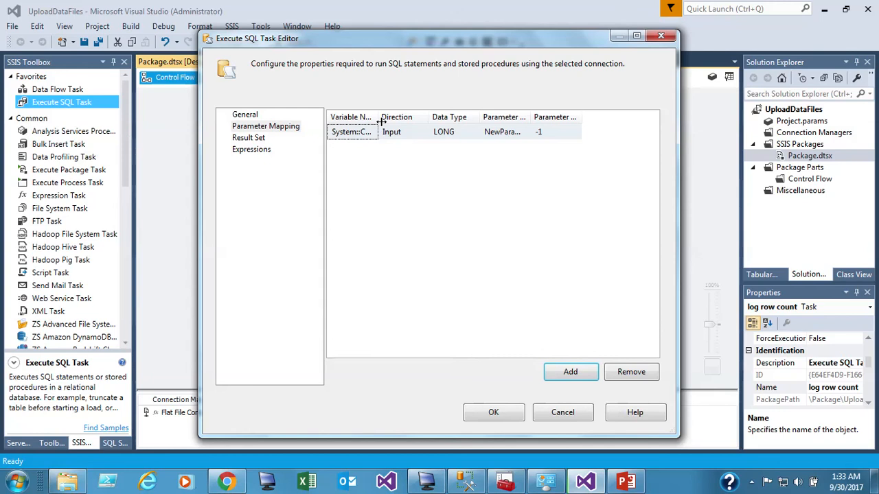
{"action": "left_click", "coordinate": [637, 36]}
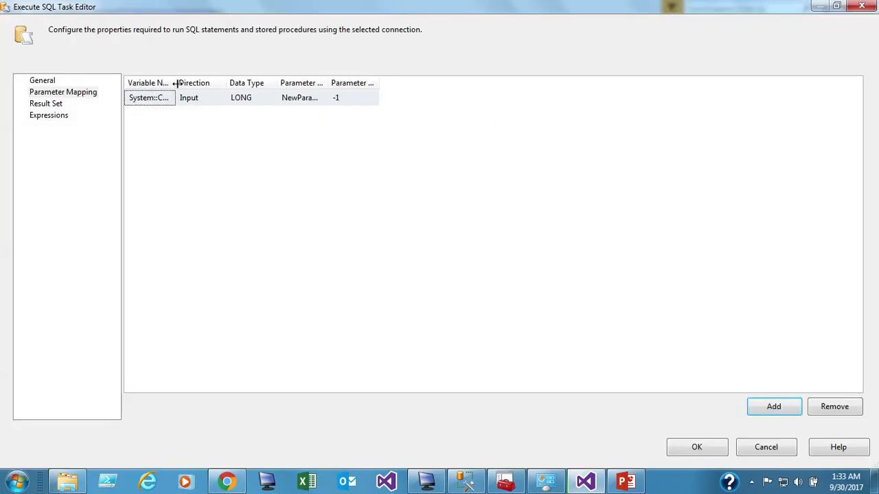
{"action": "left_click_drag", "start_coordinate": [177, 84], "coordinate": [242, 86]}
{"action": "left_click", "coordinate": [236, 103]}
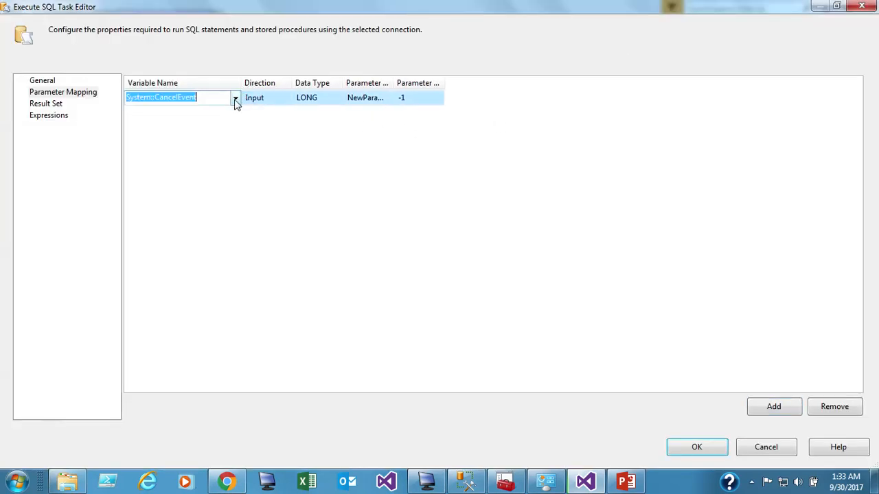
{"action": "left_click", "coordinate": [234, 98]}
{"action": "scroll", "coordinate": [238, 156], "scroll_direction": "down", "scroll_amount": 1}
{"action": "scroll", "coordinate": [238, 165], "scroll_direction": "down", "scroll_amount": 6}
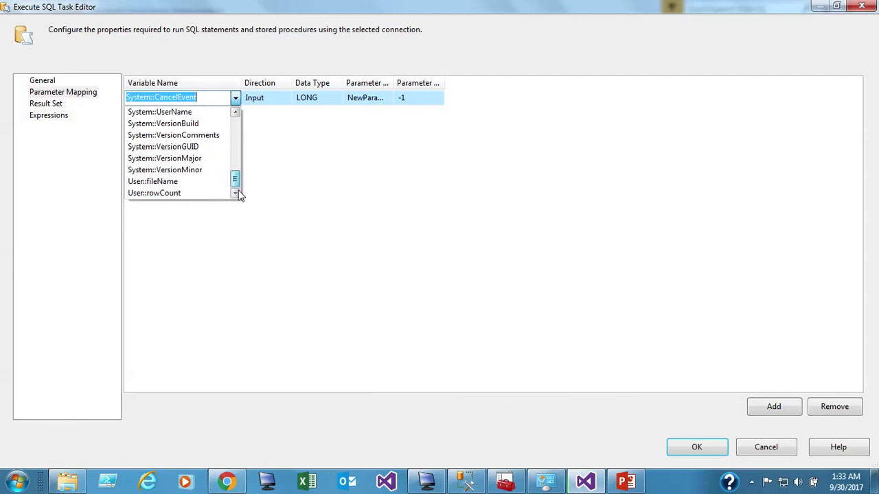
{"action": "left_click", "coordinate": [182, 181]}
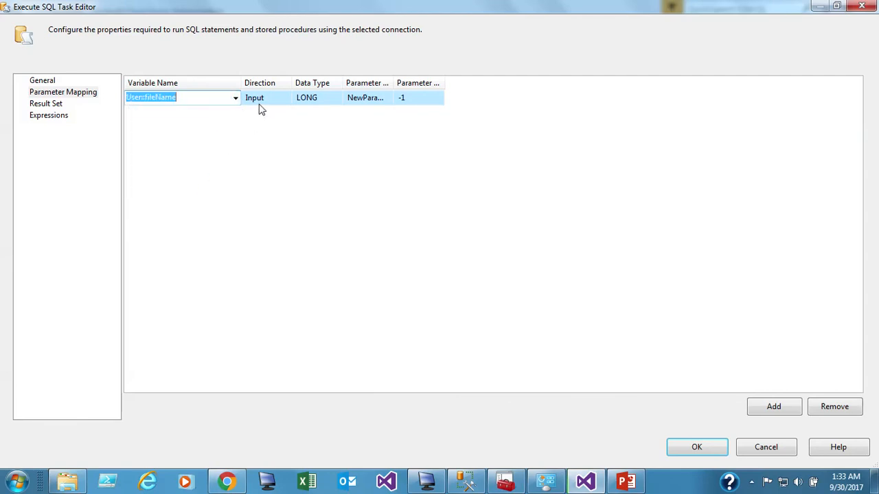
- Set the User::fileName mapping's data type to VARCHAR and its parameter name to 0
{"action": "left_click", "coordinate": [336, 100]}
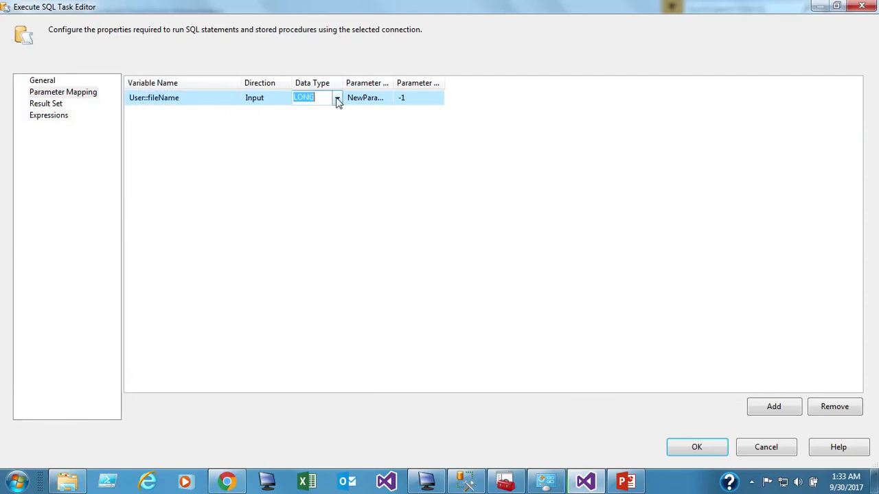
{"action": "left_click", "coordinate": [337, 101]}
{"action": "scroll", "coordinate": [322, 169], "scroll_direction": "down", "scroll_amount": 1}
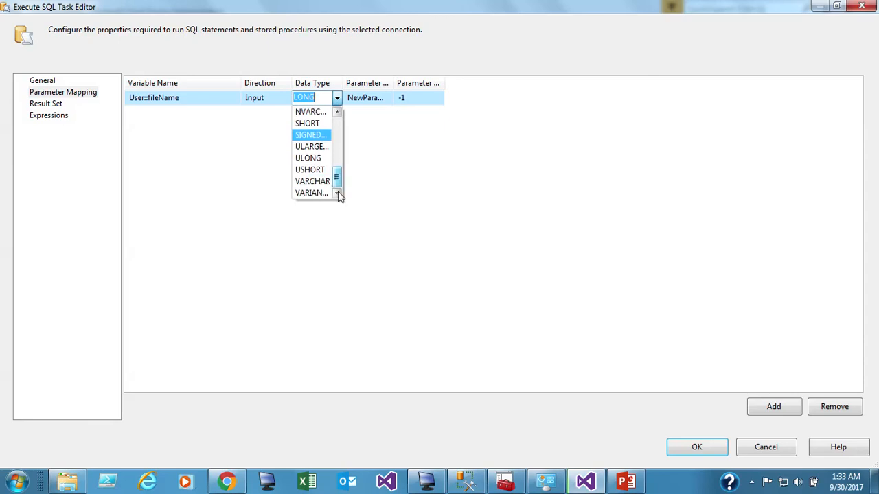
{"action": "left_click", "coordinate": [314, 182]}
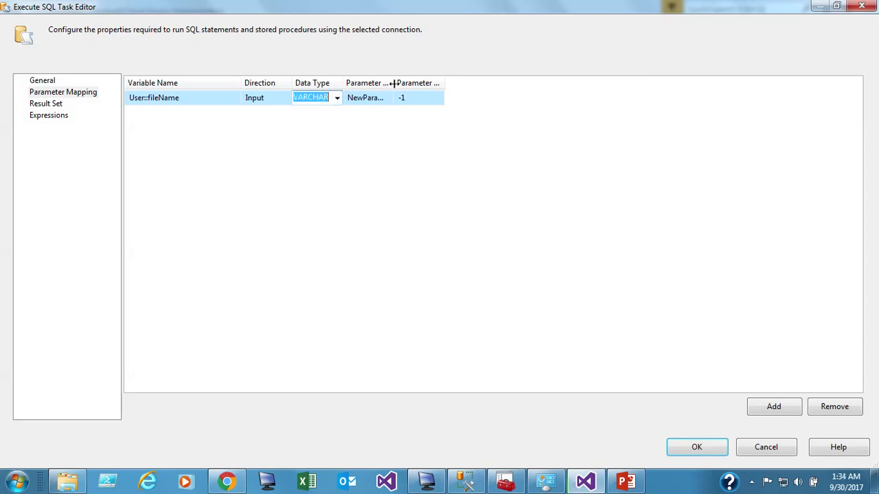
{"action": "left_click_drag", "start_coordinate": [394, 83], "coordinate": [496, 85]}
{"action": "left_click", "coordinate": [454, 100]}
{"action": "left_click_drag", "start_coordinate": [435, 98], "coordinate": [217, 78]}
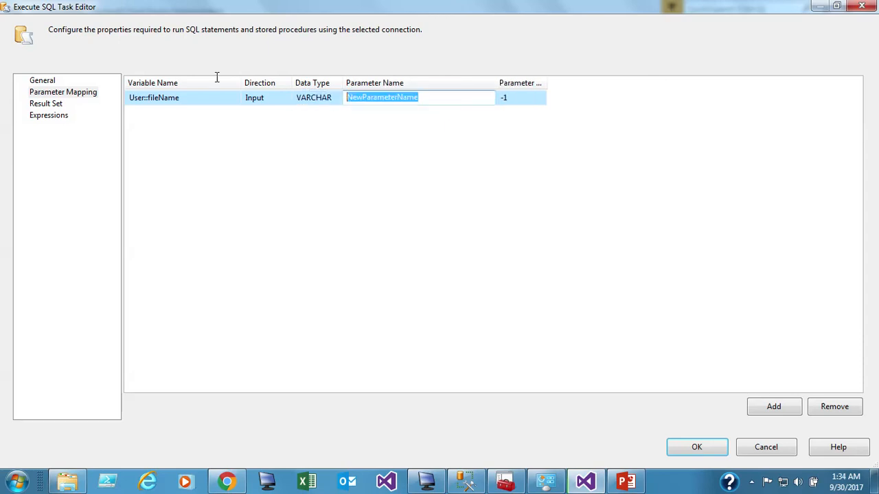
{"action": "type", "text": "0"}
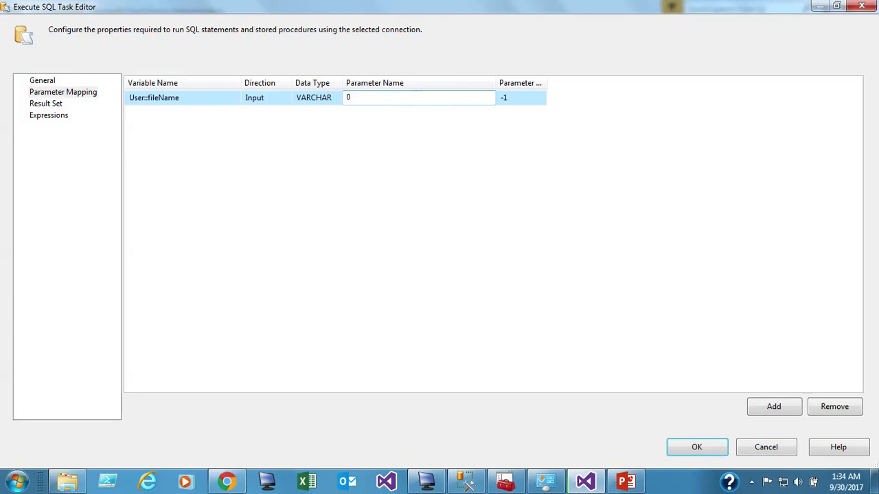
{"action": "left_click", "coordinate": [255, 101]}
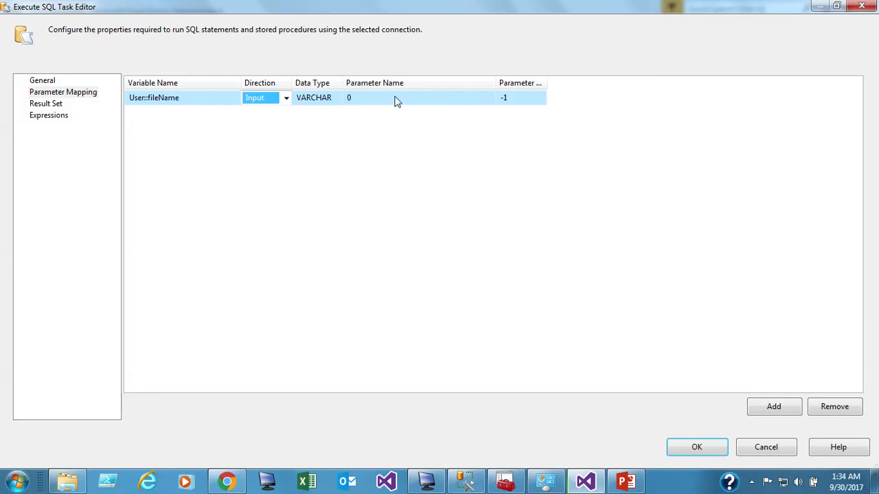
- Add a second parameter mapping and set its variable to User::rowCount
{"action": "left_click", "coordinate": [781, 408]}
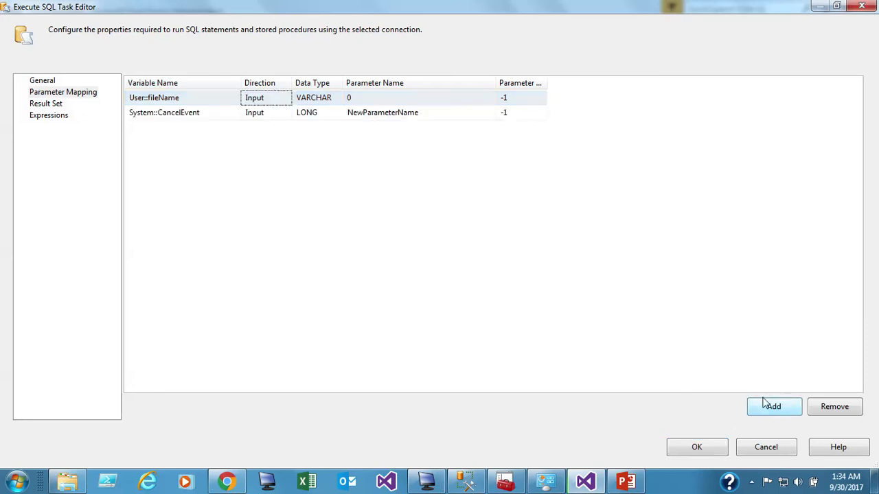
{"action": "left_click", "coordinate": [224, 115]}
{"action": "left_click", "coordinate": [236, 114]}
{"action": "left_click_drag", "start_coordinate": [236, 140], "coordinate": [240, 217]}
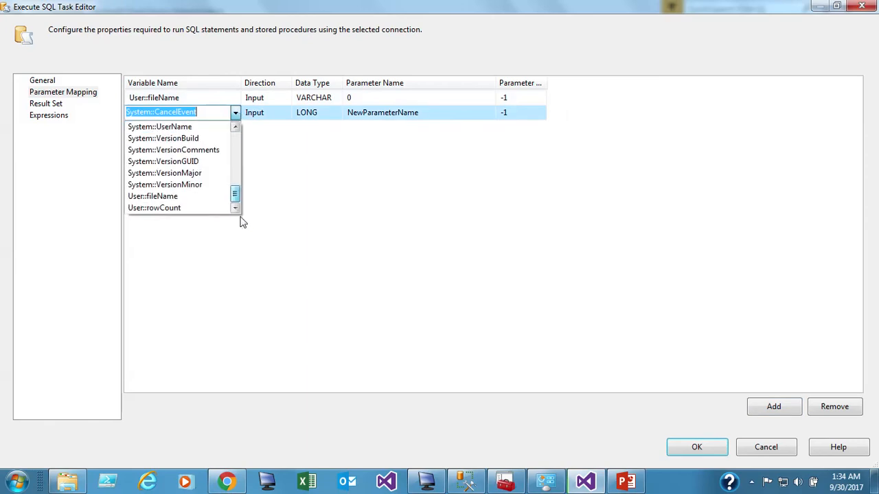
{"action": "left_click", "coordinate": [169, 209]}
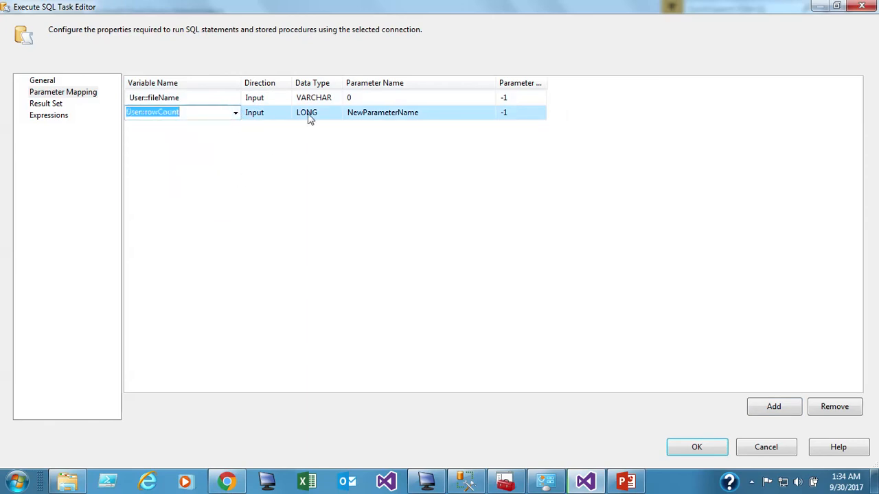
- Set the User::rowCount mapping's parameter name to 1 and accept the log row count task settings
{"action": "left_click", "coordinate": [432, 110]}
{"action": "left_click_drag", "start_coordinate": [432, 111], "coordinate": [218, 99]}
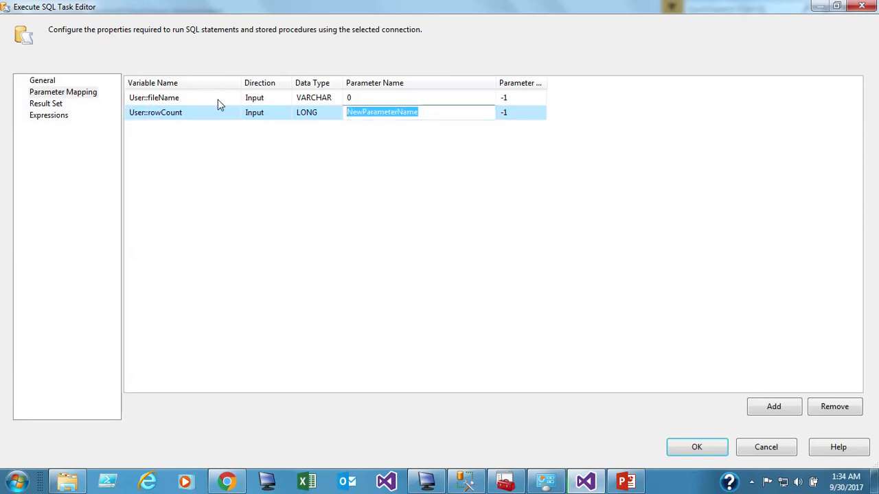
{"action": "type", "text": "1"}
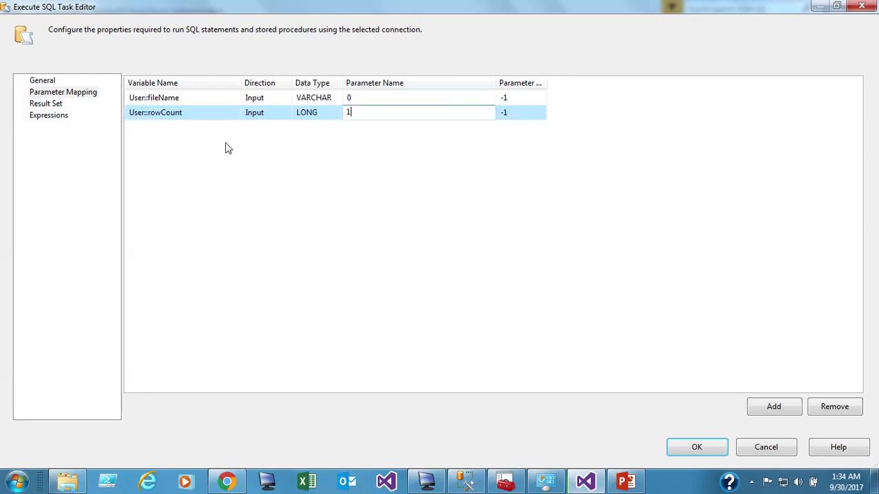
{"action": "left_click", "coordinate": [263, 98]}
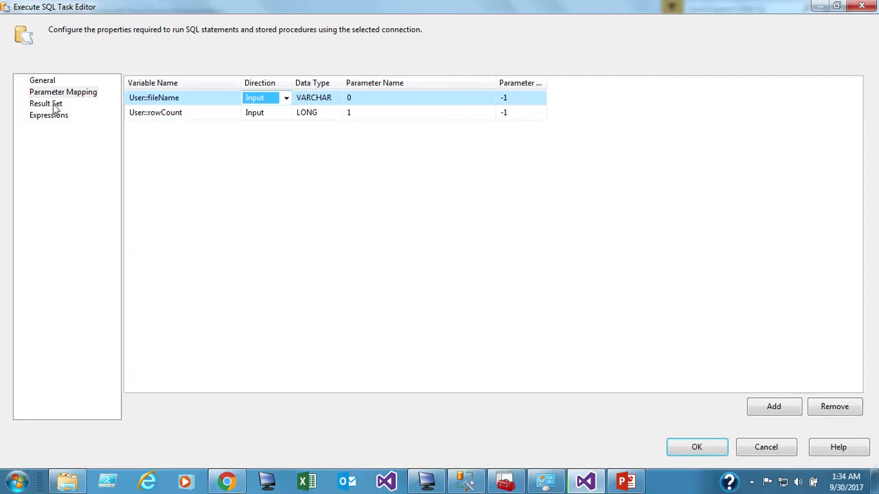
{"action": "left_click", "coordinate": [695, 448]}
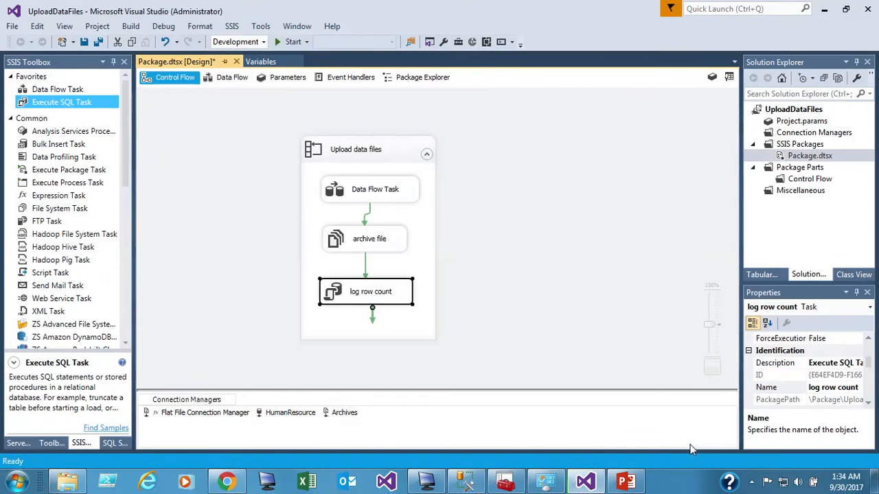
{"action": "left_click", "coordinate": [488, 294]}
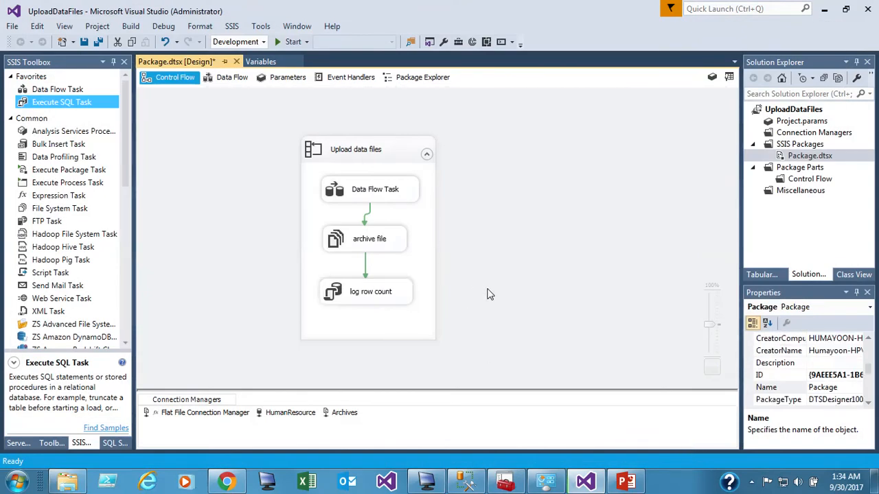
- Check the CSV files in the DataFiles folder, then switch to SQL Server Management Studio and run only the monthly_data select statement
{"action": "left_click", "coordinate": [427, 481]}
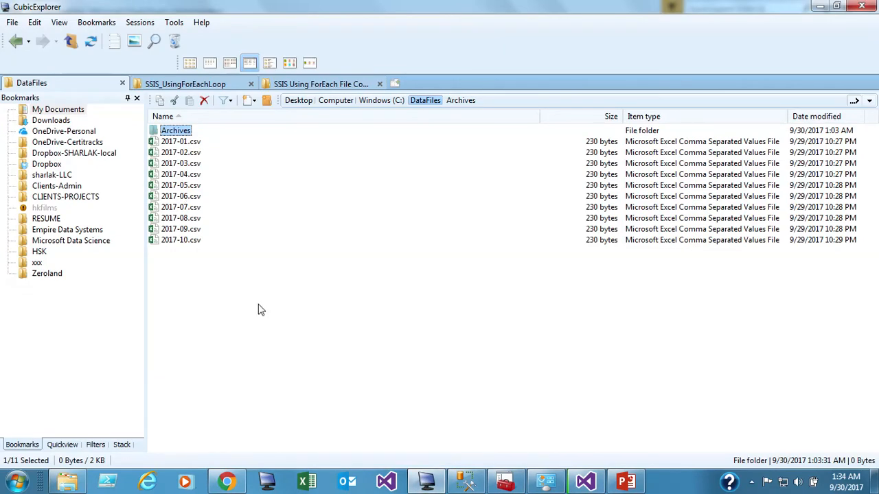
{"action": "left_click", "coordinate": [467, 483]}
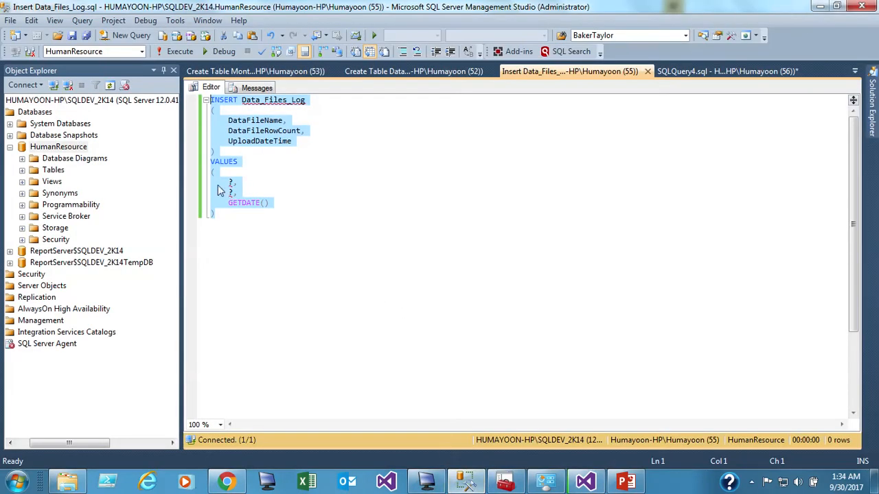
{"action": "left_click", "coordinate": [319, 213]}
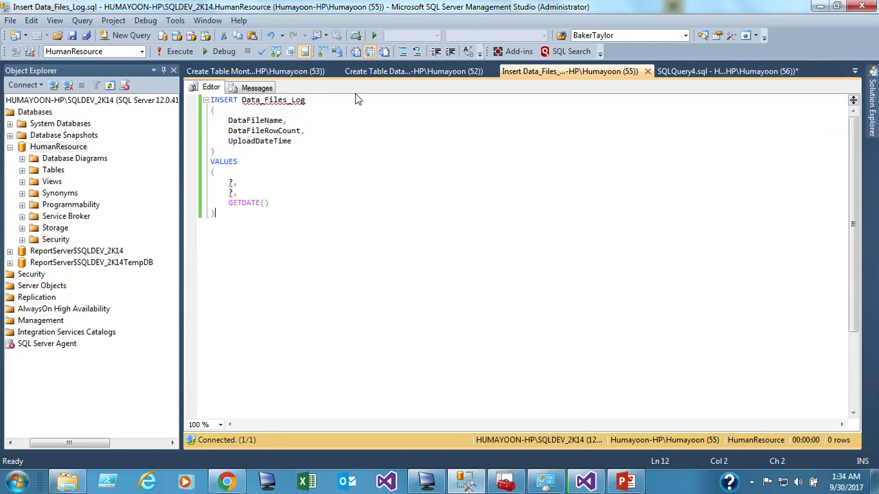
{"action": "left_click", "coordinate": [687, 71]}
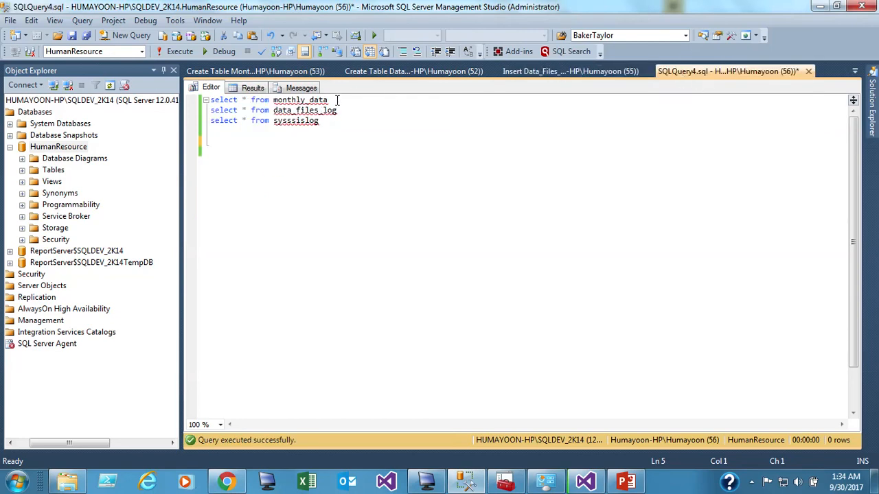
{"action": "left_click_drag", "start_coordinate": [338, 101], "coordinate": [123, 102]}
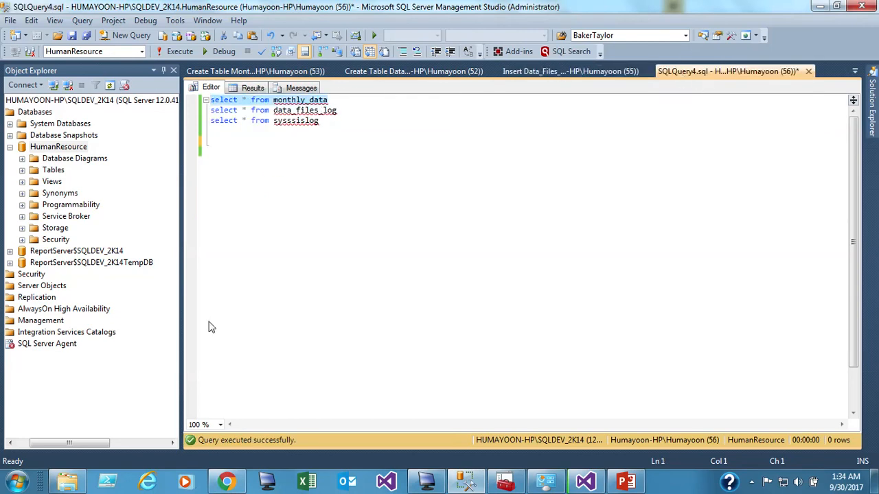
{"action": "left_click", "coordinate": [176, 51]}
{"action": "left_click", "coordinate": [197, 89]}
- Run only the select statement on data_files_log and return to the query text
{"action": "left_click_drag", "start_coordinate": [340, 110], "coordinate": [212, 114]}
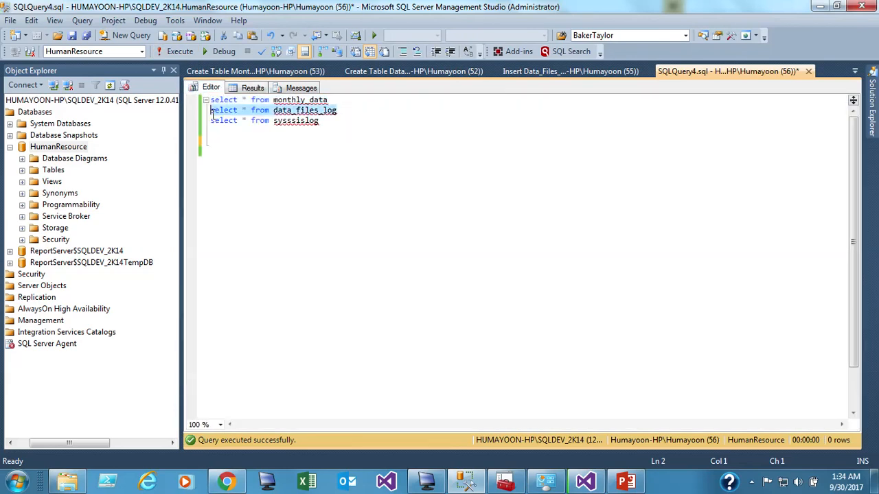
{"action": "left_click", "coordinate": [173, 53]}
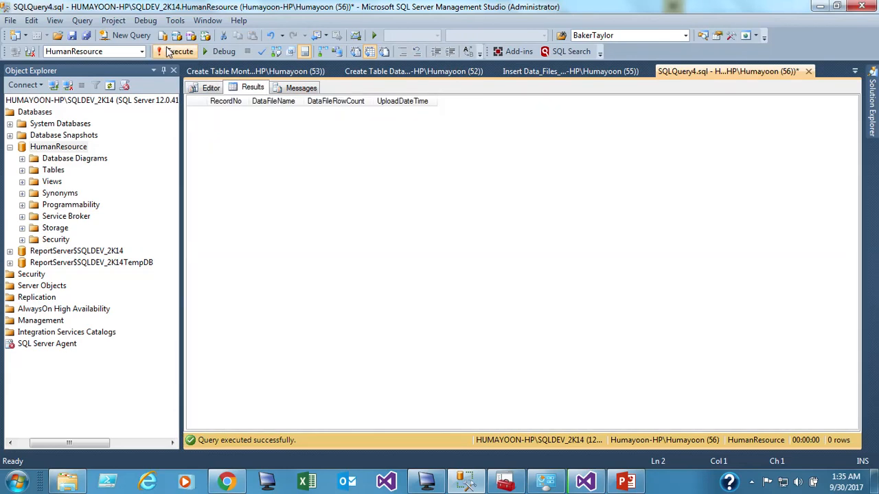
{"action": "left_click", "coordinate": [204, 87]}
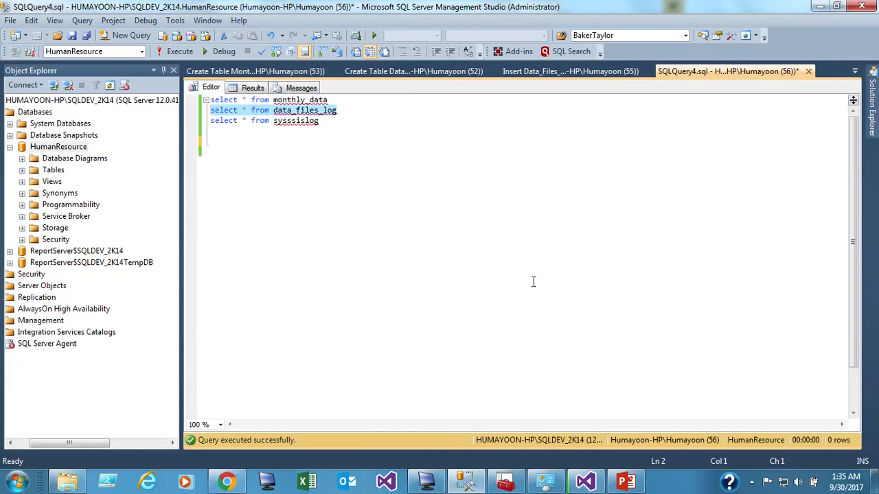
- Switch to Visual Studio, add an SSIS log provider for SQL Server to the package logging, and enable it for the Package container
{"action": "left_click", "coordinate": [586, 482]}
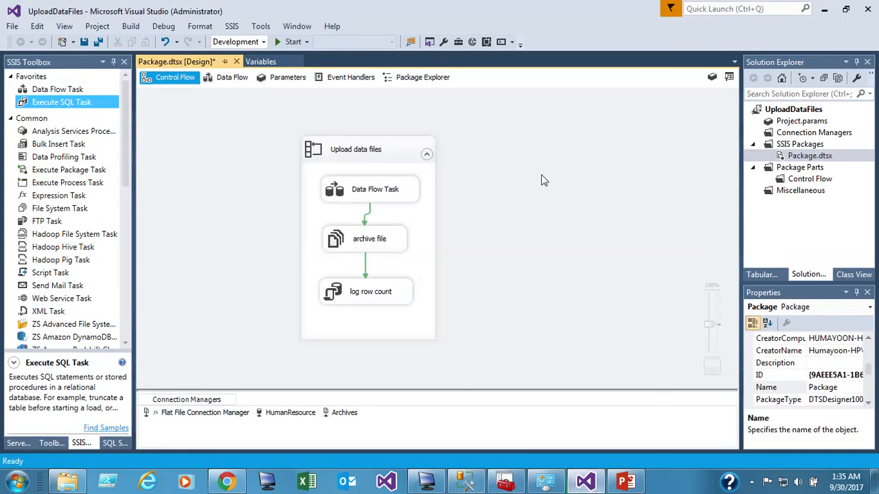
{"action": "right_click", "coordinate": [495, 140]}
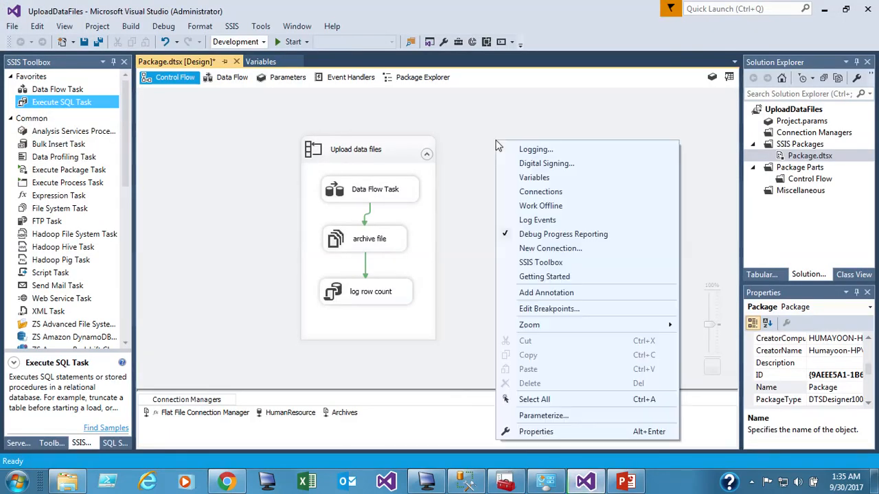
{"action": "left_click", "coordinate": [506, 152]}
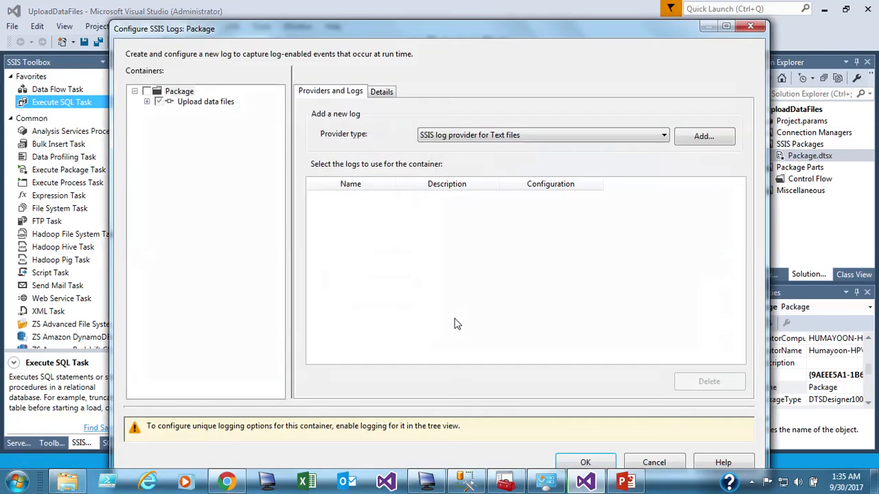
{"action": "left_click", "coordinate": [613, 136]}
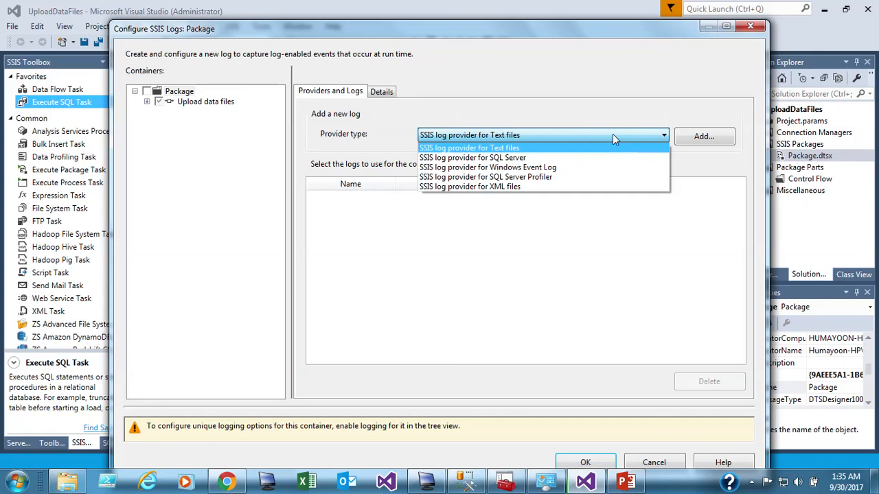
{"action": "left_click", "coordinate": [457, 159]}
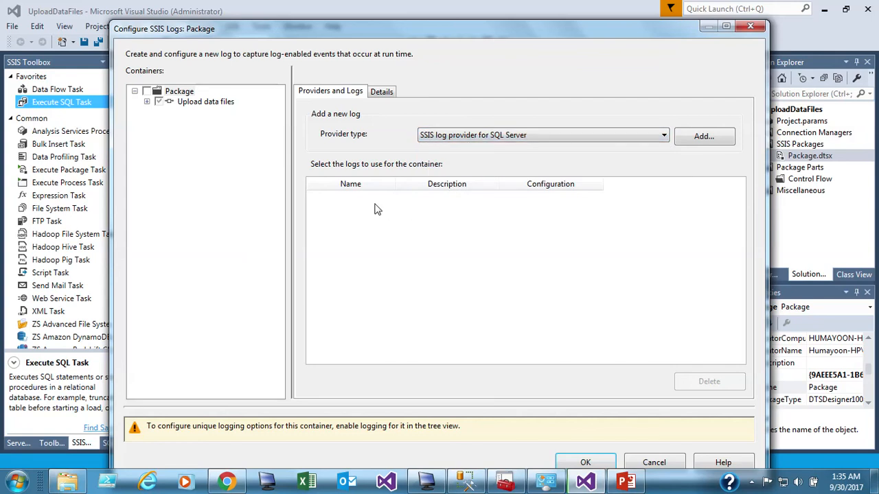
{"action": "left_click", "coordinate": [703, 136]}
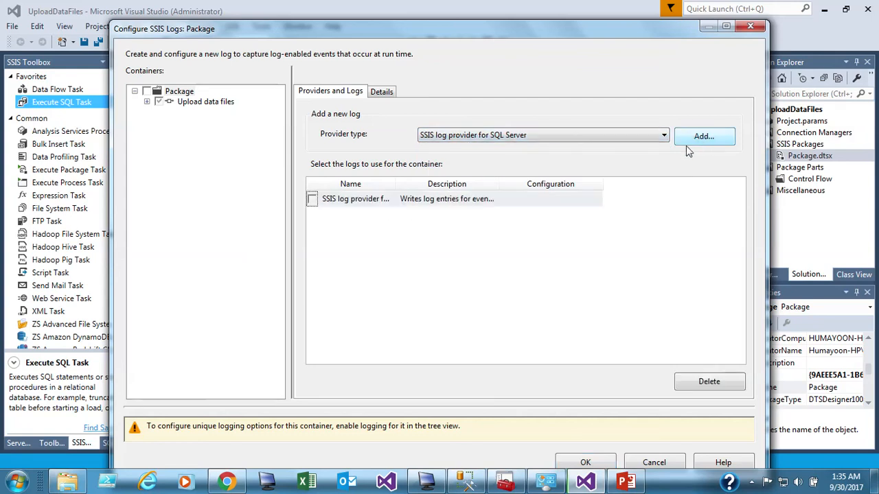
{"action": "left_click", "coordinate": [146, 90]}
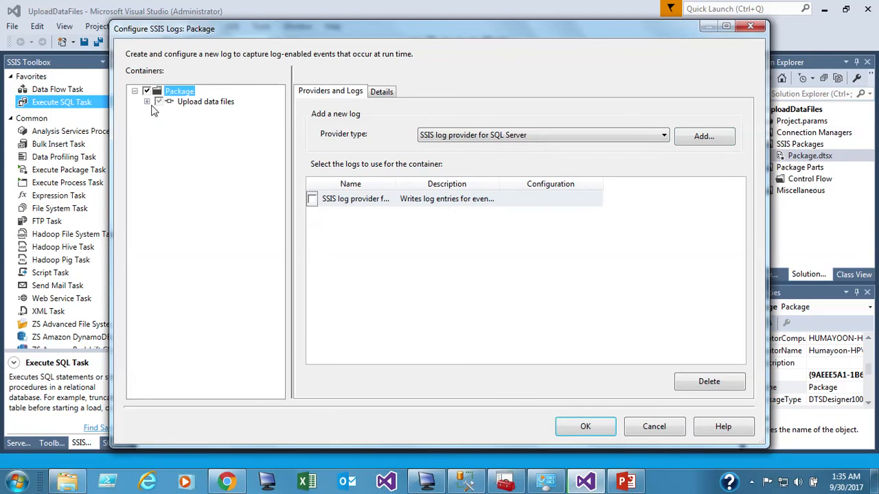
{"action": "left_click", "coordinate": [311, 200]}
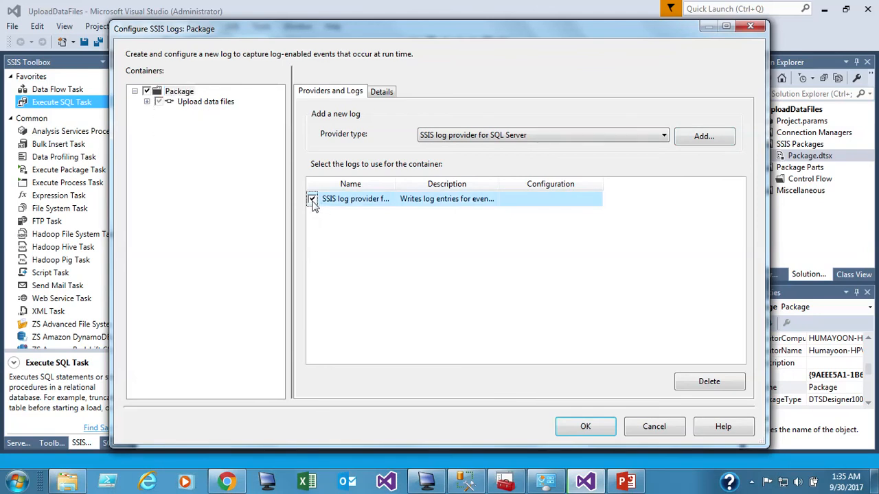
- Show the advanced logging details and select the OnError event with all its columns for the Package container
{"action": "left_click", "coordinate": [382, 93]}
{"action": "left_click", "coordinate": [518, 379]}
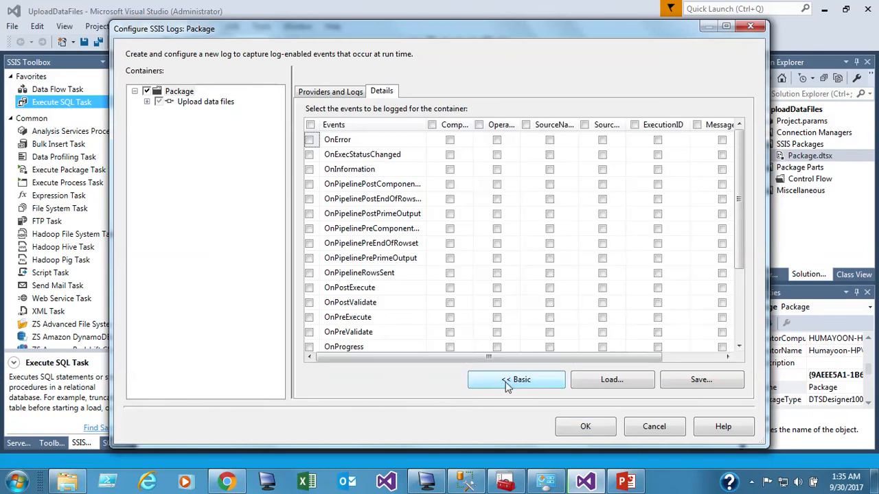
{"action": "left_click", "coordinate": [728, 26]}
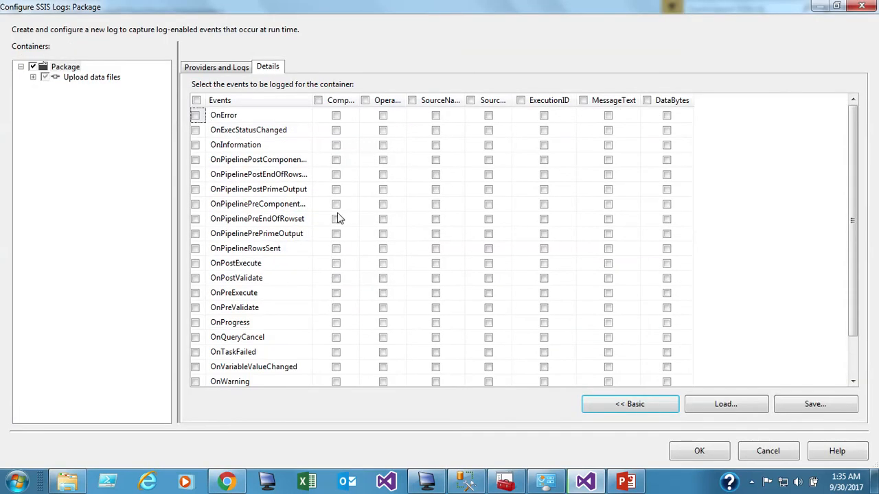
{"action": "left_click", "coordinate": [195, 115]}
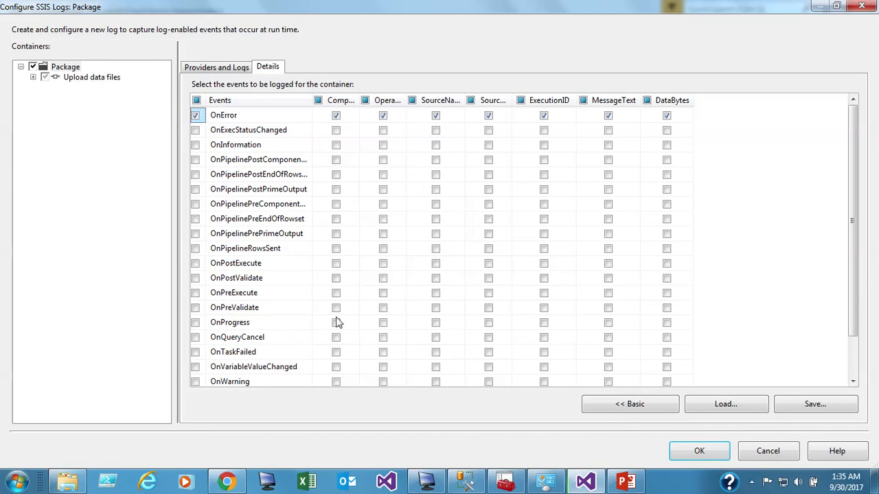
- Set the SQL Server log provider's configuration to the HumanResource connection, accept the logging settings and save all files
{"action": "left_click", "coordinate": [193, 69]}
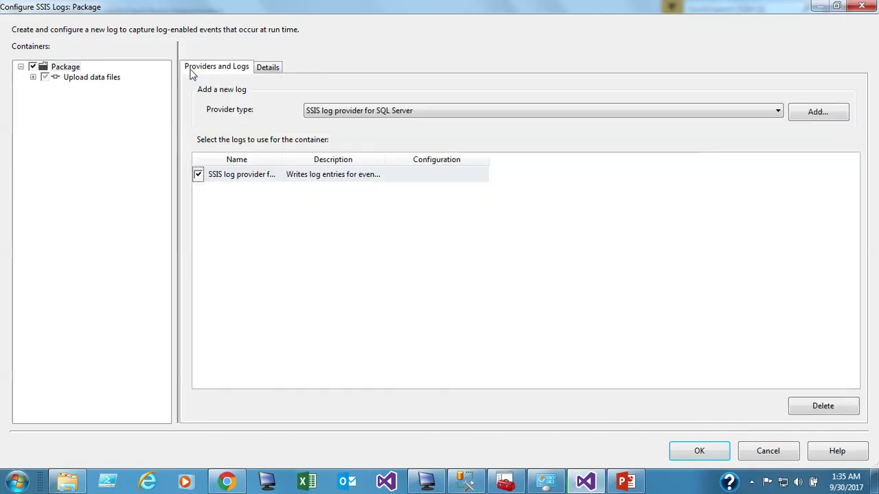
{"action": "left_click", "coordinate": [473, 175]}
{"action": "left_click", "coordinate": [482, 176]}
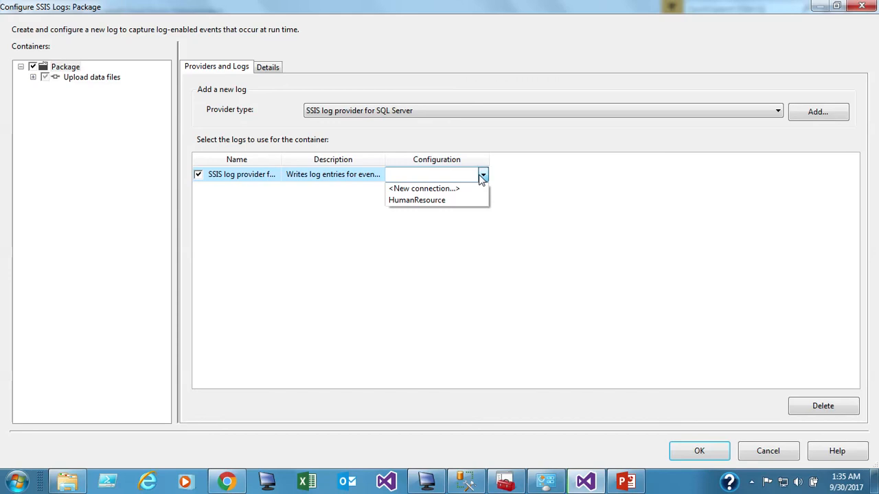
{"action": "left_click", "coordinate": [456, 200]}
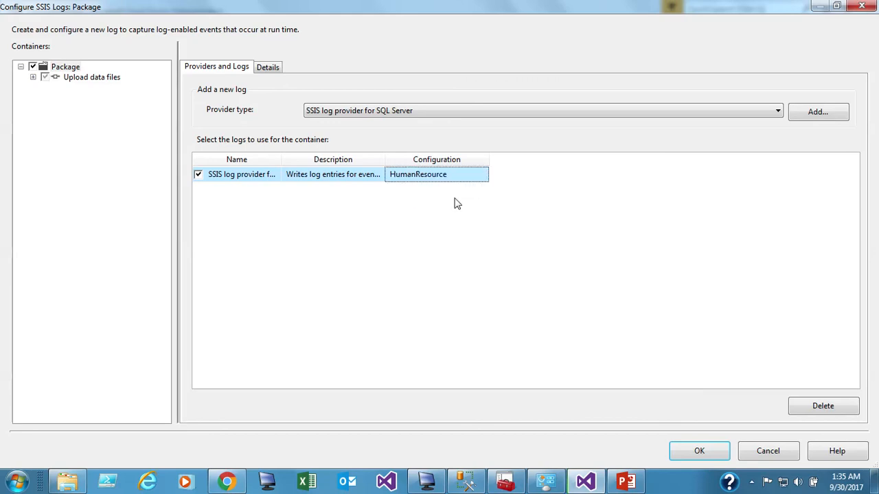
{"action": "left_click", "coordinate": [687, 454]}
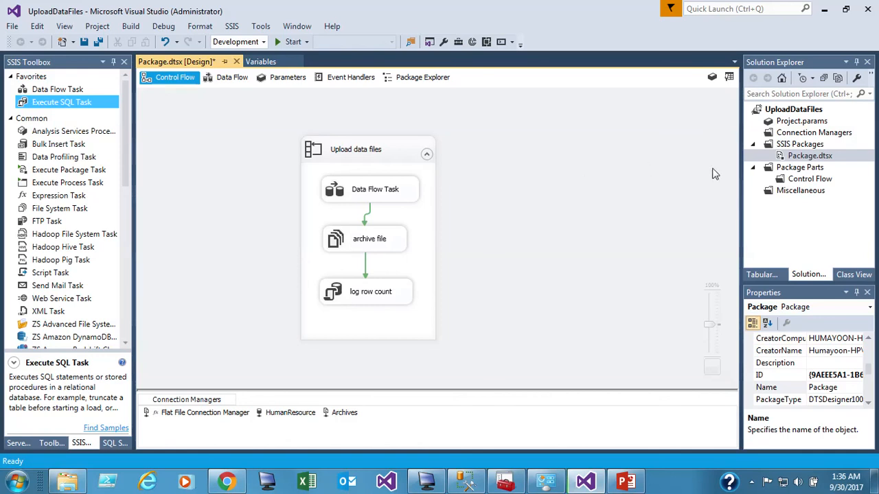
{"action": "left_click", "coordinate": [99, 42]}
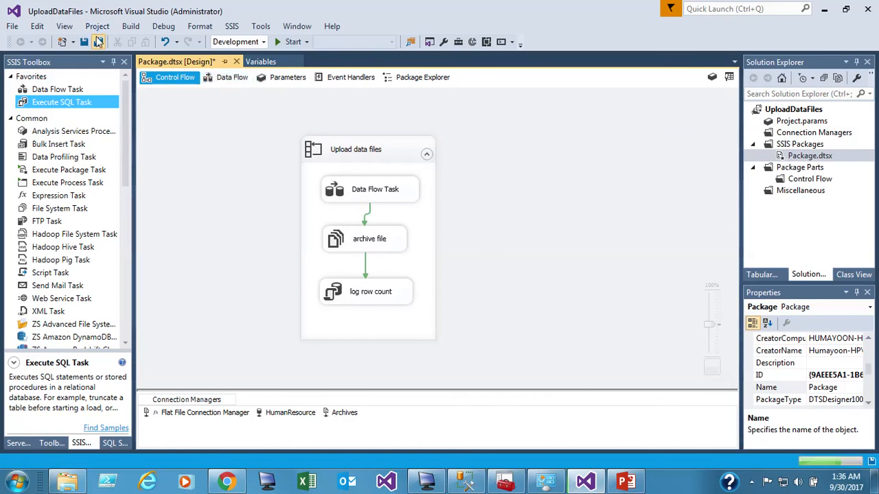
- Execute Package.dtsx from the SSIS packages and stop debugging once the run completes
{"action": "left_click", "coordinate": [781, 156]}
{"action": "right_click", "coordinate": [781, 155]}
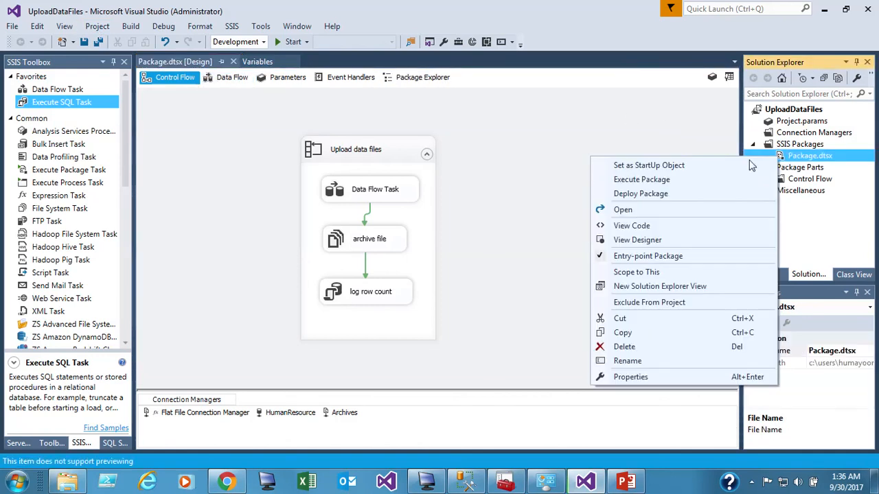
{"action": "left_click", "coordinate": [676, 178]}
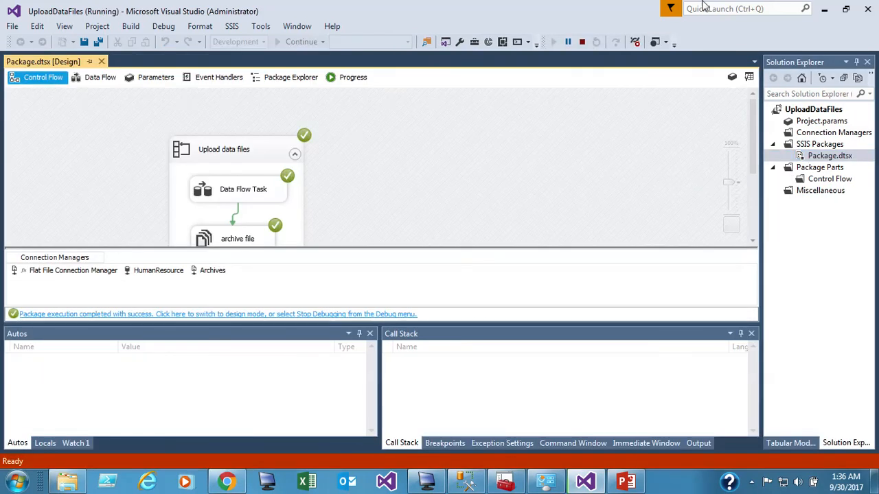
{"action": "left_click", "coordinate": [583, 43]}
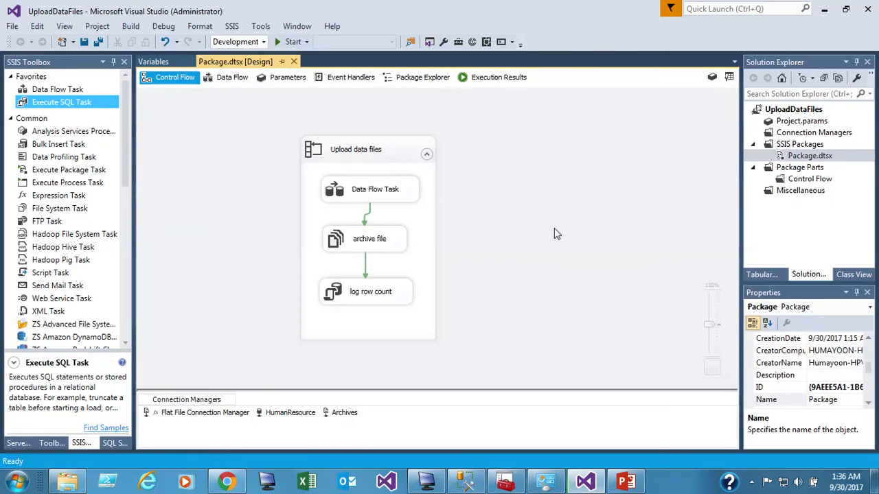
- Switch to CubicExplorer, refresh the view of C:\DataFiles and inspect the CSV files in its Archives folder
{"action": "left_click", "coordinate": [427, 483]}
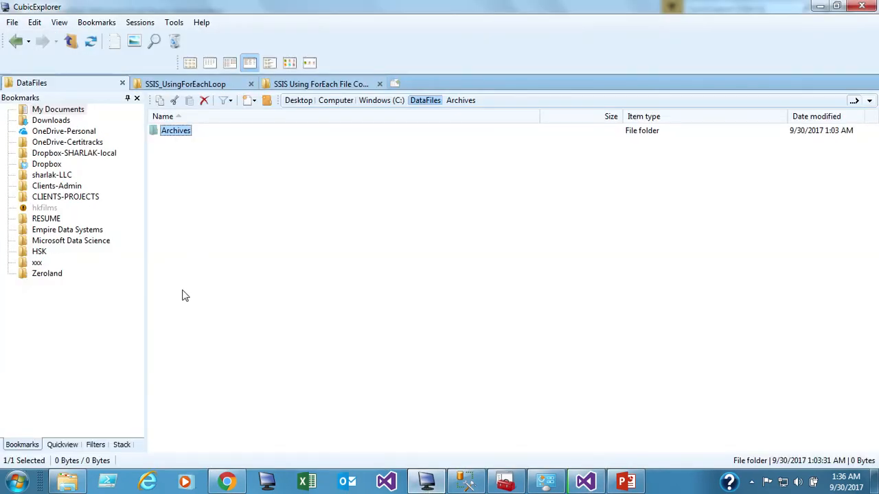
{"action": "left_click", "coordinate": [173, 268]}
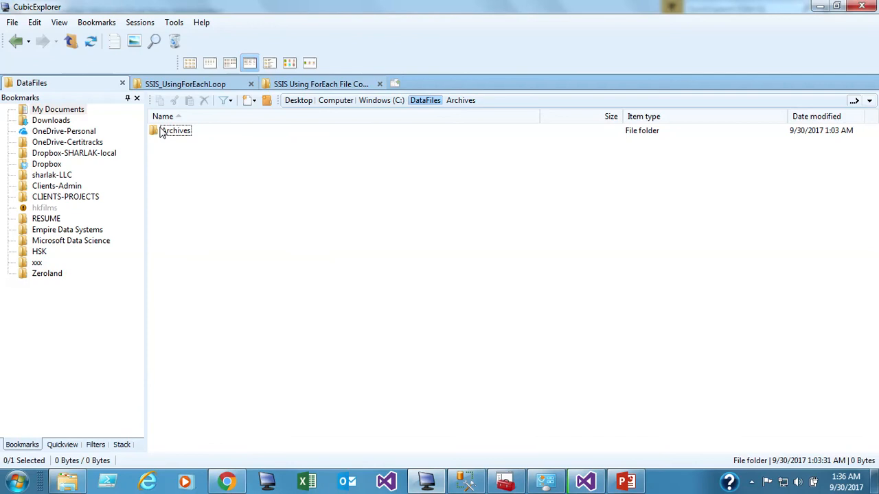
{"action": "key", "text": "BackSpace"}
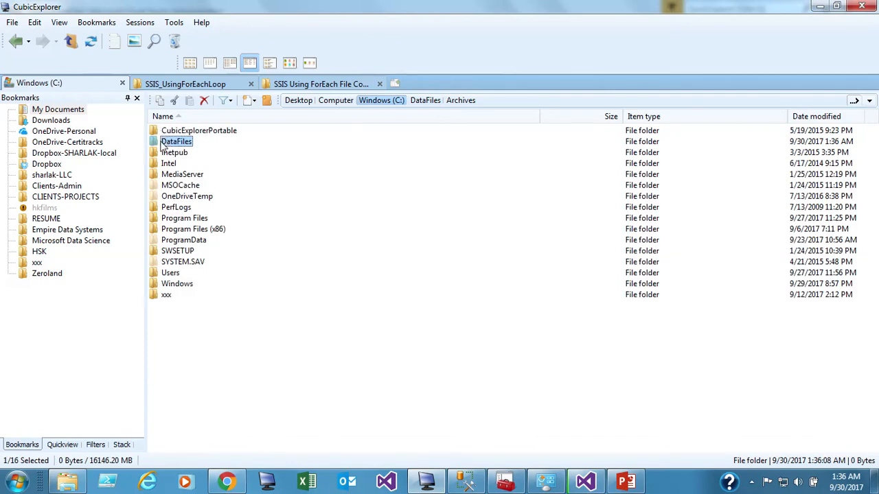
{"action": "double_click", "coordinate": [163, 143]}
{"action": "right_click", "coordinate": [165, 131]}
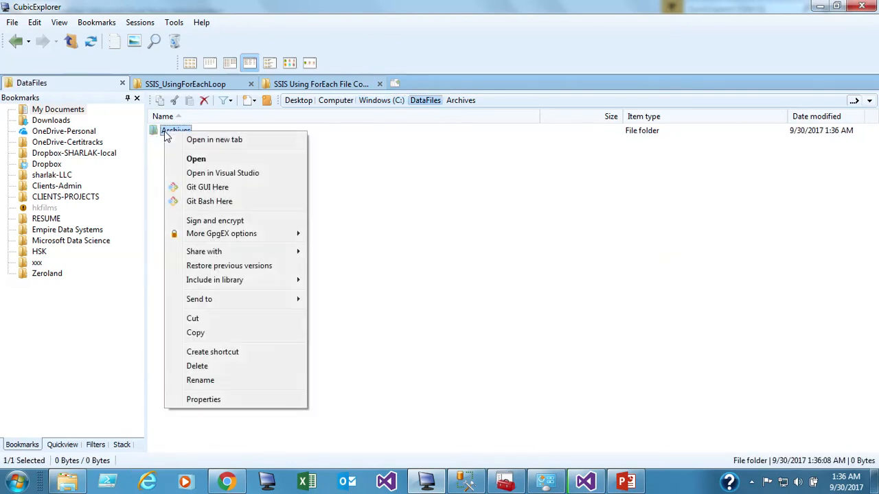
{"action": "left_click", "coordinate": [196, 160]}
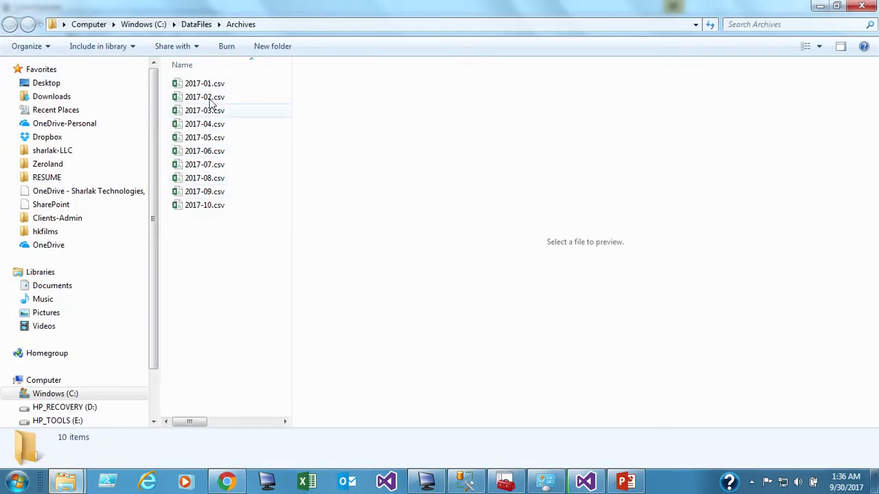
{"action": "left_click", "coordinate": [867, 8]}
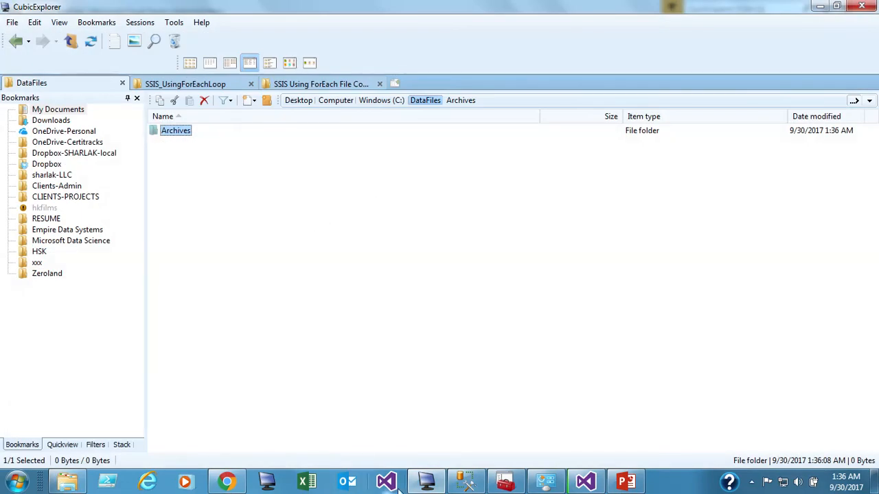
- Switch to SQL Server Management Studio and run only the query "select * from monthly_data"
{"action": "left_click", "coordinate": [467, 482]}
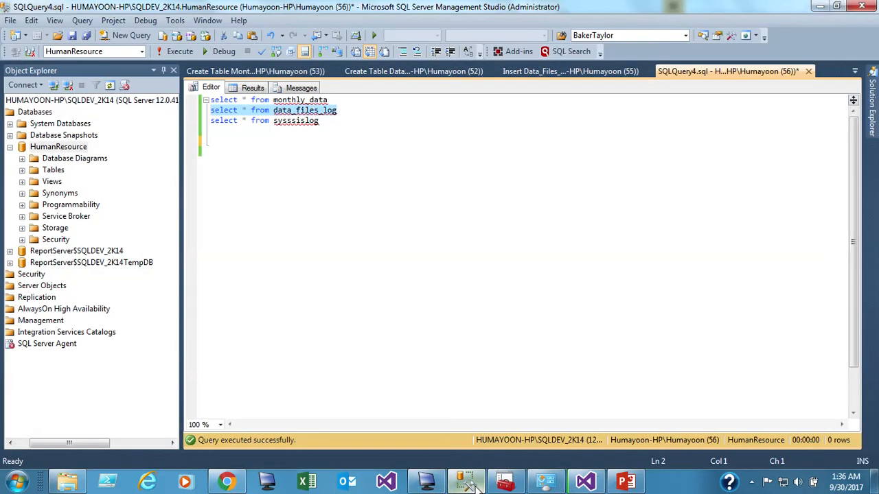
{"action": "left_click", "coordinate": [336, 99]}
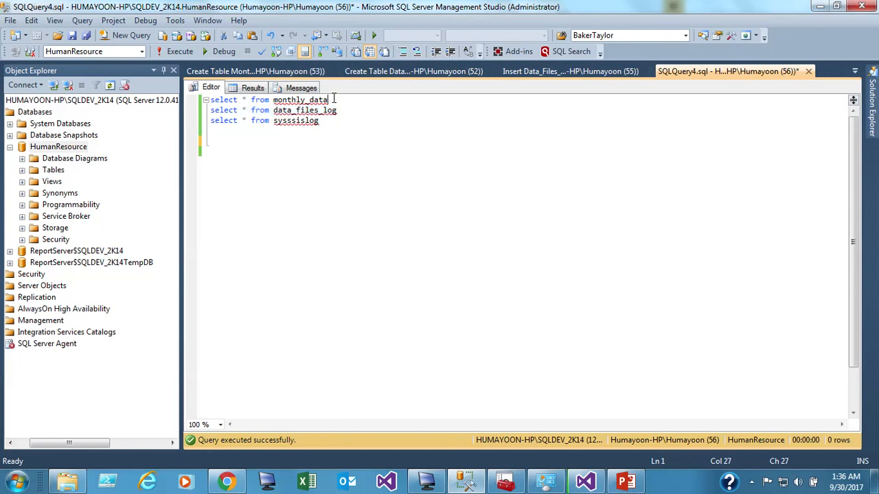
{"action": "left_click_drag", "start_coordinate": [334, 100], "coordinate": [209, 100]}
{"action": "left_click", "coordinate": [171, 52]}
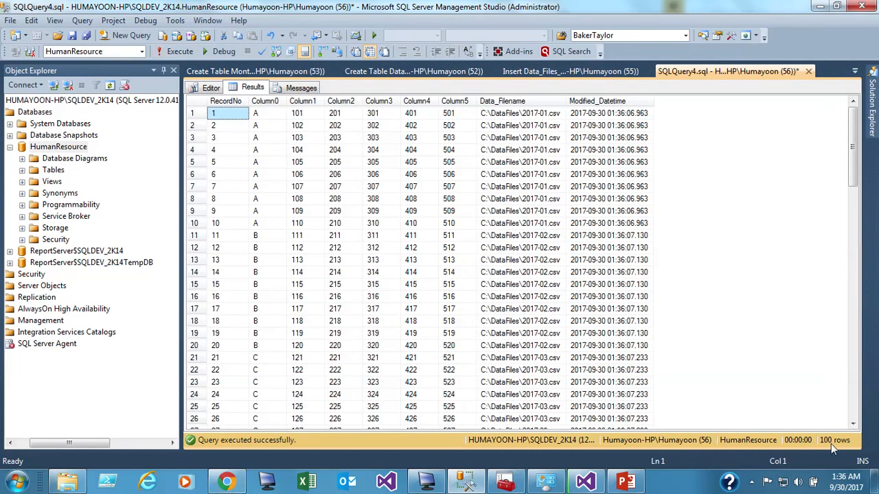
- Review the monthly_data rows through to the last record and widen the Data_Filename column in the results
{"action": "left_click", "coordinate": [195, 223]}
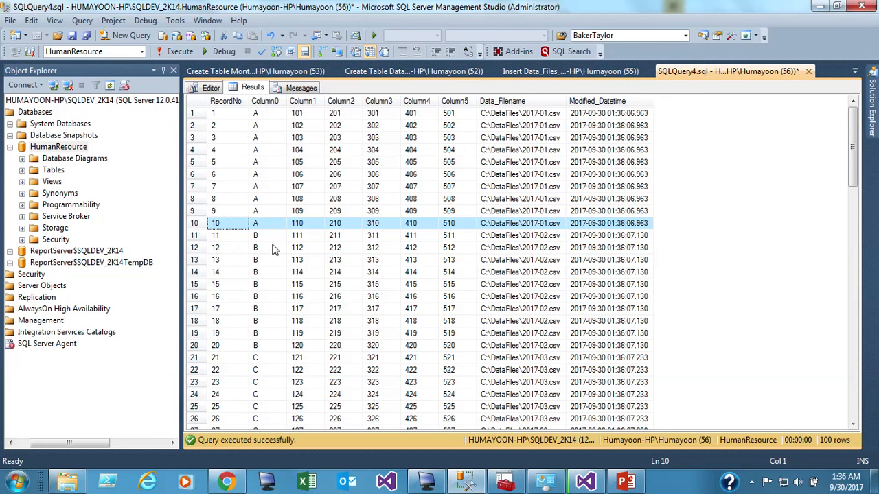
{"action": "left_click", "coordinate": [273, 126]}
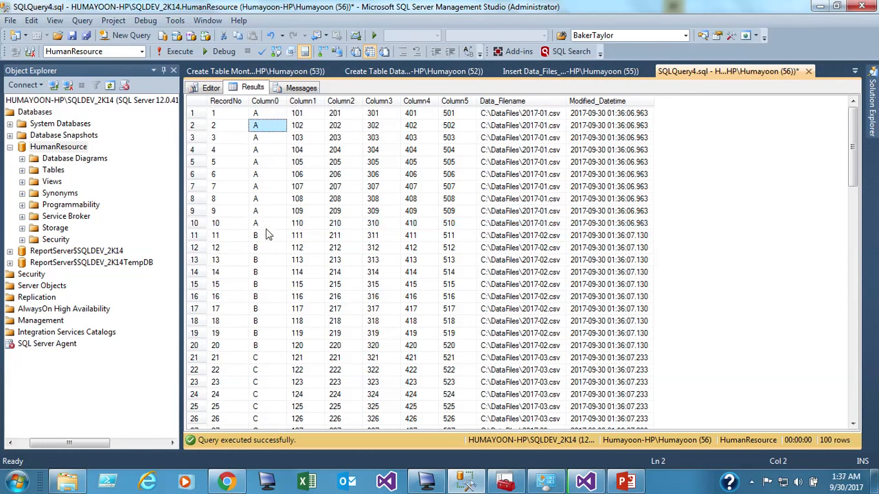
{"action": "left_click", "coordinate": [268, 260]}
{"action": "scroll", "coordinate": [293, 393], "scroll_direction": "down", "scroll_amount": 18}
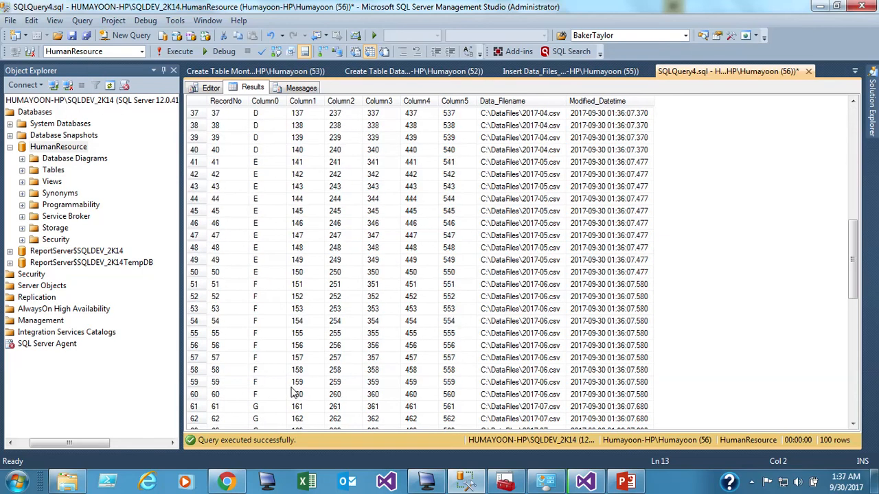
{"action": "scroll", "coordinate": [292, 393], "scroll_direction": "down", "scroll_amount": 7}
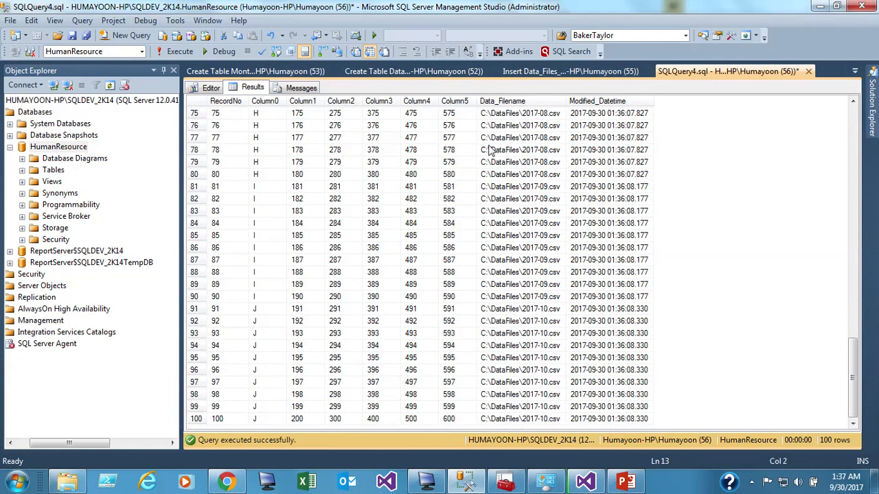
{"action": "left_click", "coordinate": [490, 150]}
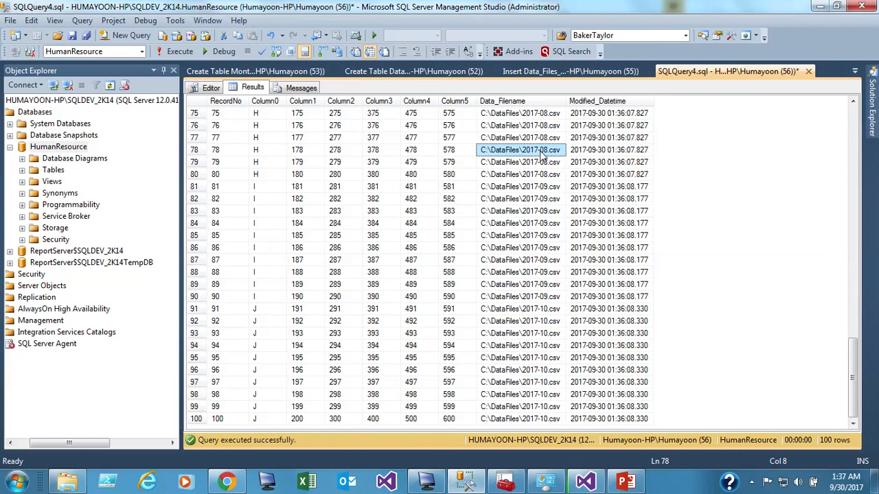
{"action": "left_click_drag", "start_coordinate": [567, 105], "coordinate": [618, 112]}
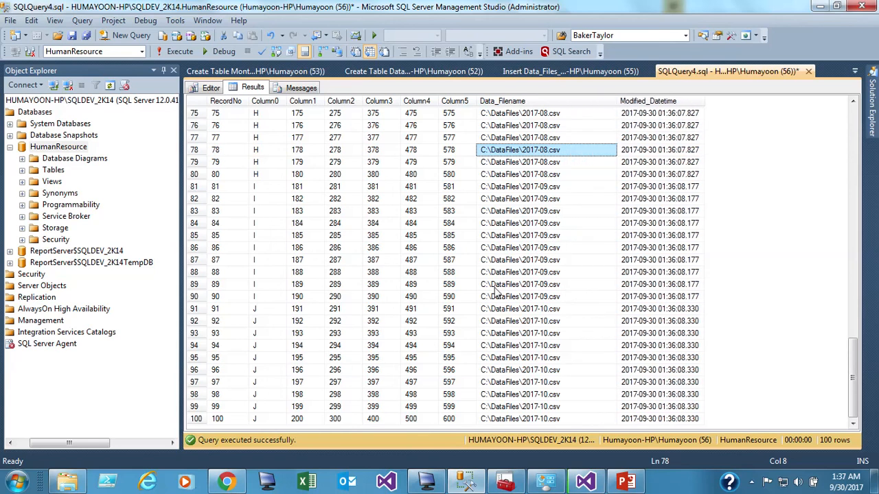
- Run only the query "select * from data_files_log" and check the file name, row count and upload time values
{"action": "left_click", "coordinate": [211, 88]}
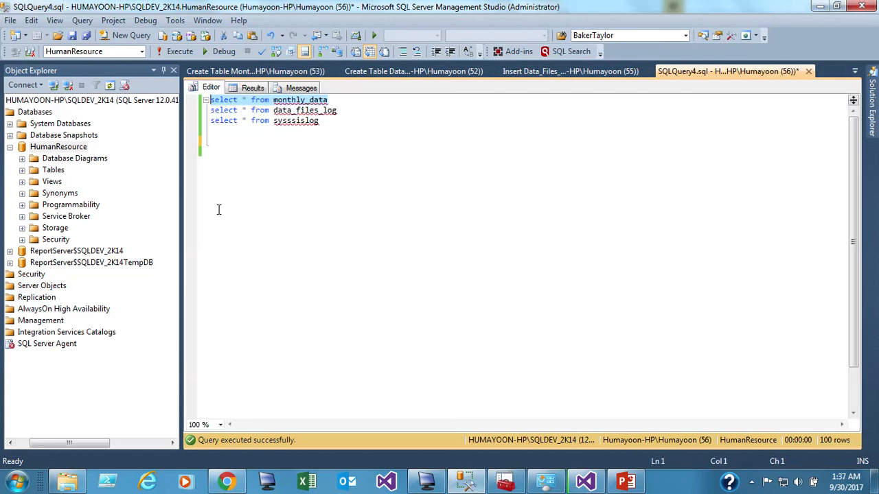
{"action": "left_click_drag", "start_coordinate": [343, 111], "coordinate": [175, 106]}
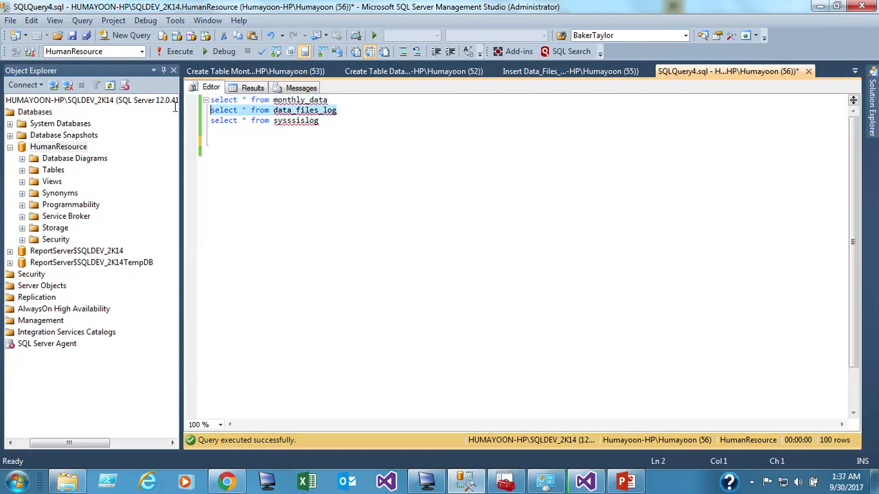
{"action": "left_click", "coordinate": [180, 52]}
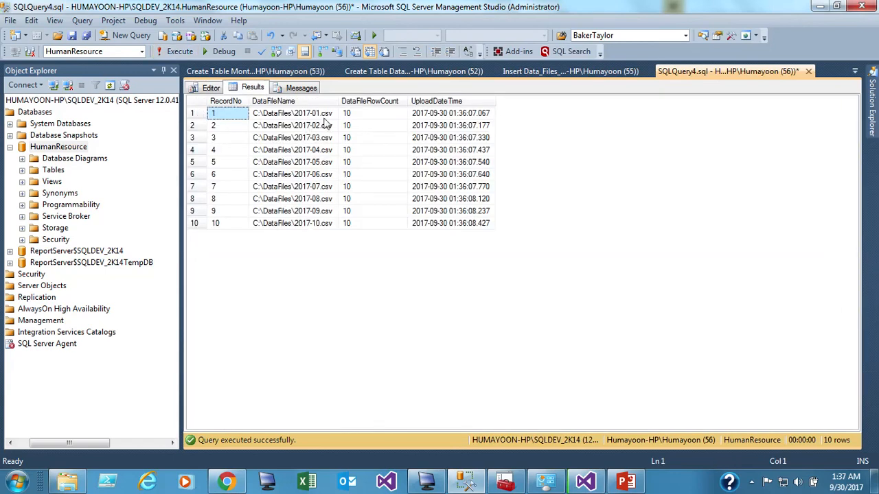
{"action": "left_click", "coordinate": [318, 186]}
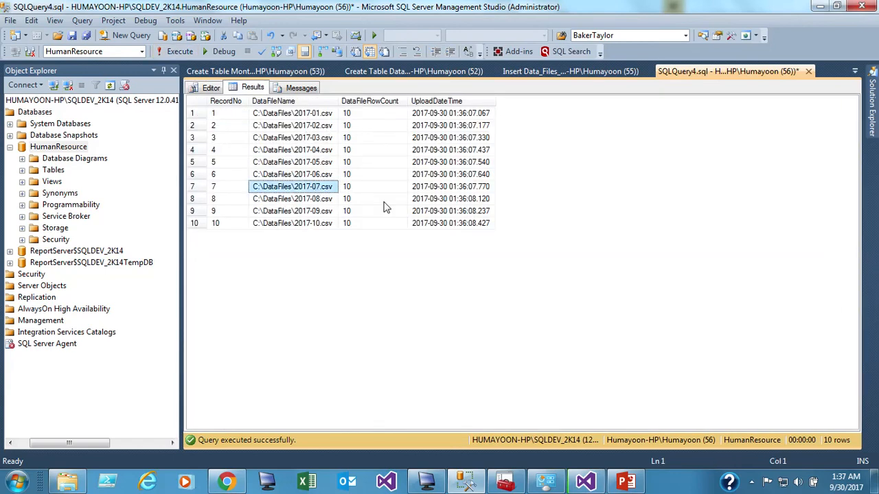
{"action": "left_click", "coordinate": [349, 187]}
{"action": "left_click", "coordinate": [442, 188]}
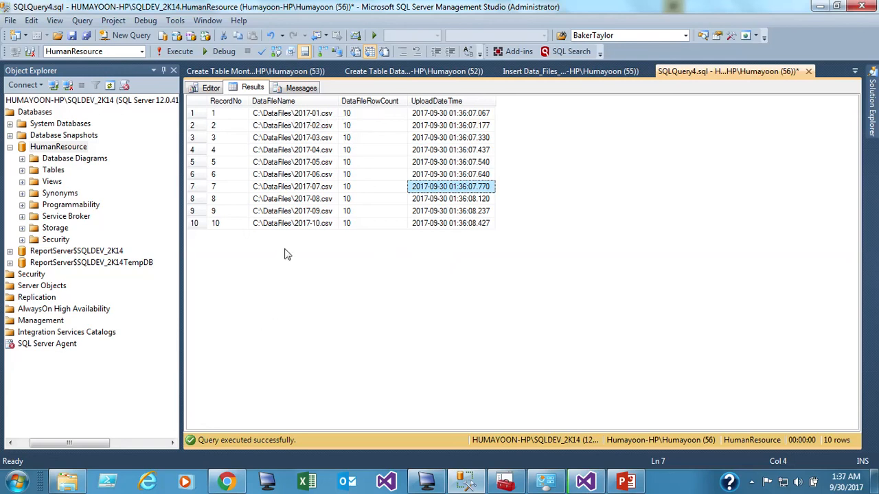
- Run only the query "select * from sysssislog", inspect the logged events and their message column, and return to the query text
{"action": "left_click", "coordinate": [192, 88]}
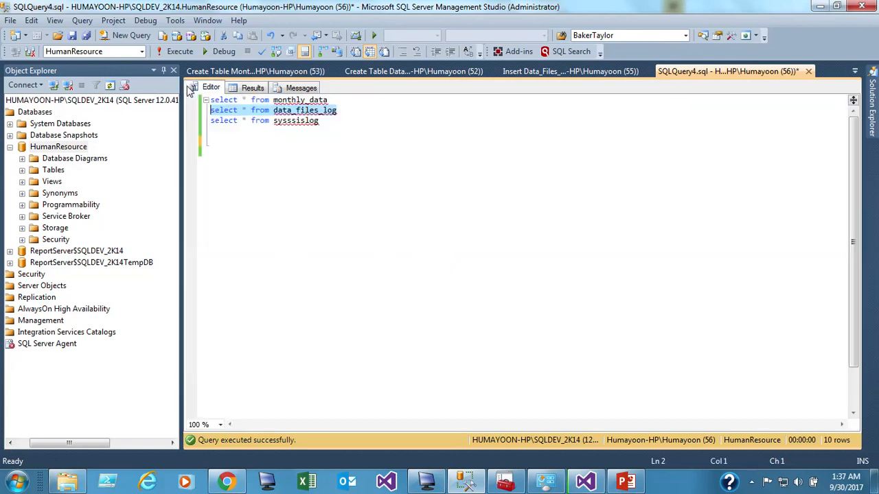
{"action": "left_click_drag", "start_coordinate": [322, 122], "coordinate": [165, 120]}
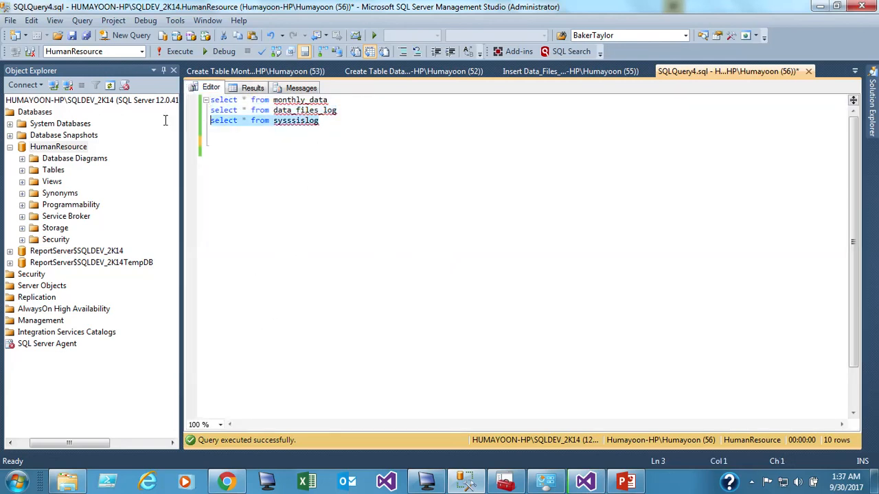
{"action": "left_click", "coordinate": [176, 50]}
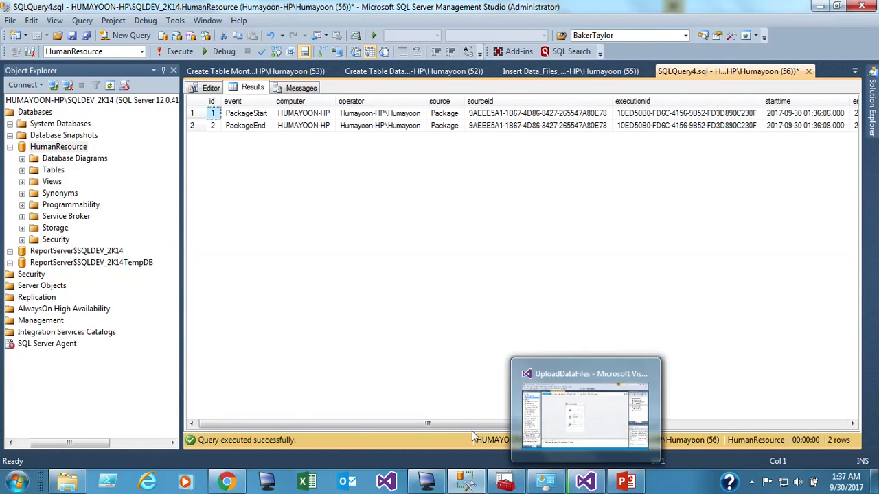
{"action": "left_click_drag", "start_coordinate": [470, 424], "coordinate": [260, 424]}
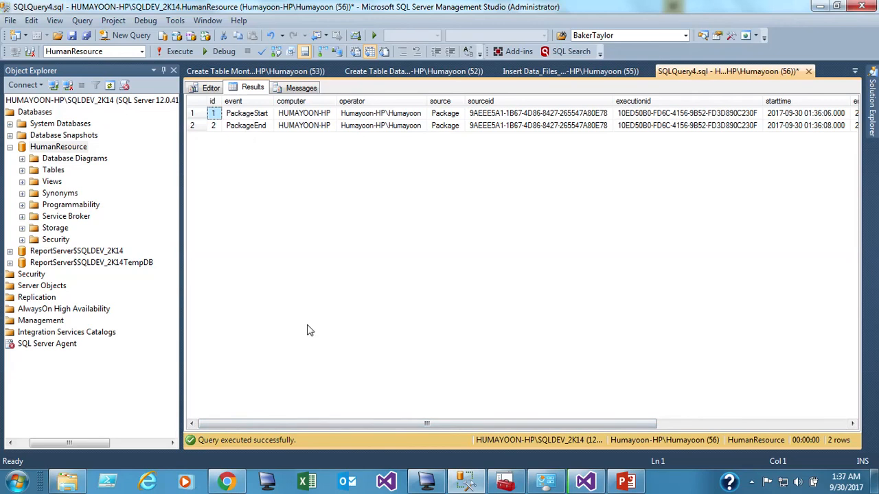
{"action": "left_click_drag", "start_coordinate": [337, 424], "coordinate": [528, 424]}
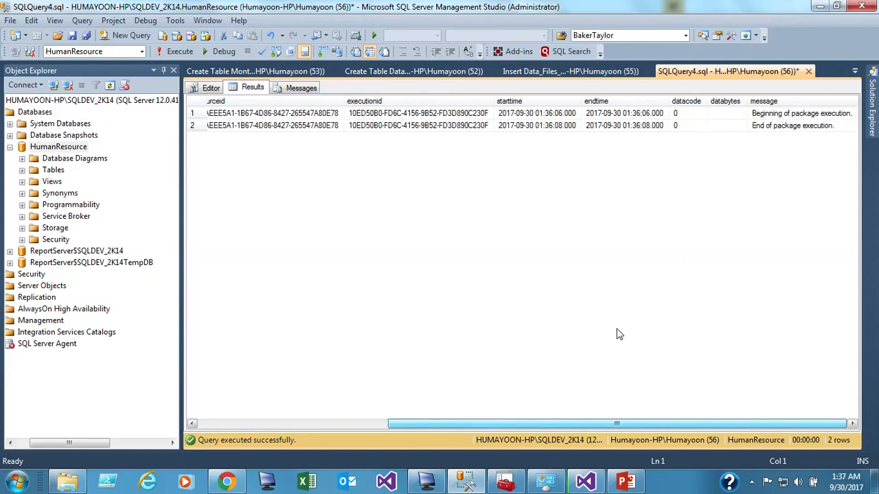
{"action": "left_click", "coordinate": [754, 113]}
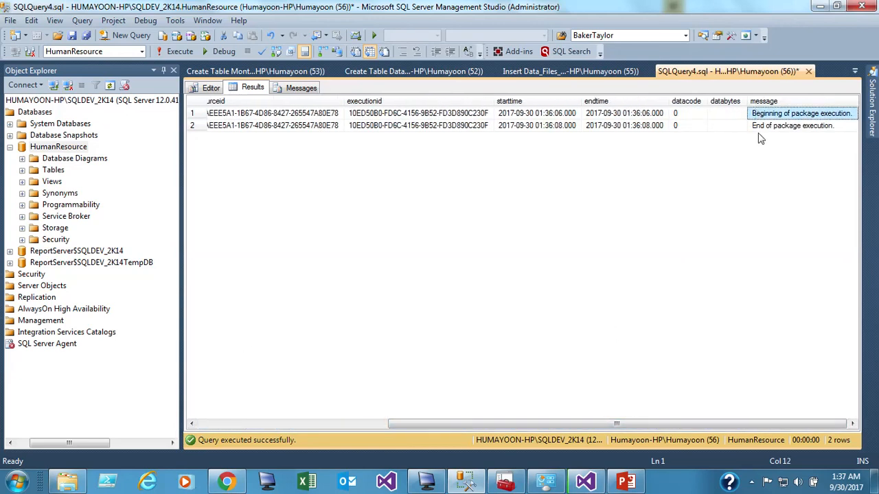
{"action": "left_click", "coordinate": [764, 126]}
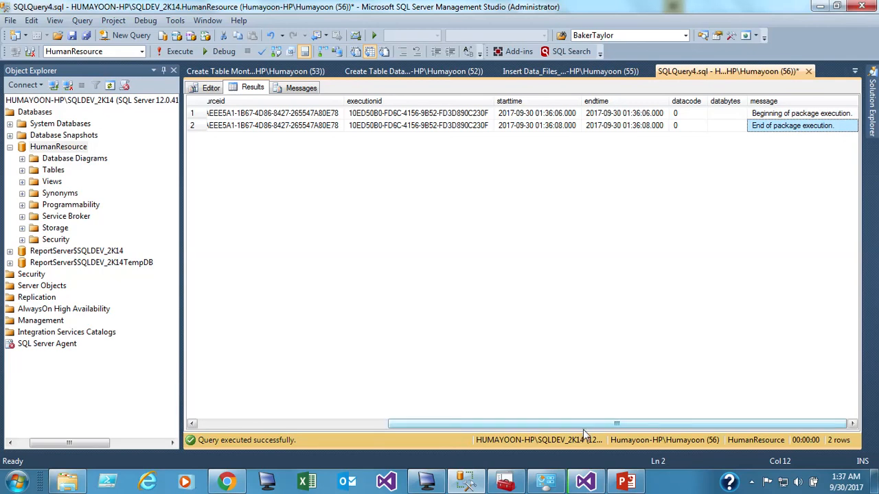
{"action": "left_click_drag", "start_coordinate": [591, 427], "coordinate": [347, 422]}
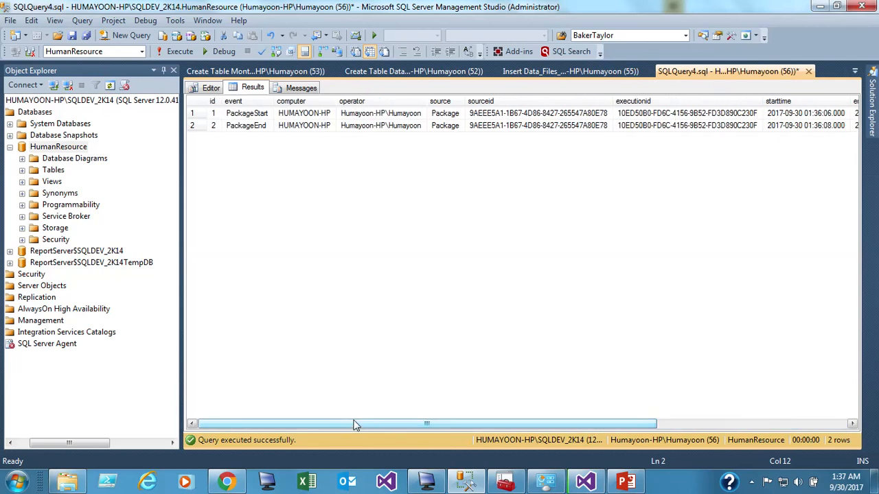
{"action": "left_click", "coordinate": [211, 88]}
- Switch to Visual Studio and review the available enumerator types for the "Upload data files" Foreach Loop container, then cancel its editor
{"action": "left_click", "coordinate": [583, 482]}
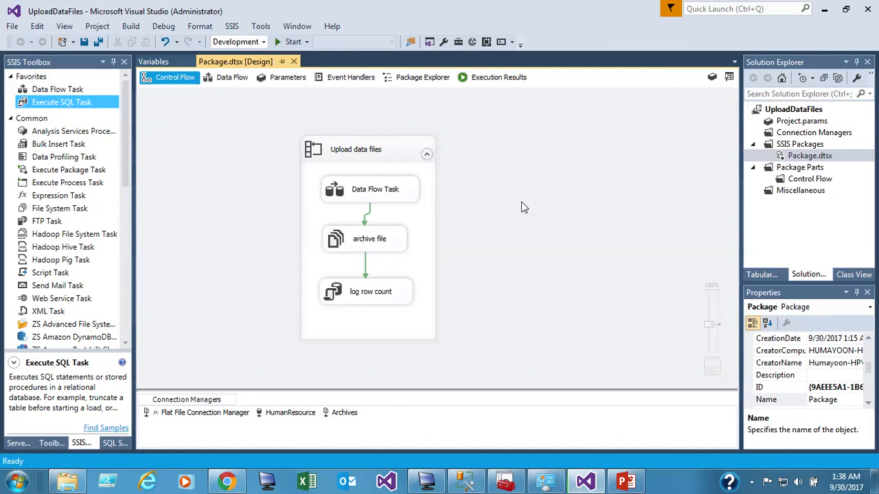
{"action": "left_click", "coordinate": [367, 161]}
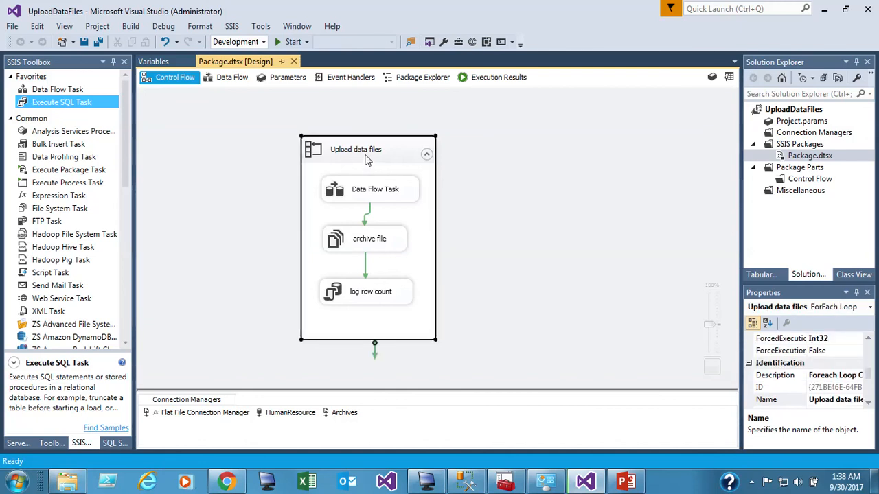
{"action": "left_click", "coordinate": [500, 213]}
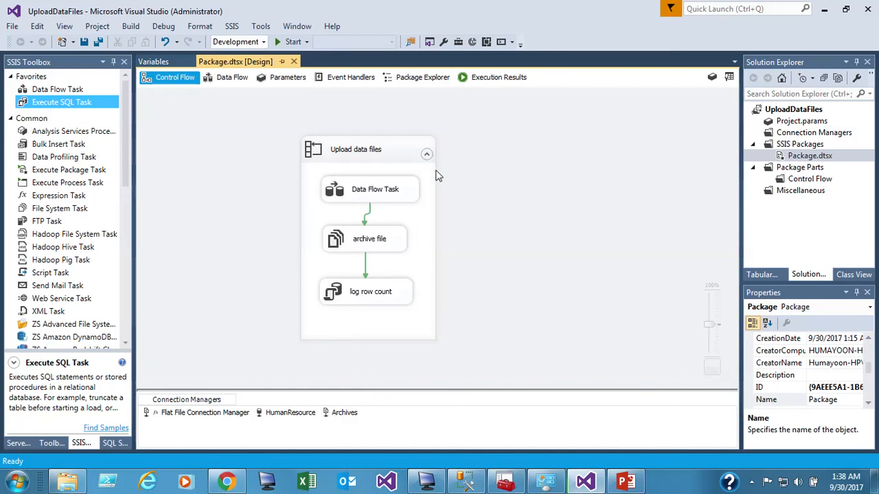
{"action": "double_click", "coordinate": [384, 152]}
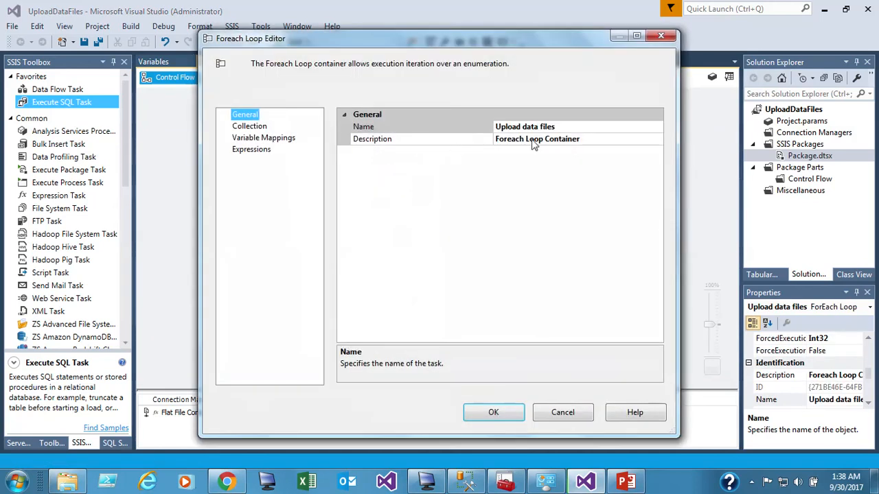
{"action": "left_click", "coordinate": [252, 130]}
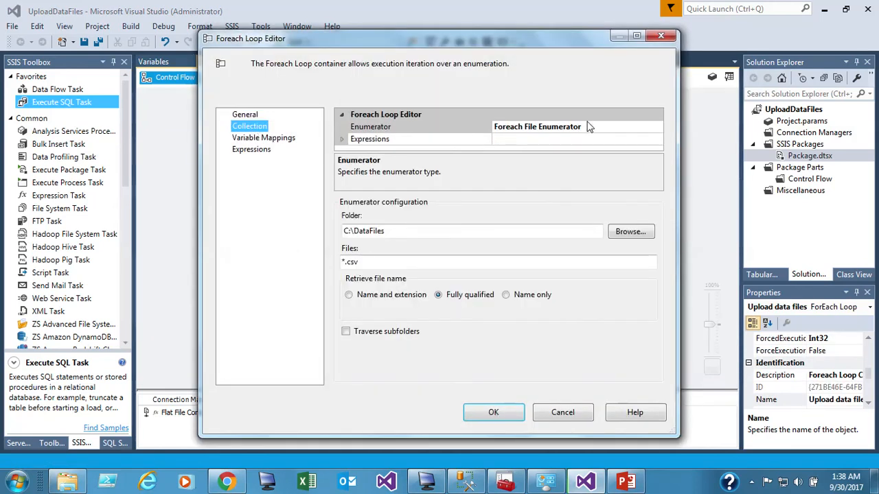
{"action": "left_click", "coordinate": [640, 126]}
{"action": "left_click", "coordinate": [657, 130]}
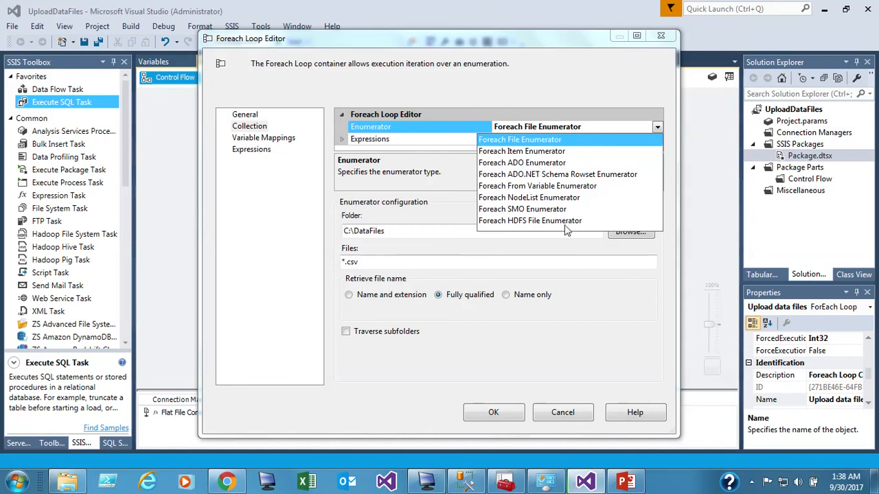
{"action": "left_click", "coordinate": [516, 258]}
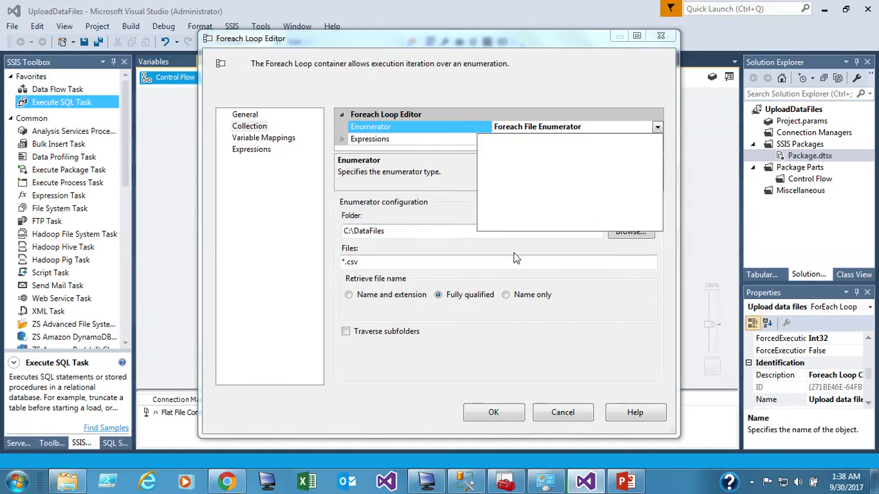
{"action": "left_click", "coordinate": [552, 414]}
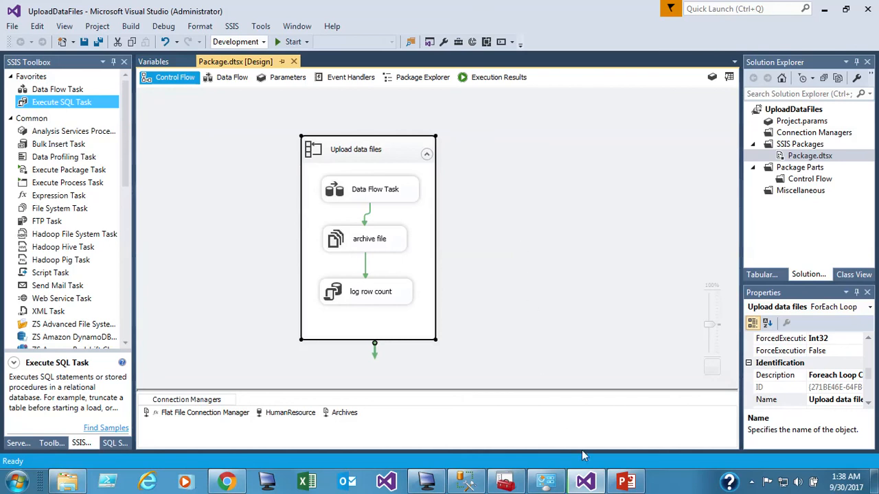
- Switch to PowerPoint to review the slide summarizing the SSIS package's tasks, and return to Visual Studio
{"action": "left_click", "coordinate": [625, 482]}
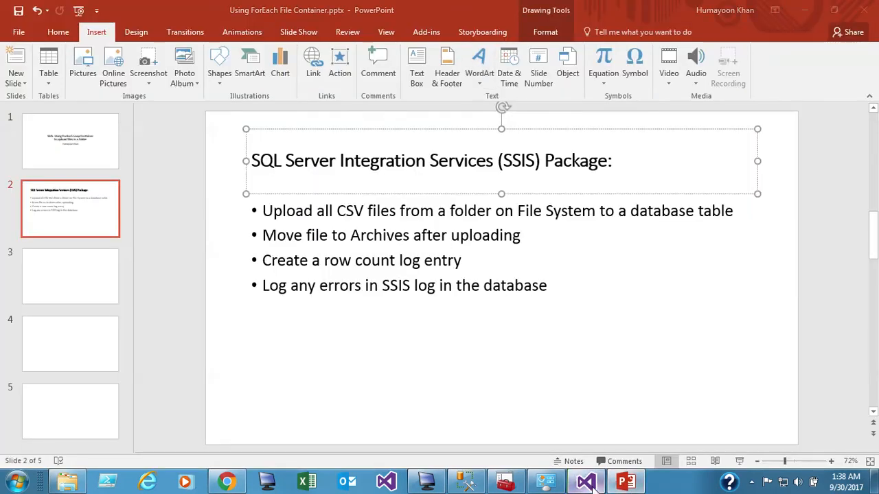
{"action": "left_click", "coordinate": [585, 482]}
{"action": "mouse_move", "coordinate": [474, 7]}
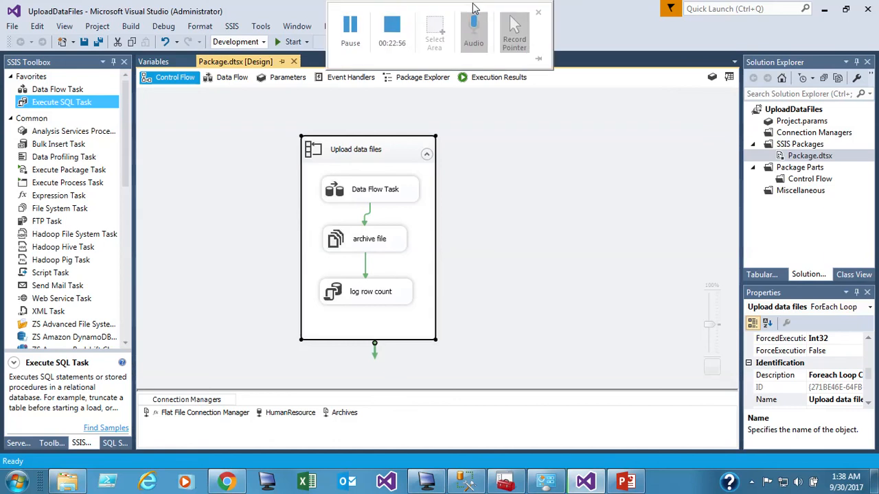